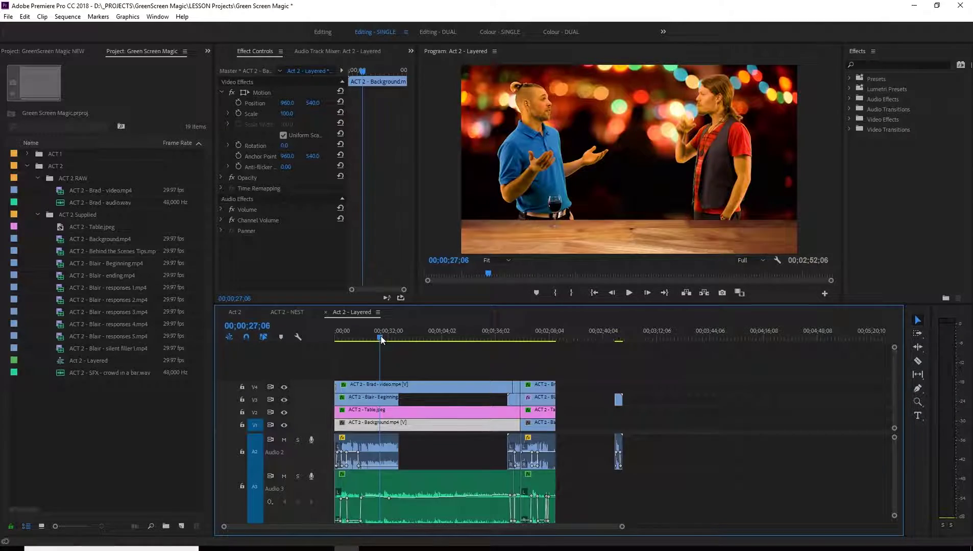
Scrub and zoom through the Act 2 - Layered edit past 32 seconds, then select ACT 2 - Blair - responses 1.mp4
left_click_drag(382, 341, 393, 340)
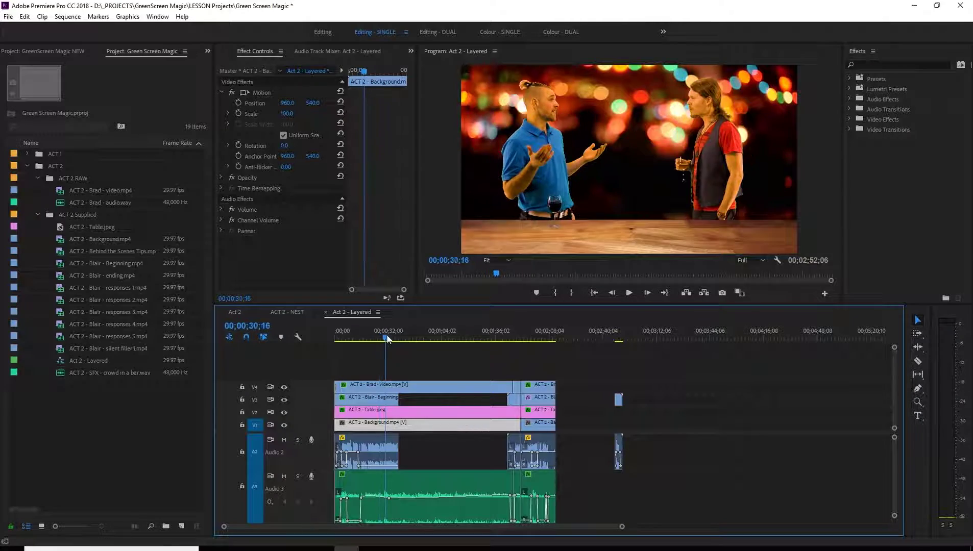
key("=")
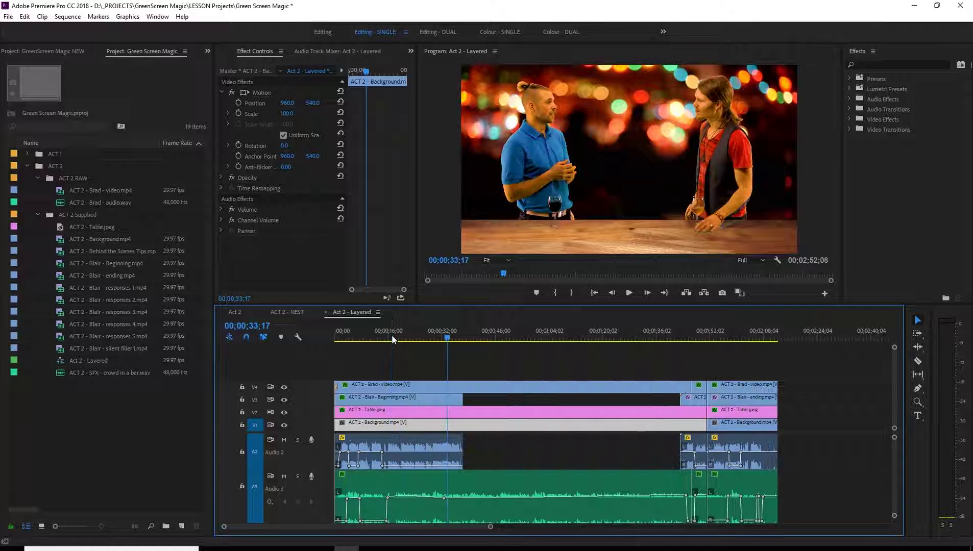
mouse_move(391, 337)
left_mouse_down()
mouse_move(362, 348)
mouse_move(446, 344)
left_mouse_up()
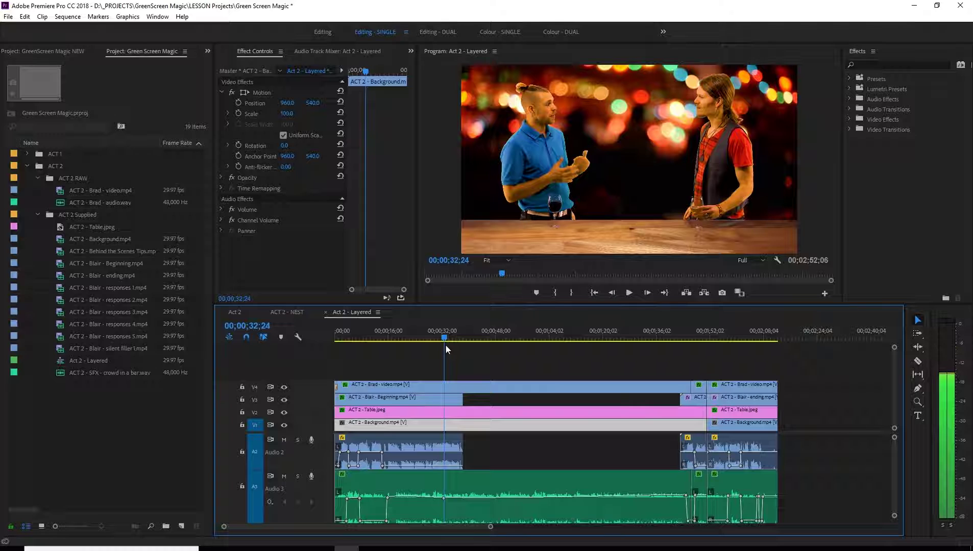
mouse_move(446, 345)
left_mouse_down()
mouse_move(474, 345)
mouse_move(465, 346)
left_mouse_up()
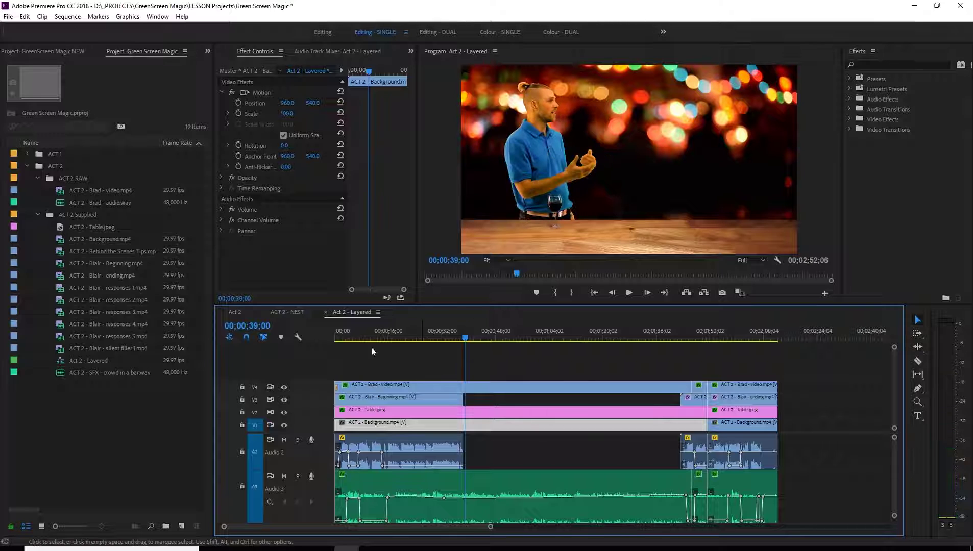
left_click(107, 289)
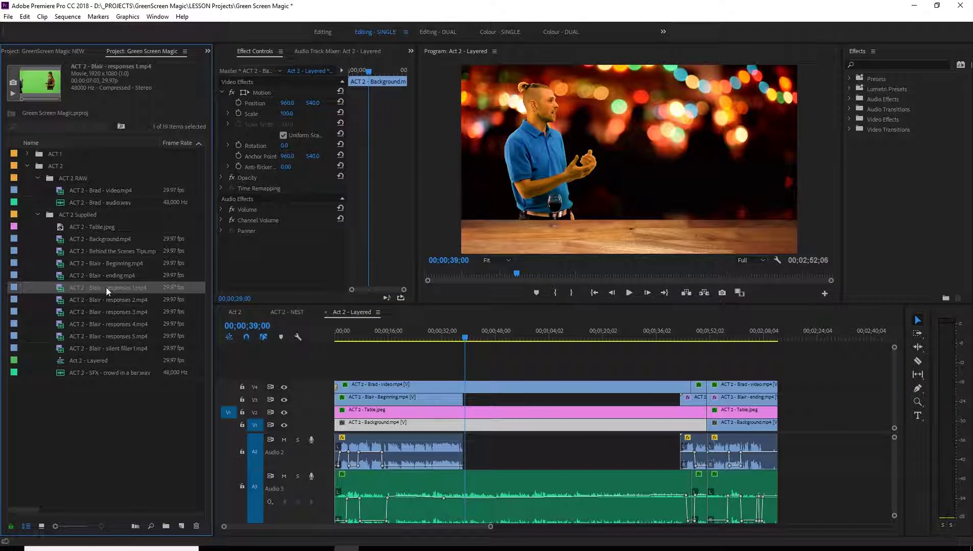
Preview Blair responses 1 and responses 2 in the Source Monitor, parking at the start of his reply
double_click(63, 288)
key("space")
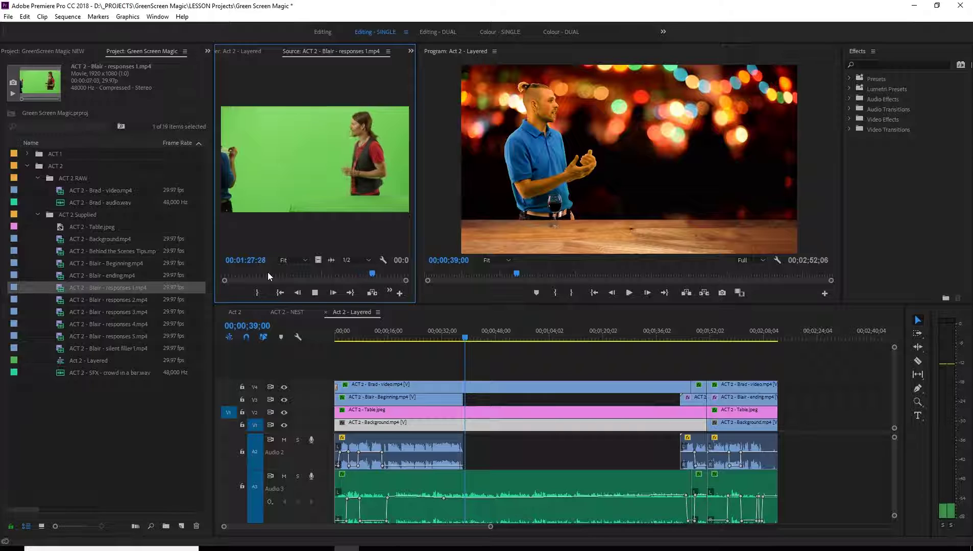
double_click(61, 301)
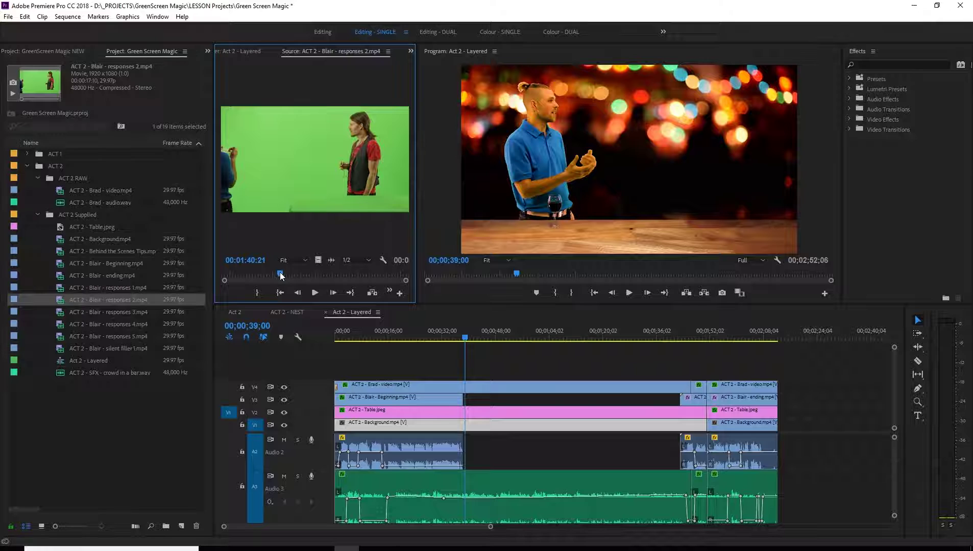
key("space")
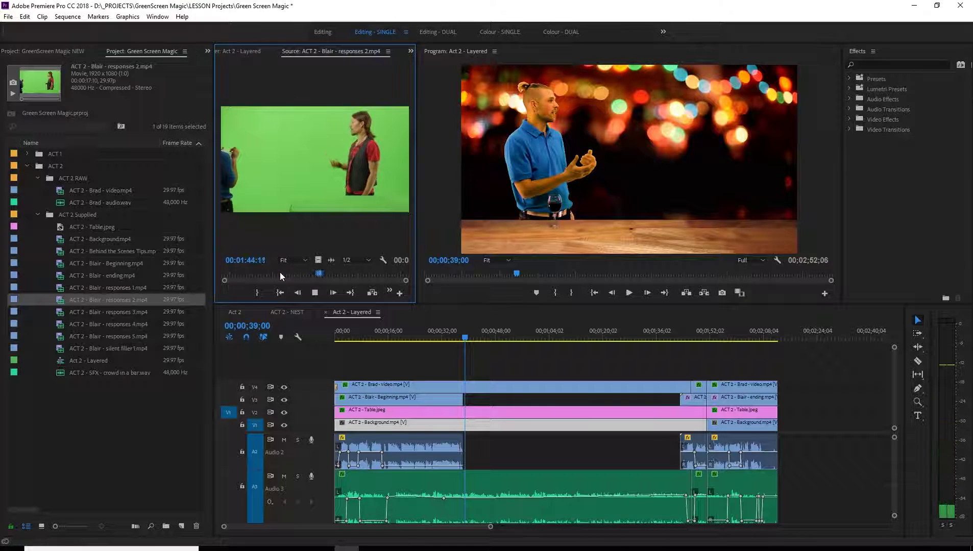
key("space")
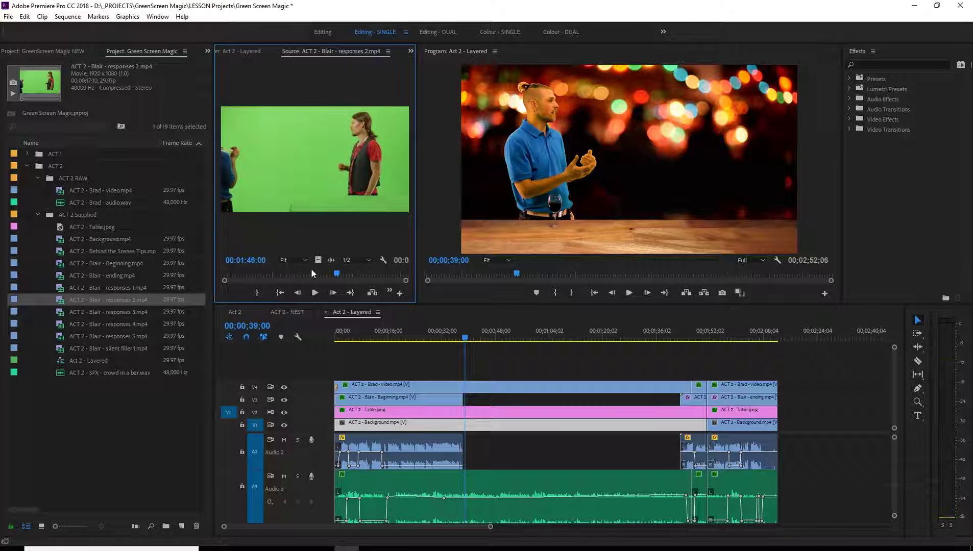
left_click_drag(337, 274, 305, 274)
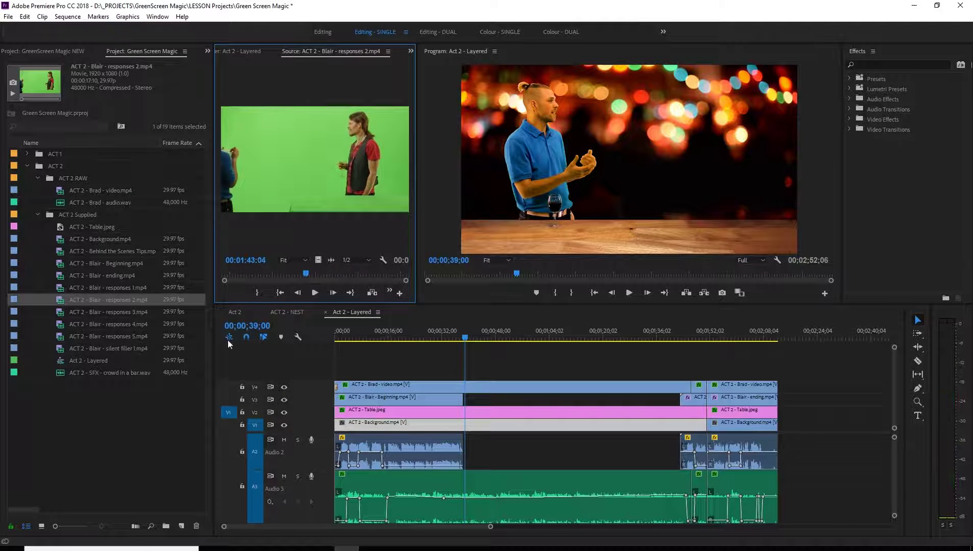
Scrub the sequence between about 33 and 41 seconds to find the reply's spot, and zoom in on the gap
left_click_drag(464, 338, 521, 340)
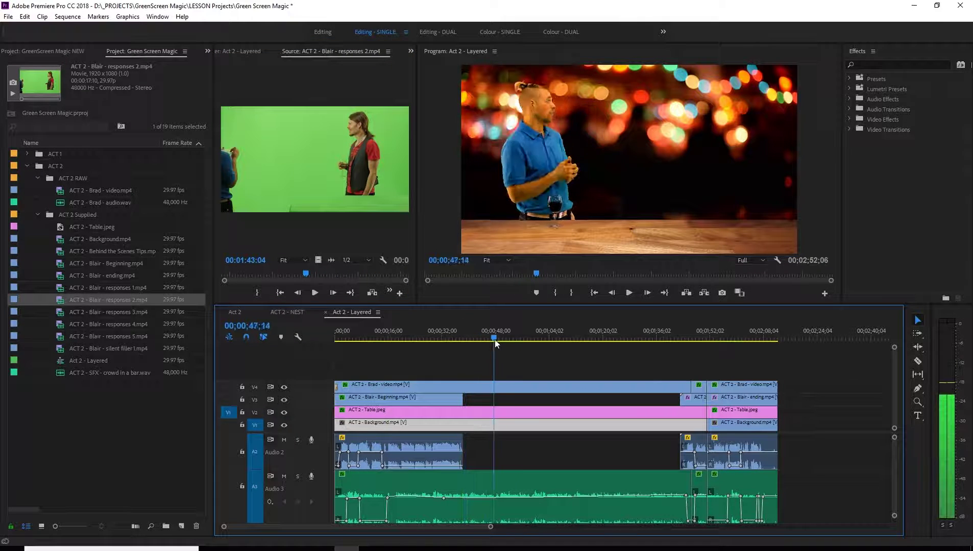
left_click_drag(521, 341, 473, 338)
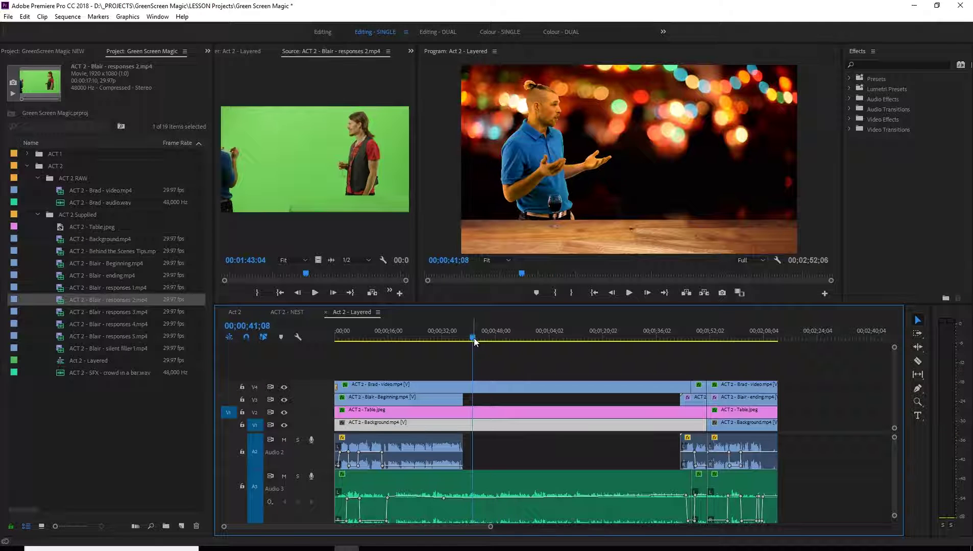
left_click(474, 338)
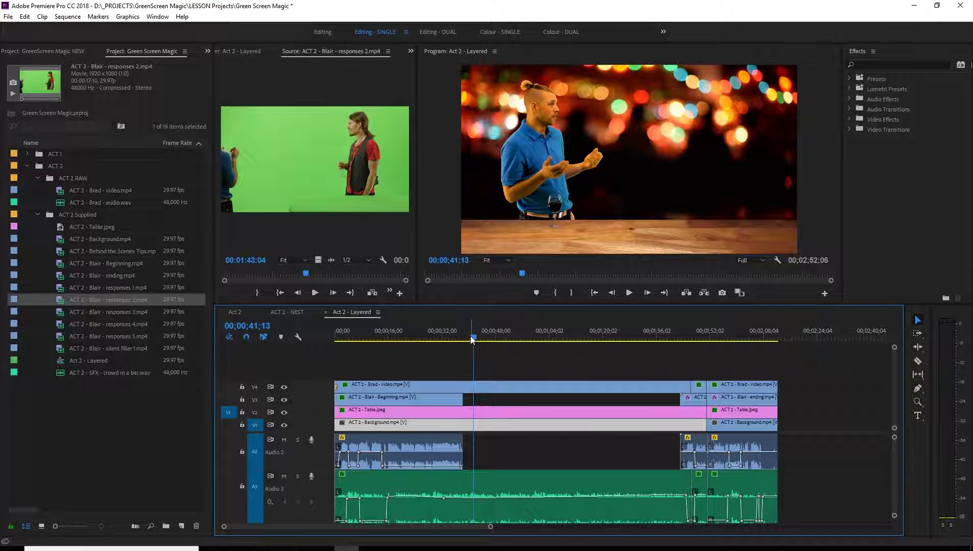
left_click_drag(472, 340, 445, 340)
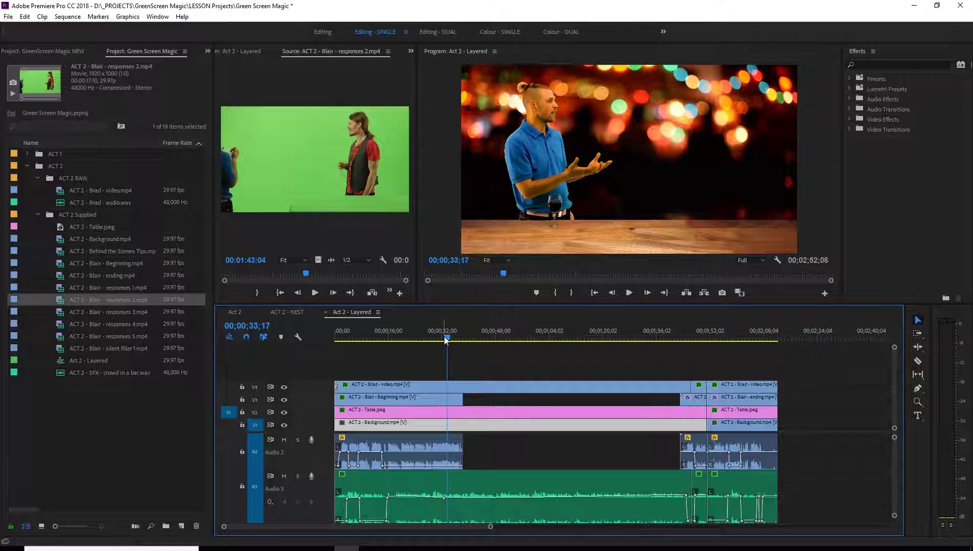
key("space")
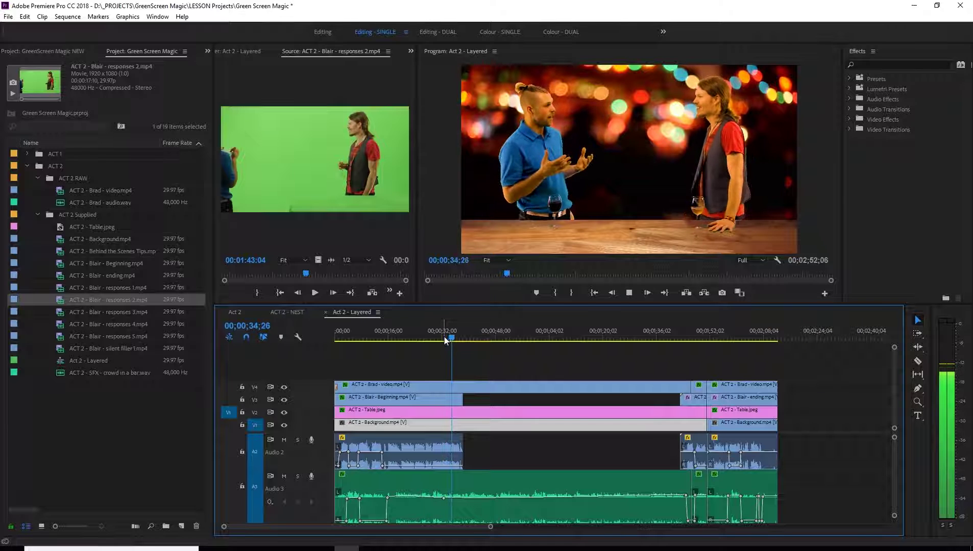
key("equal")
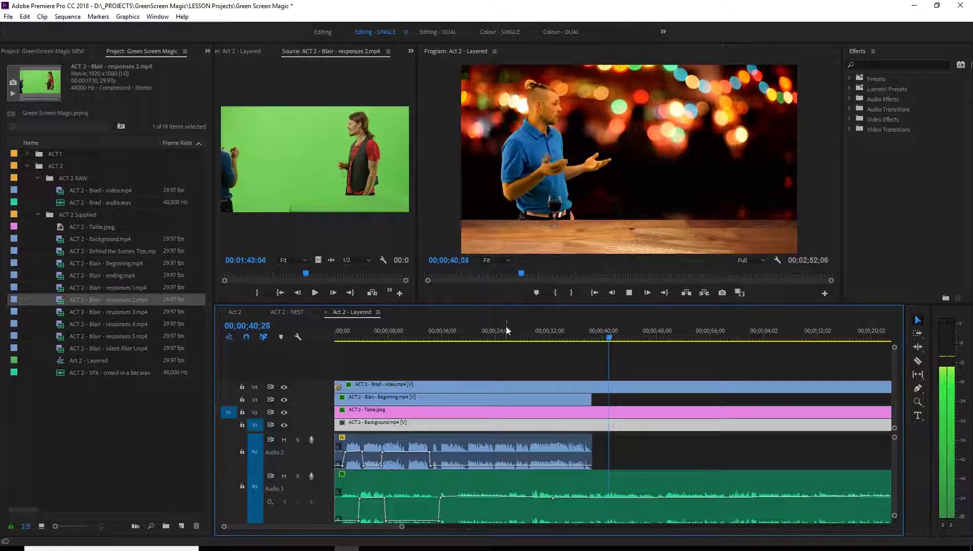
Park the timeline at 00;00;47;08 and mark In/Out around Blair's 3-second reply, about 1:40–1:43
scroll(539, 327, "down", 1)
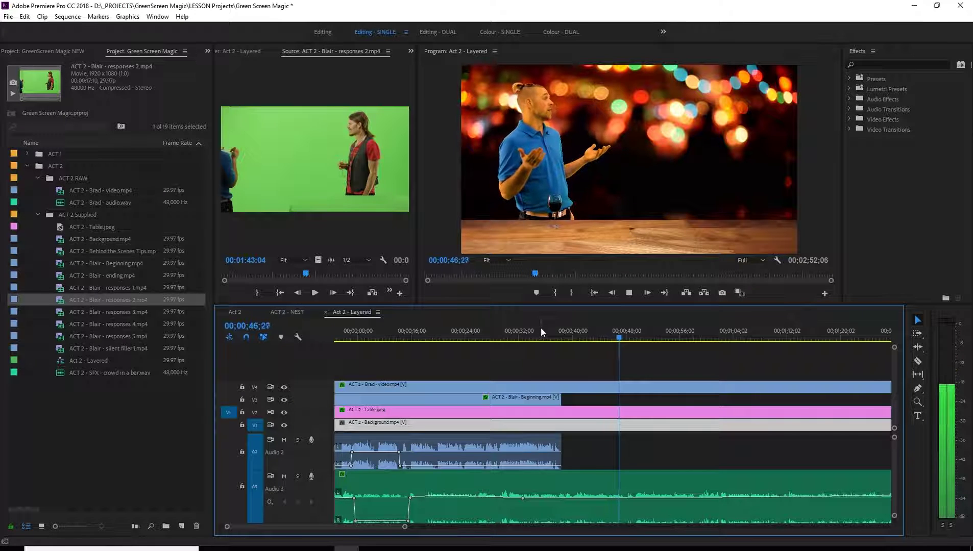
key("space")
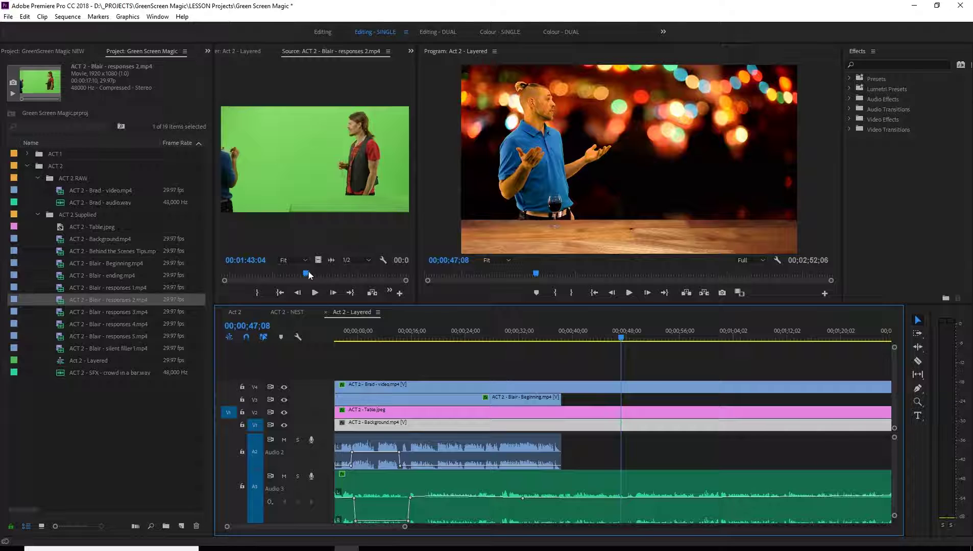
left_click_drag(309, 276, 300, 276)
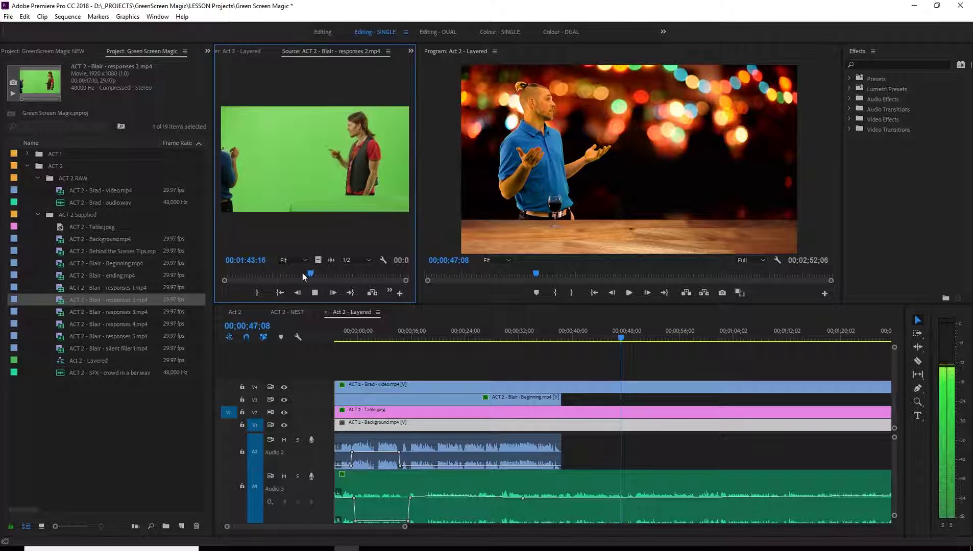
left_click(324, 276)
left_click_drag(324, 276, 277, 274)
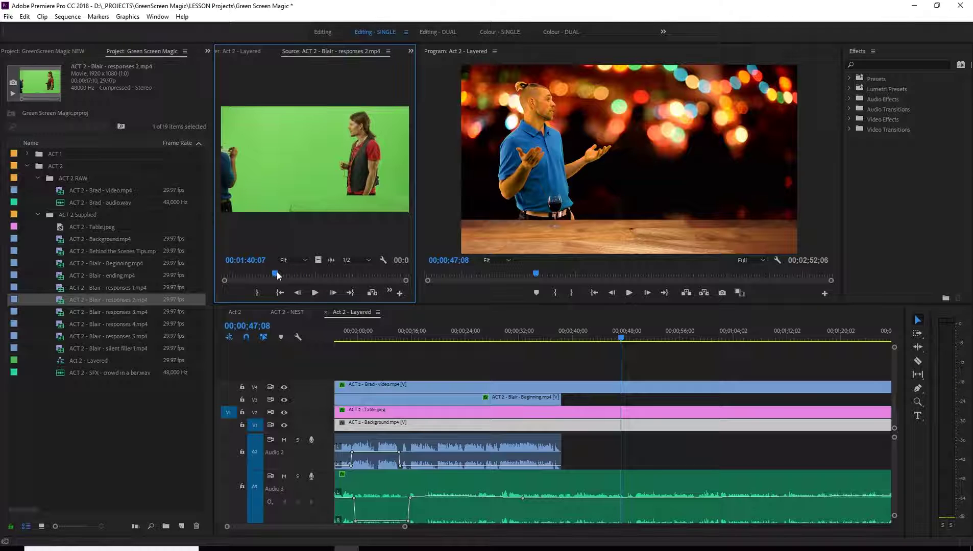
key("i")
key("space")
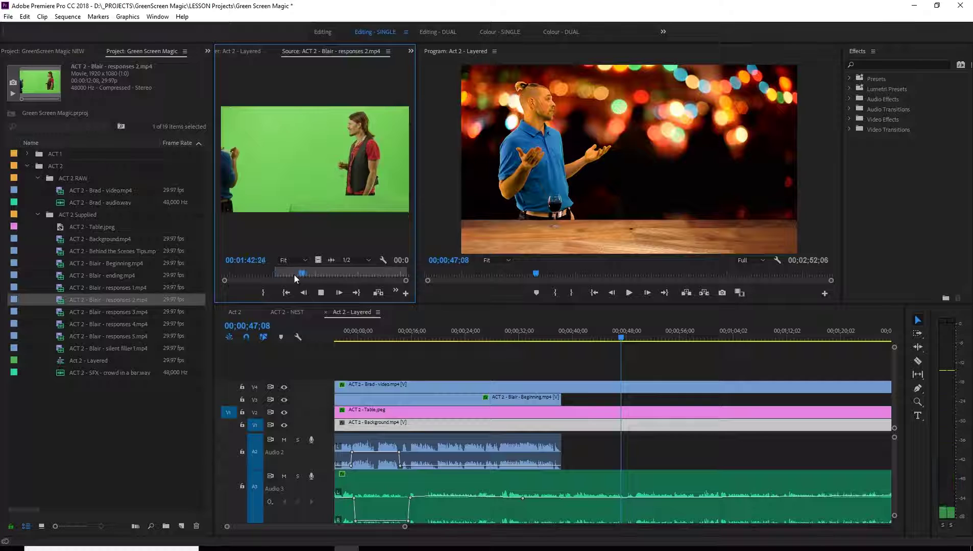
key("space")
key("o")
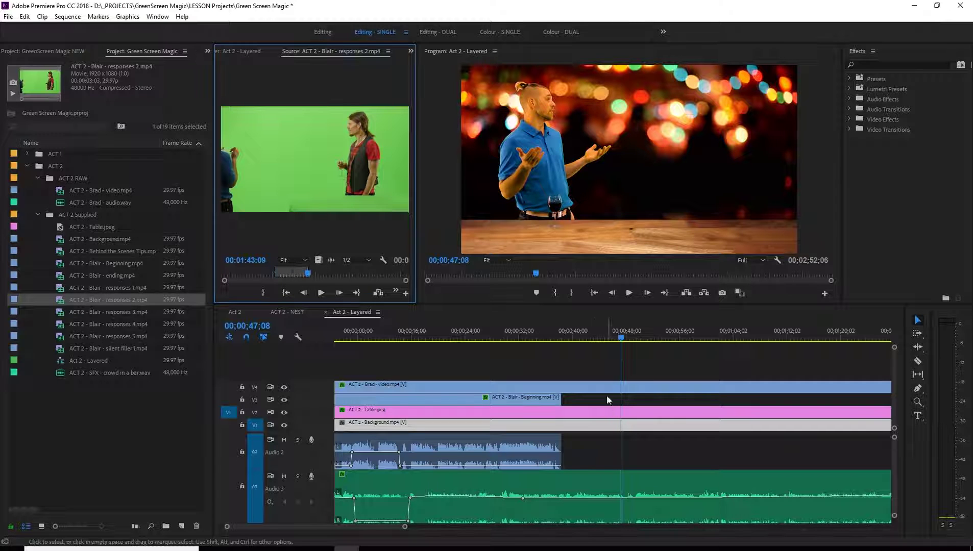
Collapse the tall Audio 3 and Audio 2 tracks in the timeline
scroll(327, 490, "down", 1)
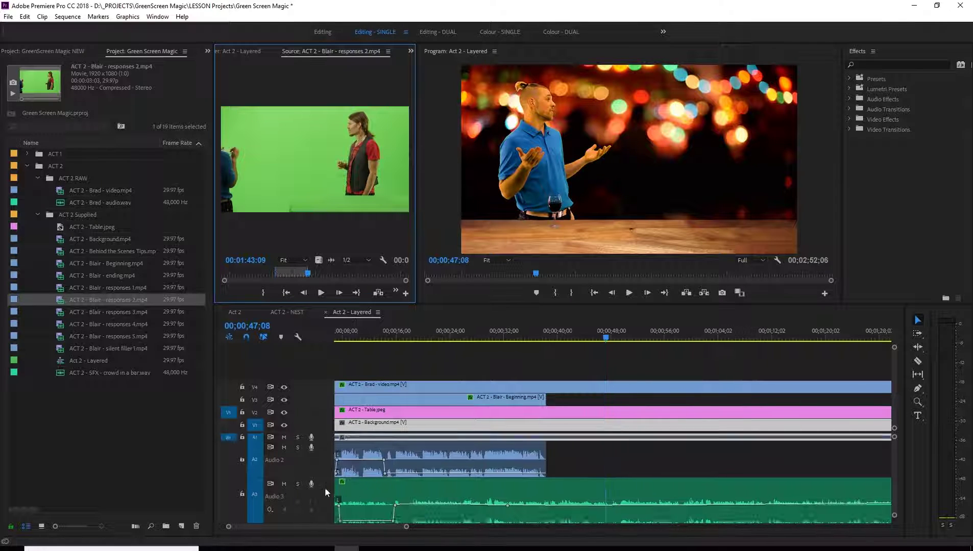
double_click(325, 482)
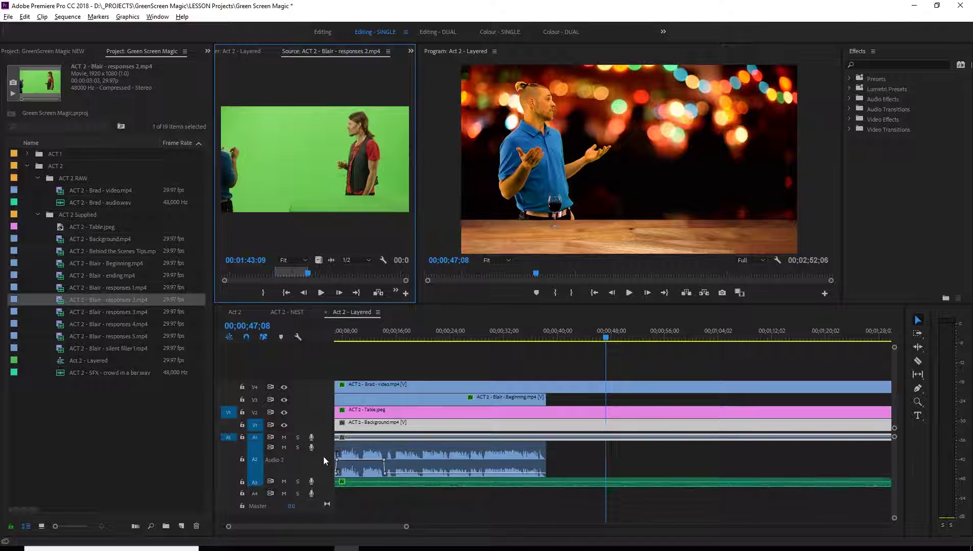
scroll(323, 454, "up", 1)
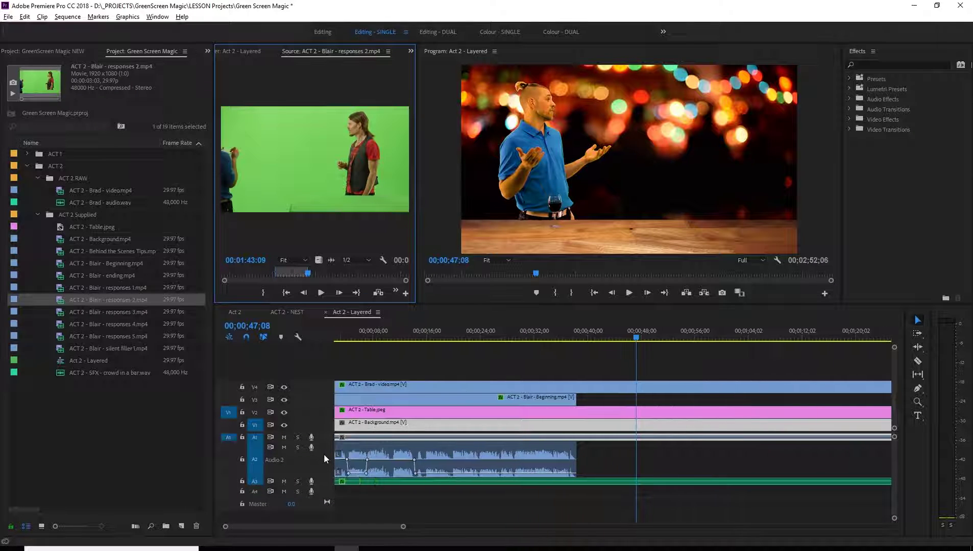
double_click(323, 454)
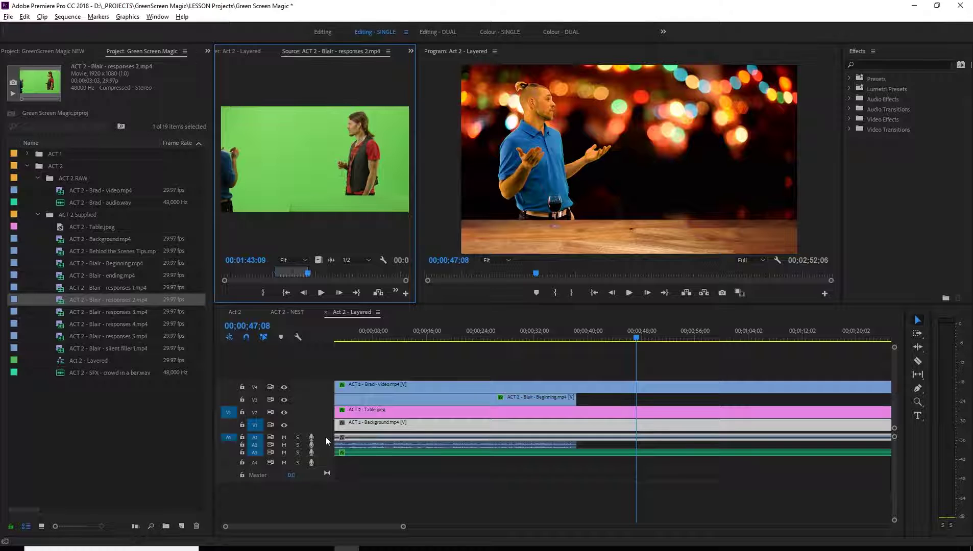
scroll(325, 437, "up", 2)
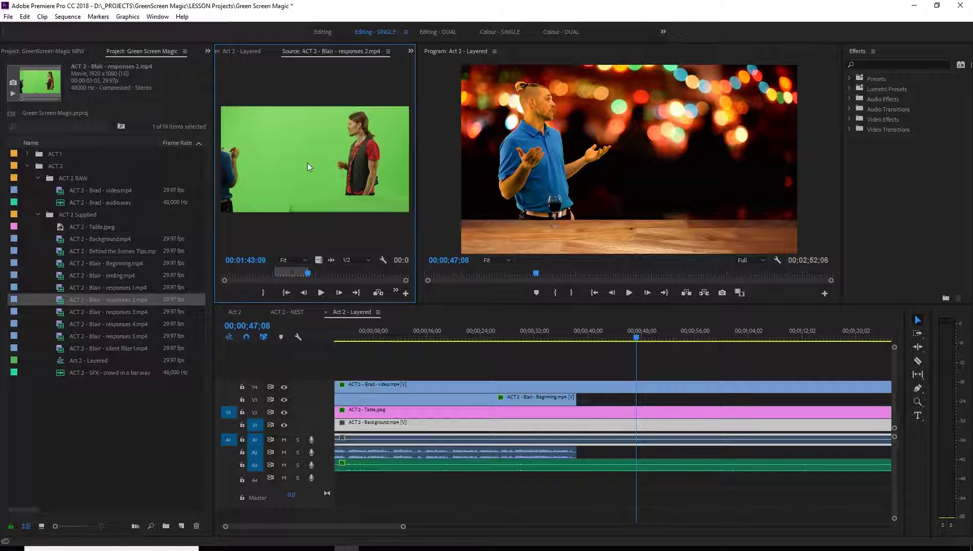
Place the trimmed responses 2 reply on V3 at 00;00;47;08 and play back over it
left_click_drag(308, 163, 638, 402)
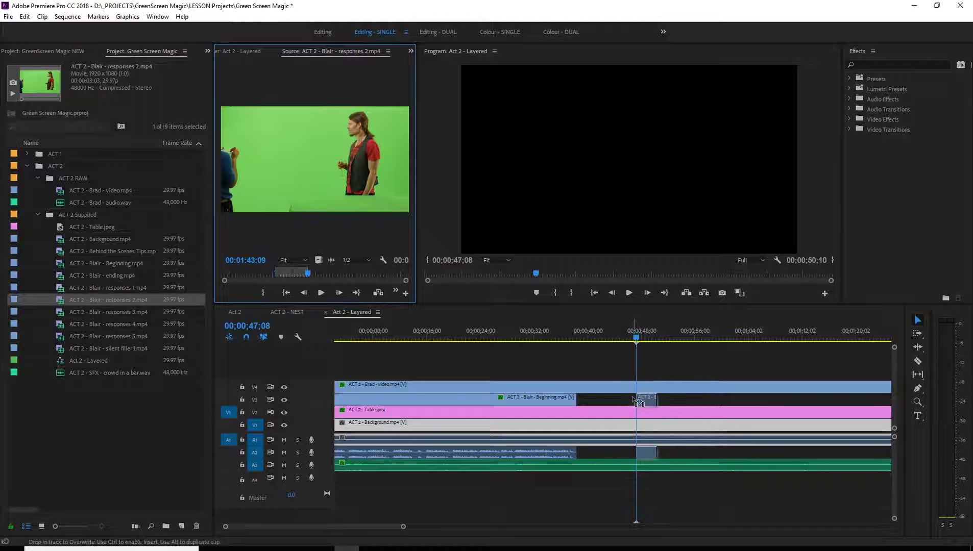
left_click_drag(638, 402, 642, 403)
left_click(626, 339)
key("space")
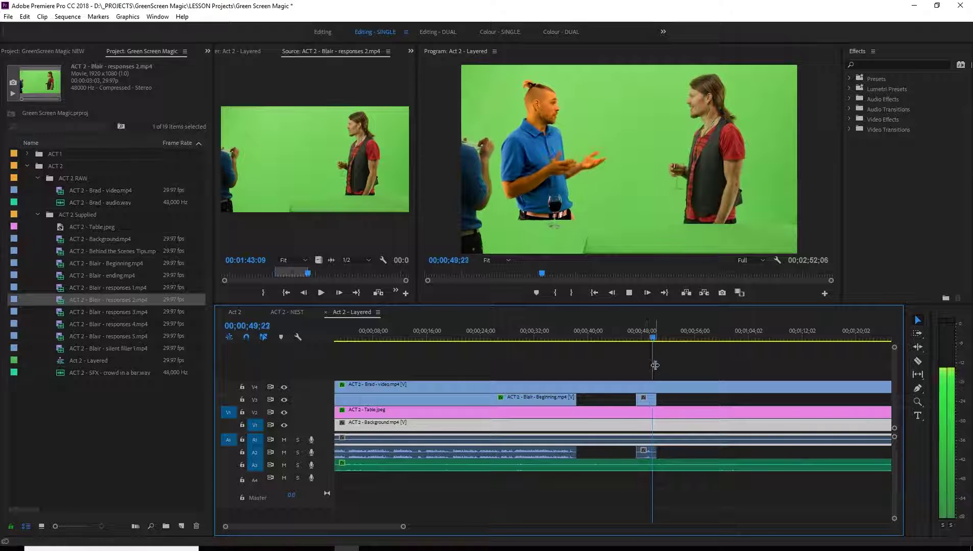
key("space")
left_click(637, 334)
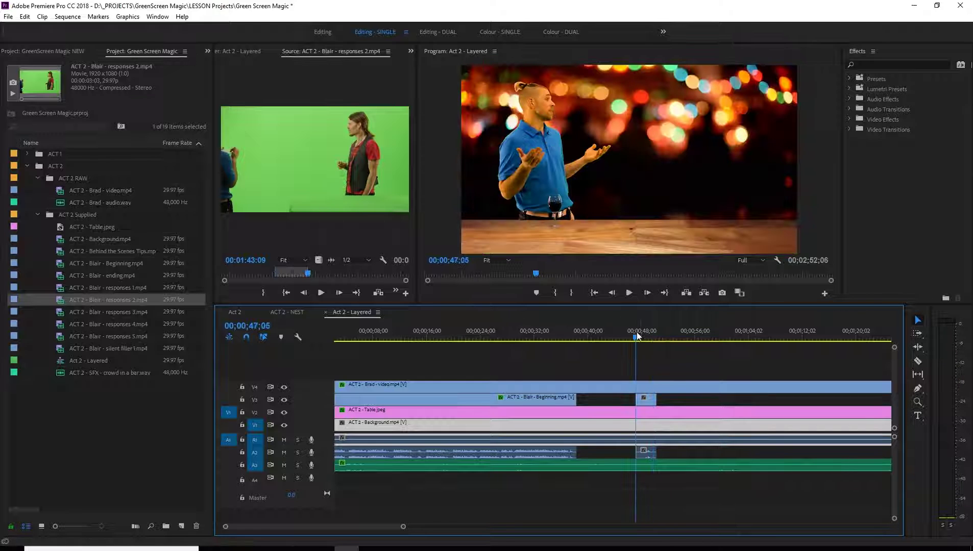
key("equal")
key("equal")
Shift Blair's responses 2 clip slightly earlier on V3 and replay the lead-in to check timing
left_click_drag(656, 402, 643, 403)
key("space")
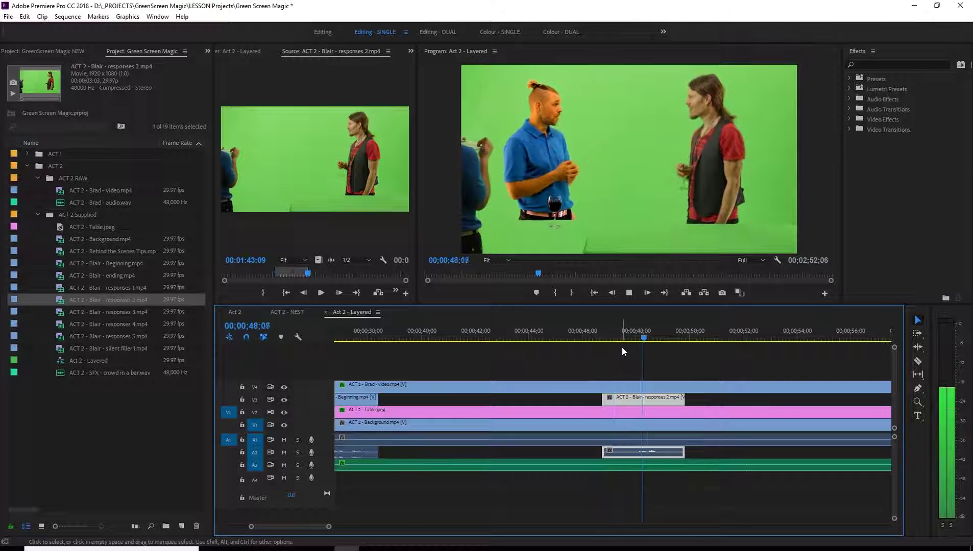
key("space")
left_click_drag(634, 399, 626, 399)
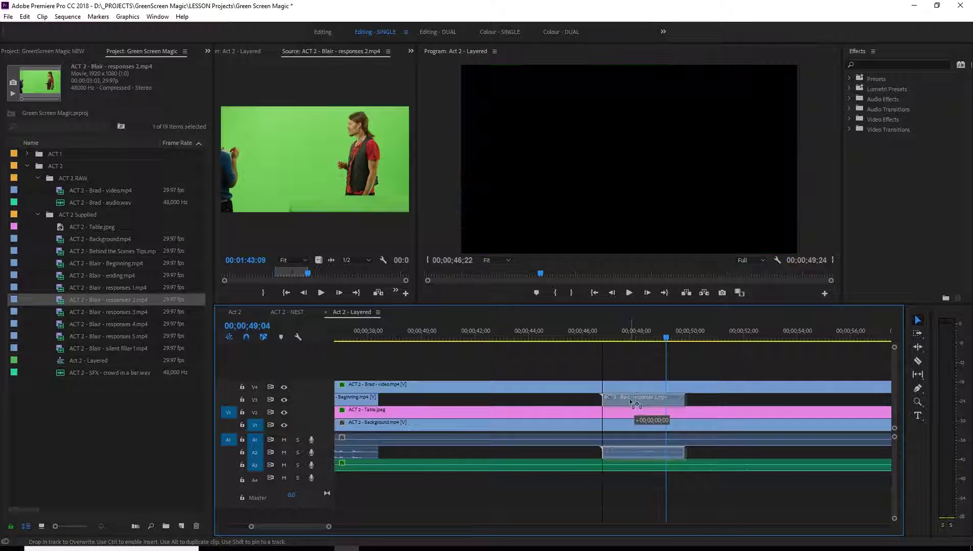
left_click_drag(625, 337, 608, 337)
key("space")
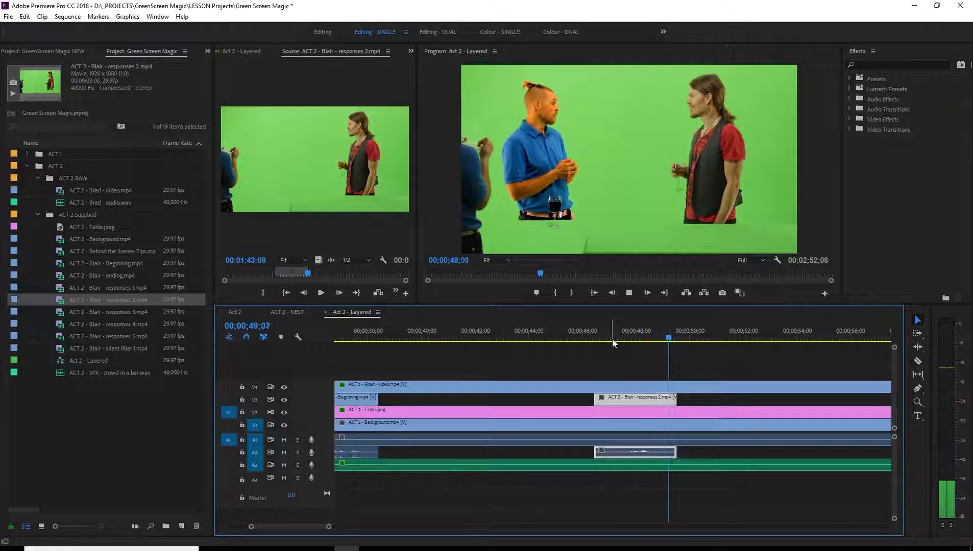
left_click_drag(615, 341, 616, 350)
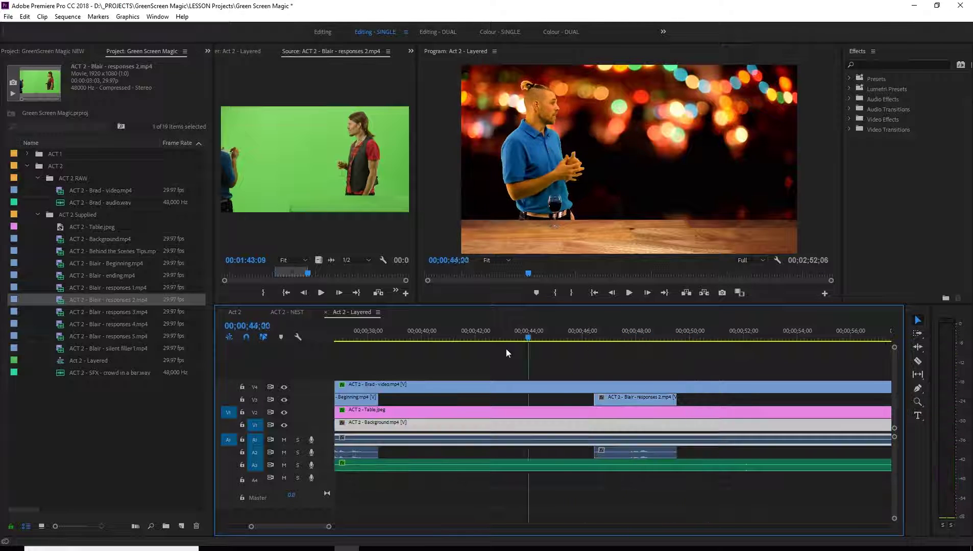
key("space")
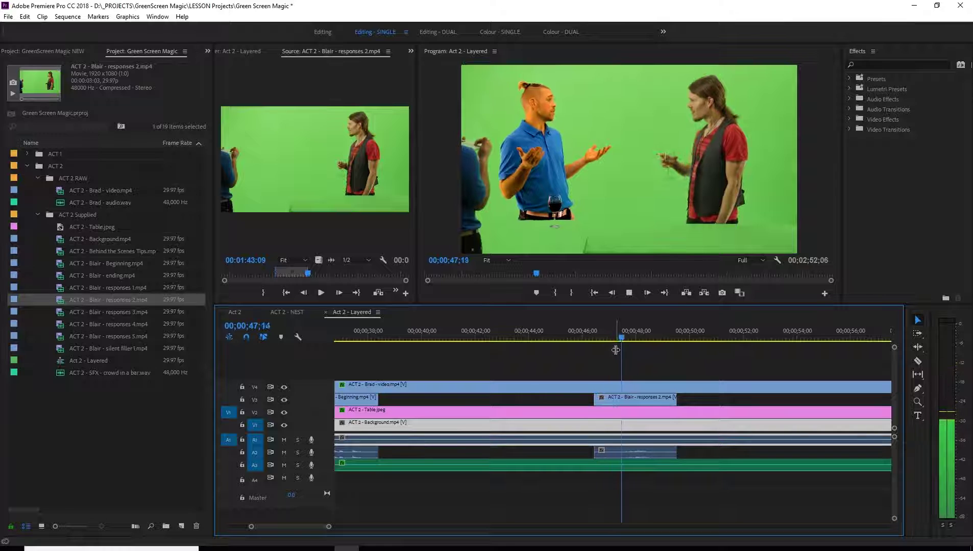
key("space")
Copy the keyed Blair Beginning clip and open Paste Attributes for the responses 2 clip
left_click(613, 394)
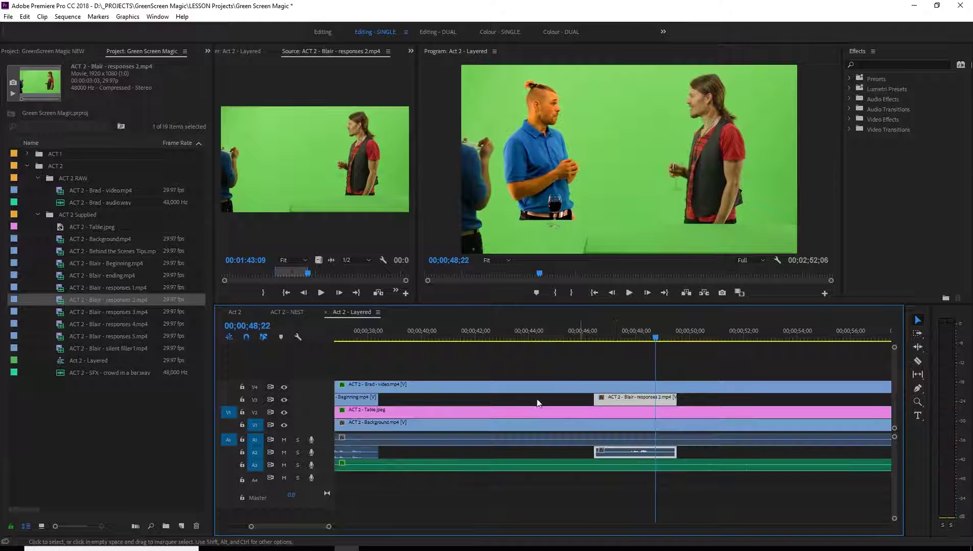
scroll(433, 394, "up", 2)
scroll(432, 393, "up", 2)
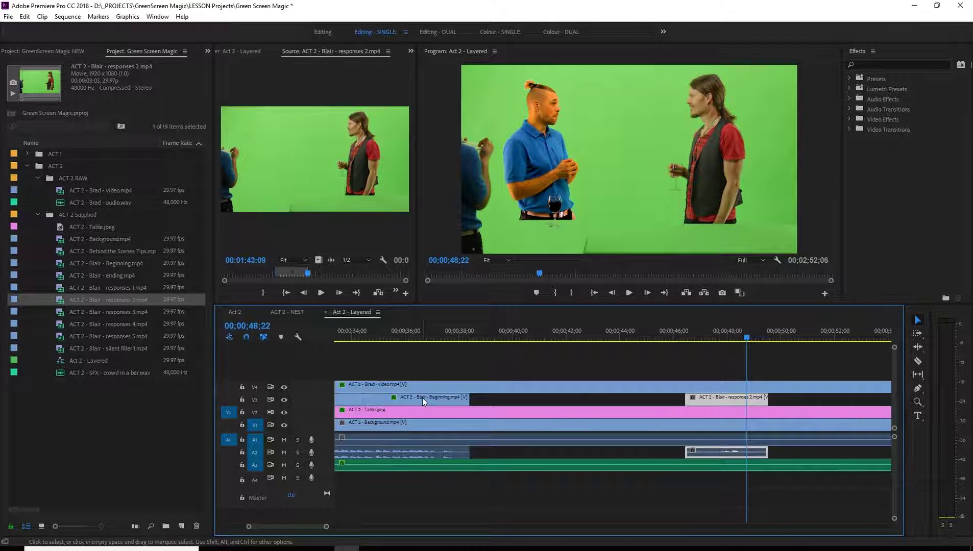
left_click(422, 398)
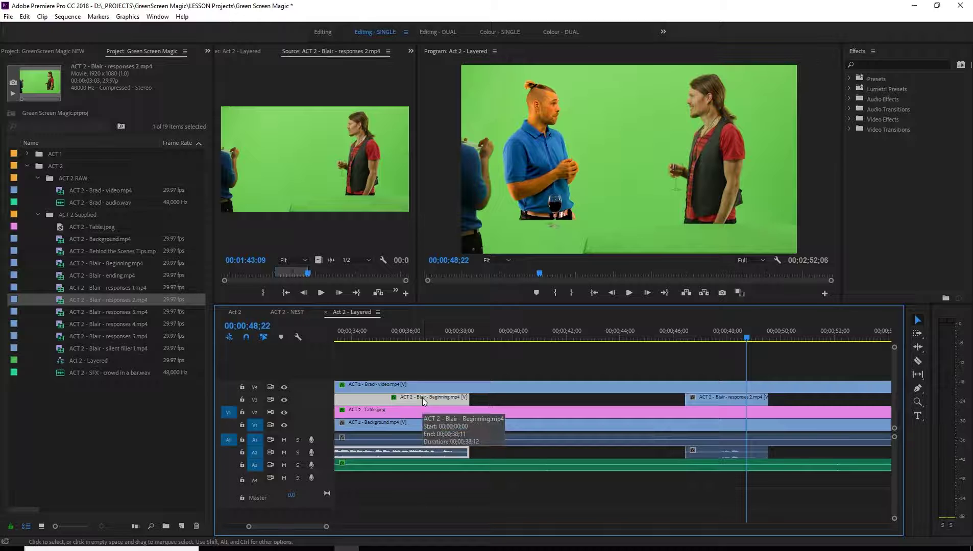
key("ctrl")
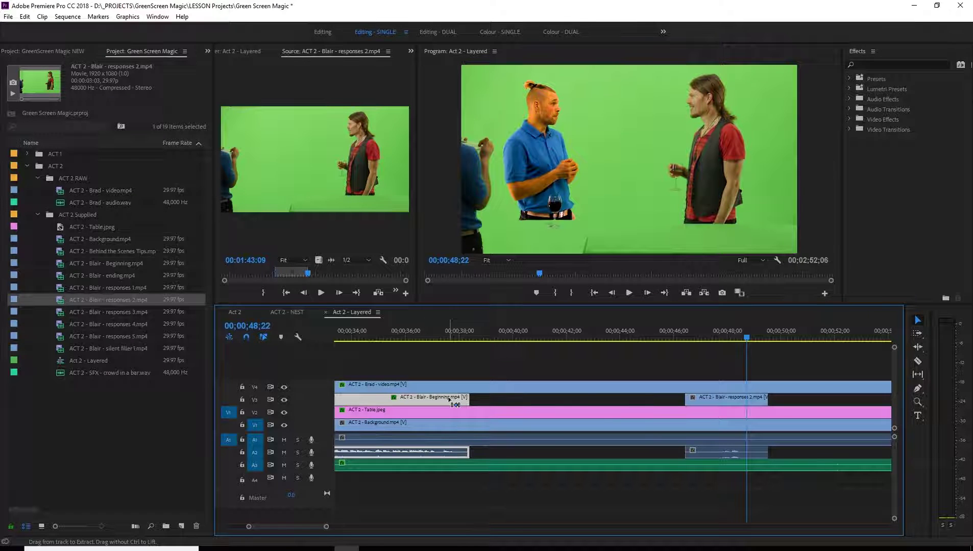
left_click(713, 398)
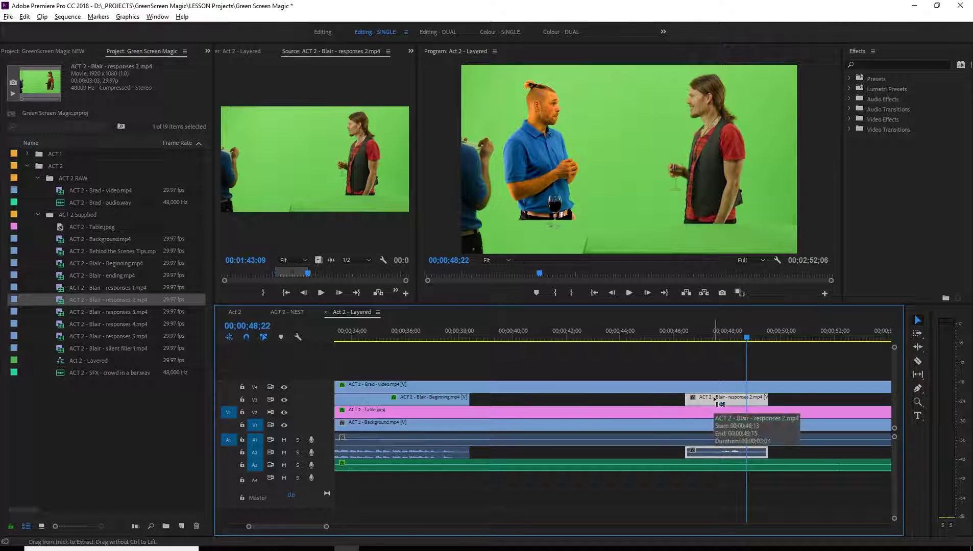
key("ctrl+alt+v")
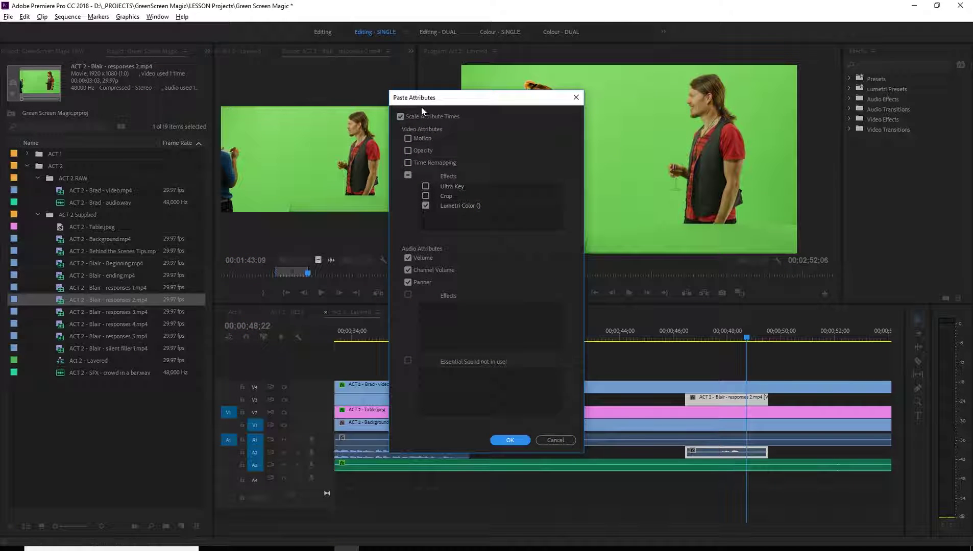
Paste Ultra Key, Crop and Motion from Blair Beginning onto the responses 2 clip
left_click(424, 196)
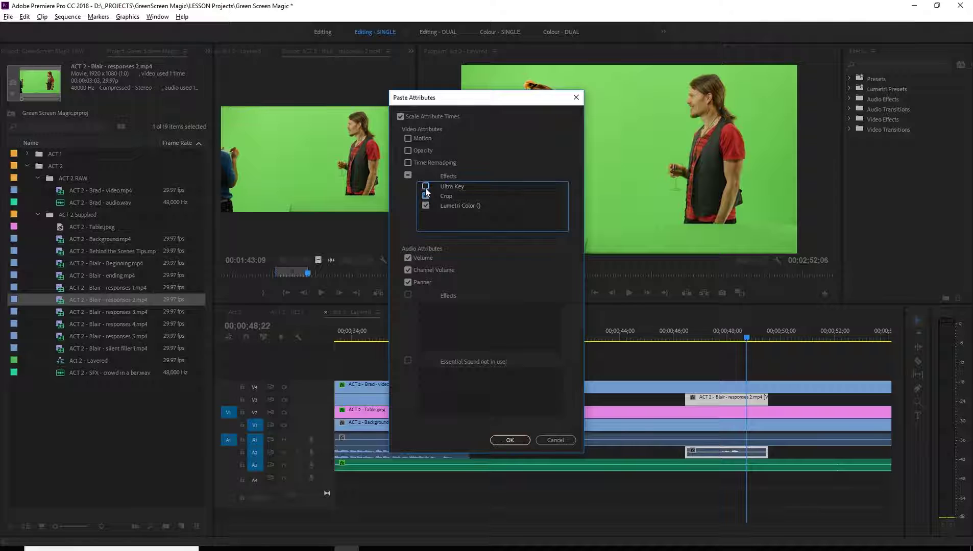
left_click(424, 187)
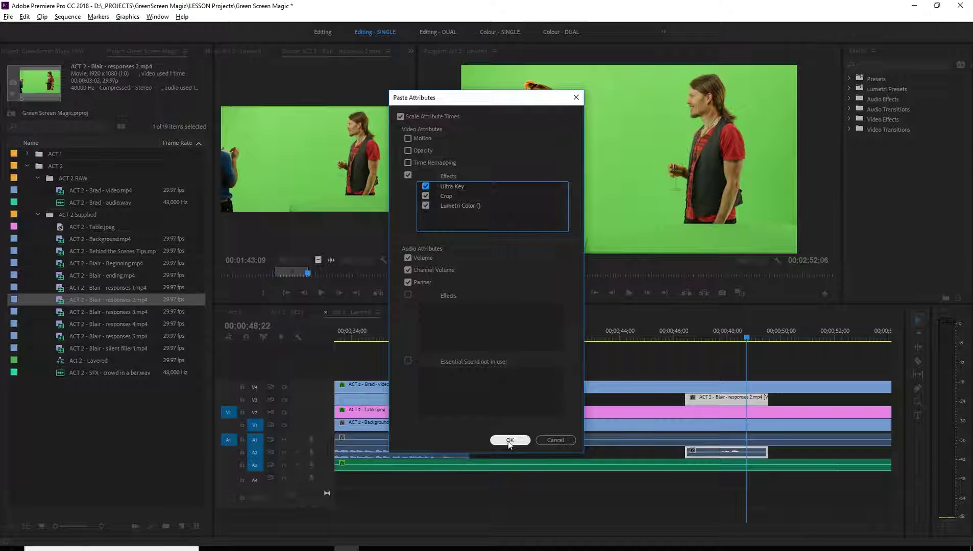
left_click(408, 138)
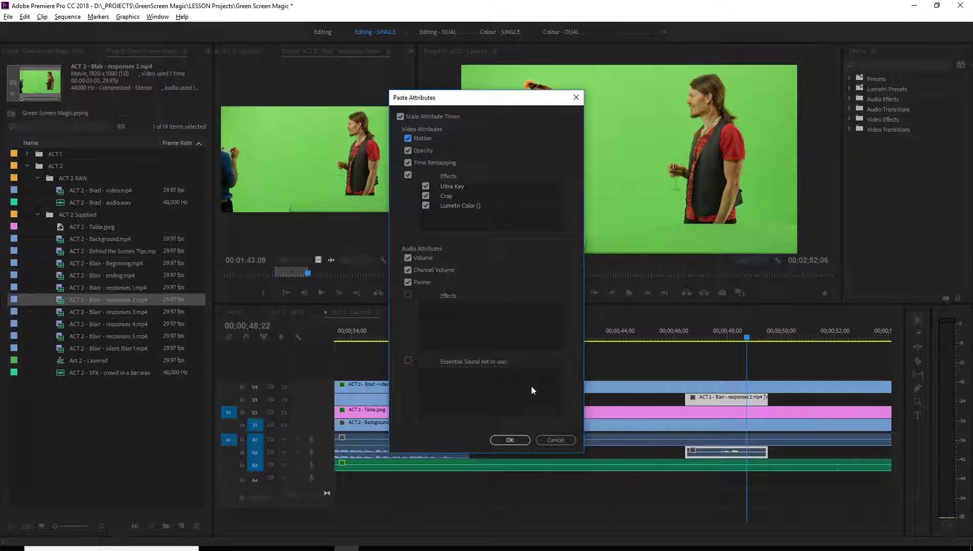
left_click(516, 440)
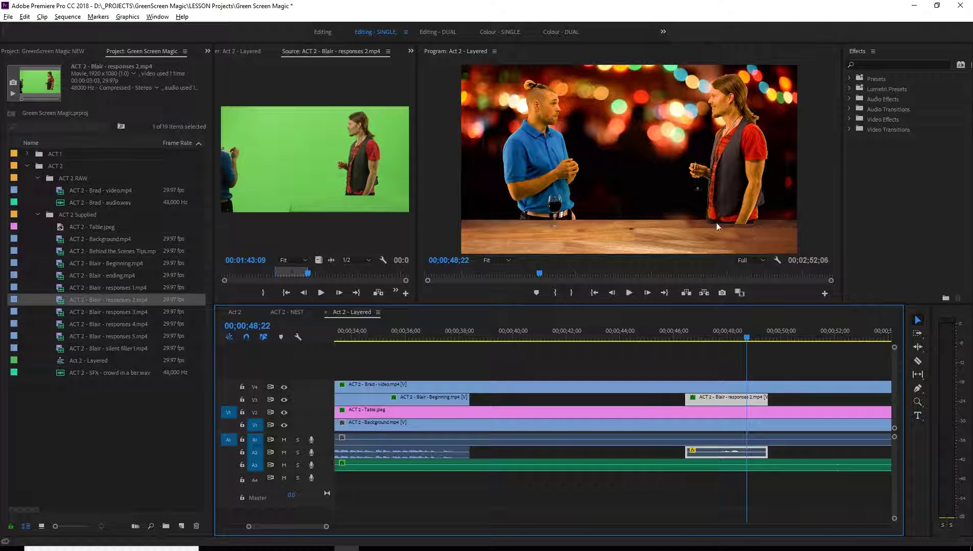
Review both keyed actors from 00;00;36;25 to 00;00;48;01, then select the V3 clip and show the Audio Track Mixer
left_click(428, 339)
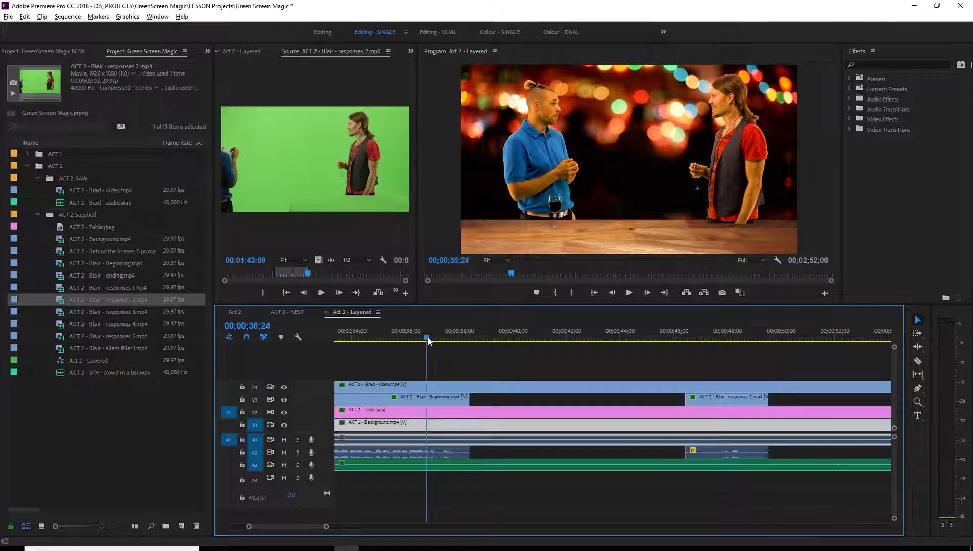
key("space")
mouse_move(675, 341)
left_mouse_down()
mouse_move(438, 341)
mouse_move(726, 341)
mouse_move(706, 343)
left_mouse_up()
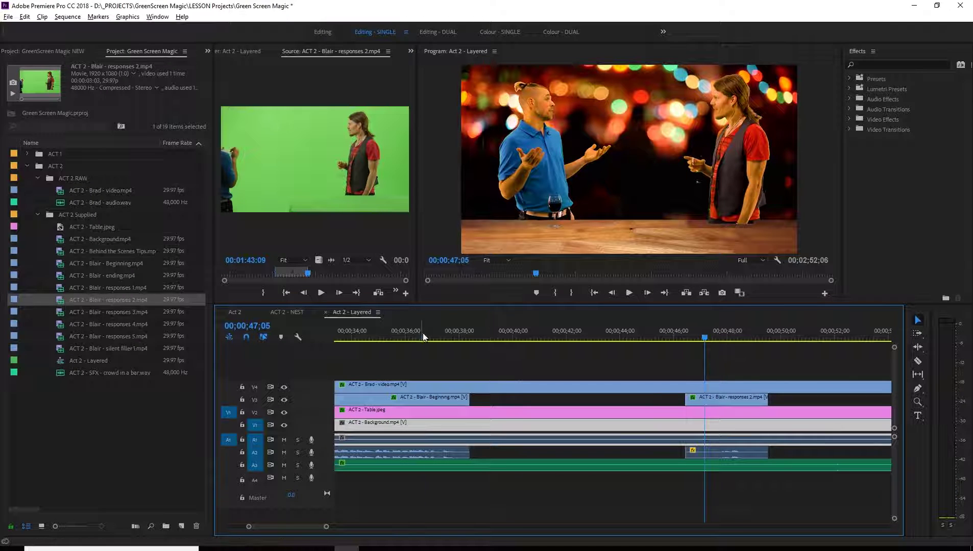
left_click_drag(423, 332, 729, 383)
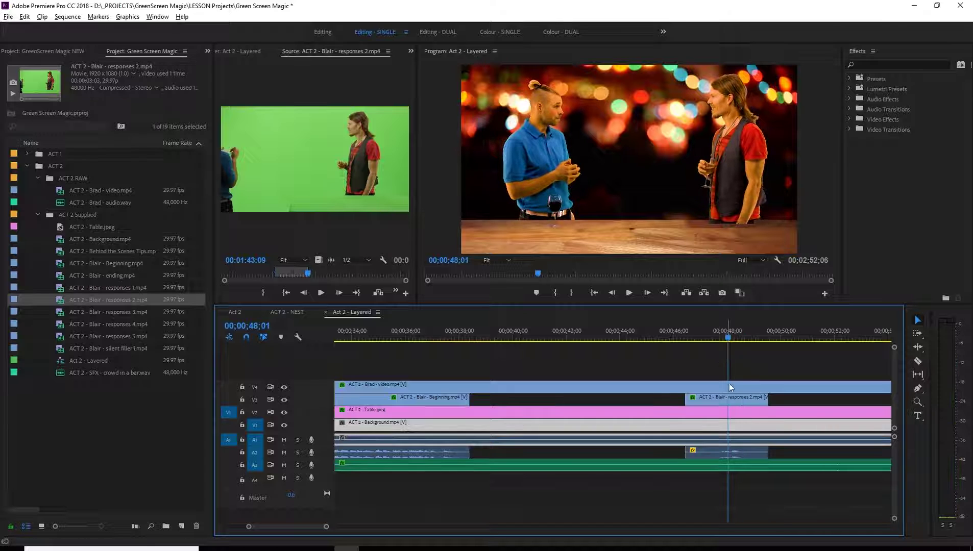
left_click(730, 398)
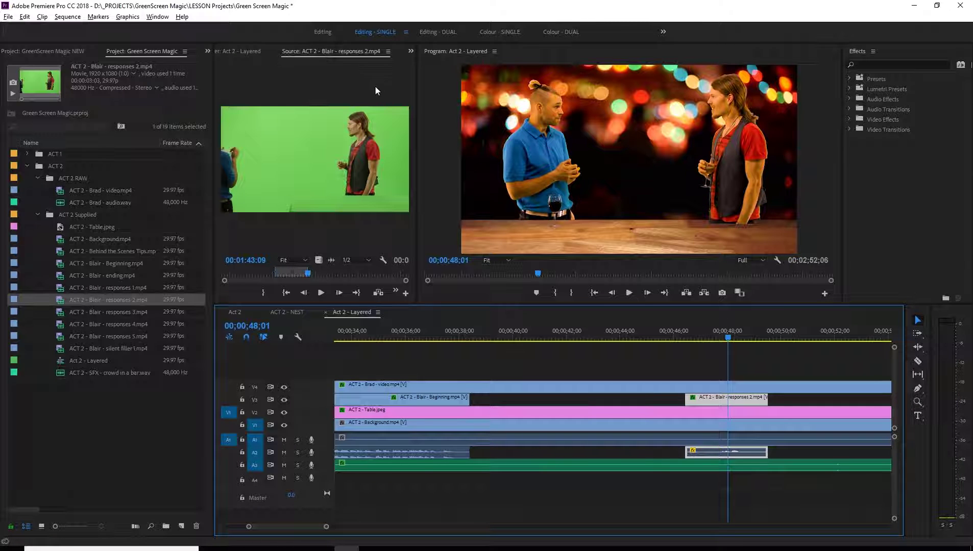
left_click(257, 50)
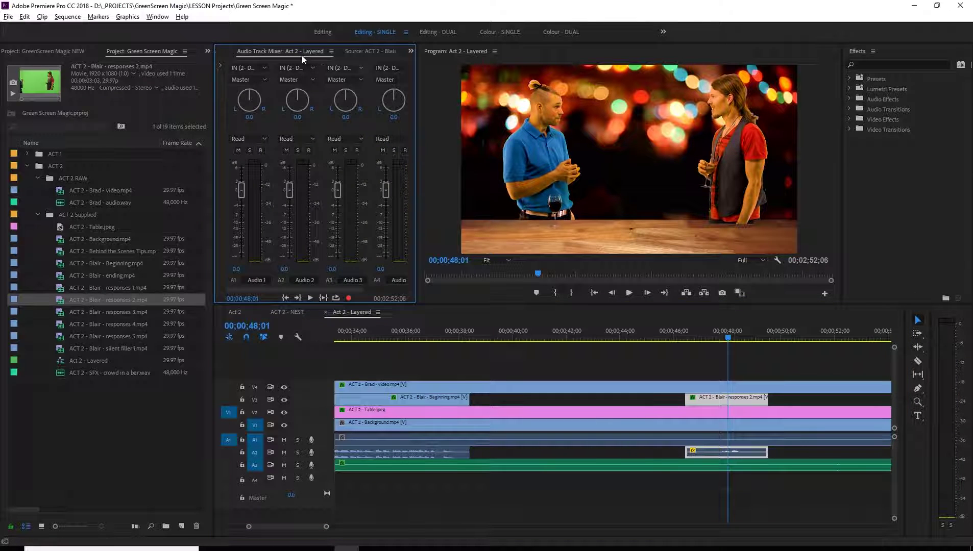
Lower the Blair responses 2 clip's Motion Scale from 100 to 93 in Effect Controls
left_click(301, 54)
left_click(298, 53)
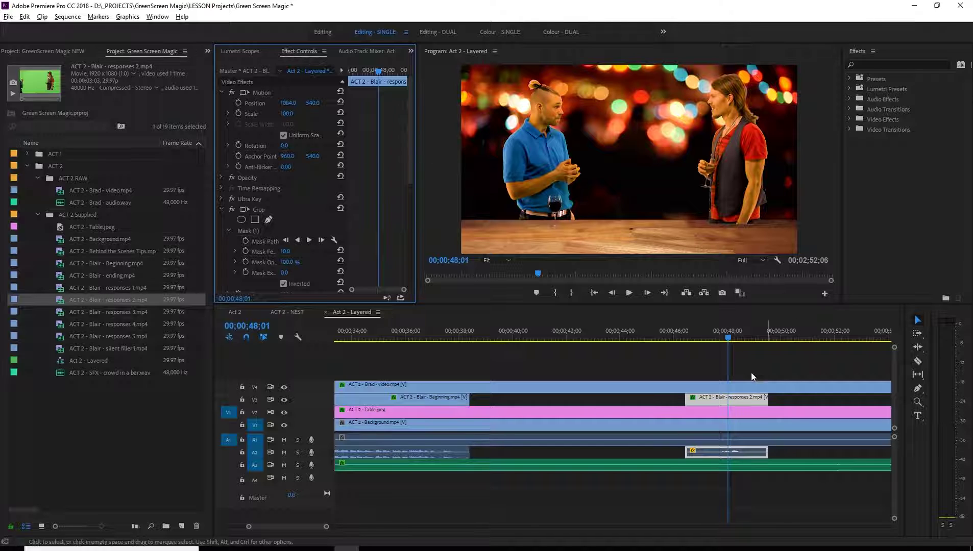
left_click(720, 398)
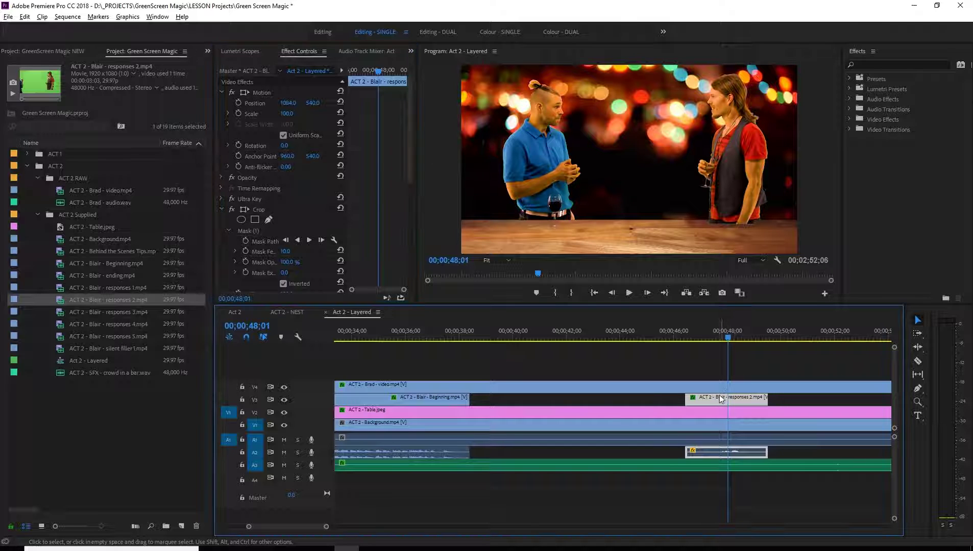
left_click(290, 104)
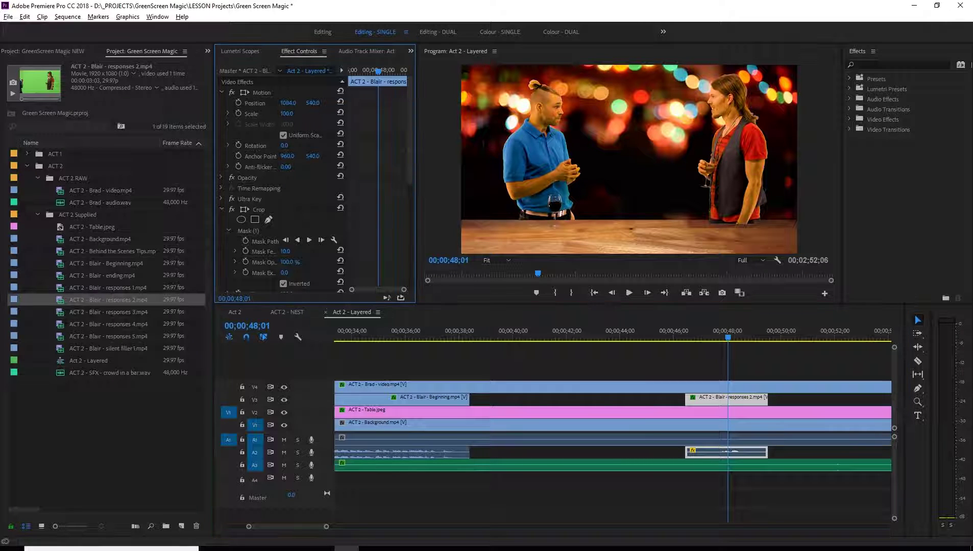
left_click_drag(286, 113, 283, 114)
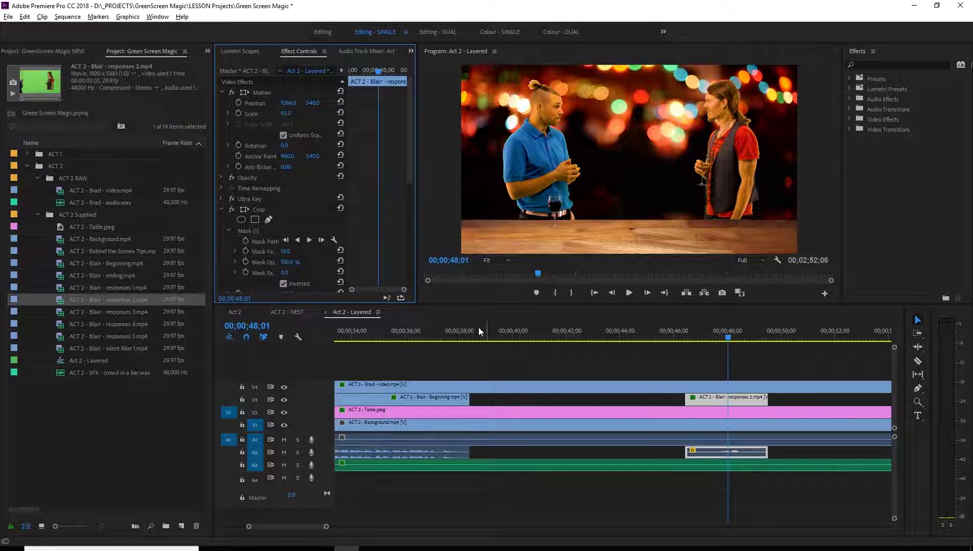
left_click(478, 332)
left_click(723, 339)
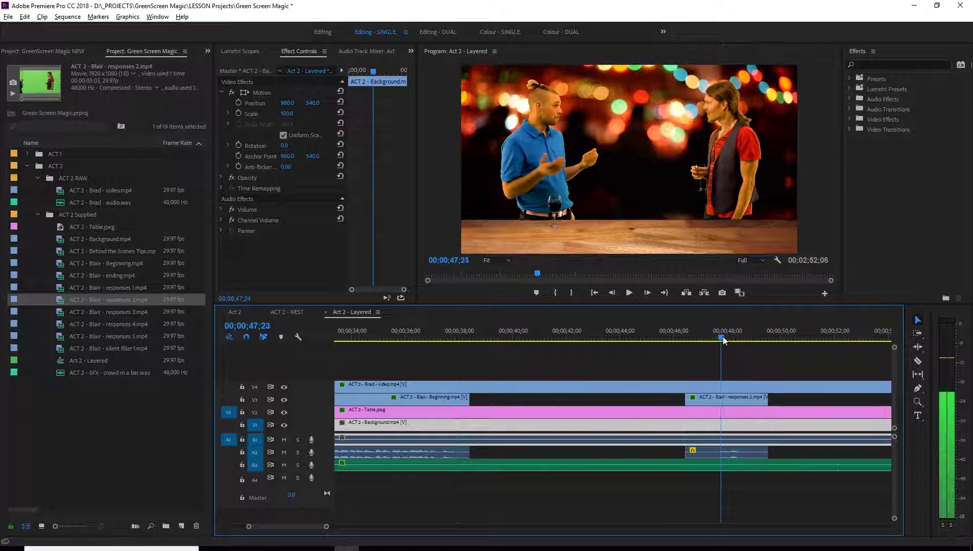
Replay the shot from about 00;00;47;06 to check Blair's resized, keyed reply opposite Brad
left_click_drag(724, 339, 717, 337)
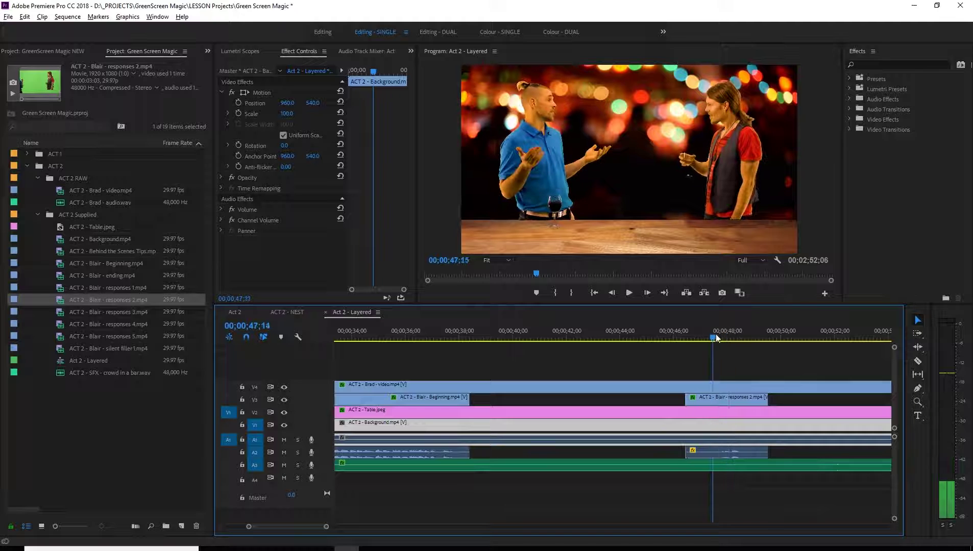
left_click_drag(717, 338, 721, 337)
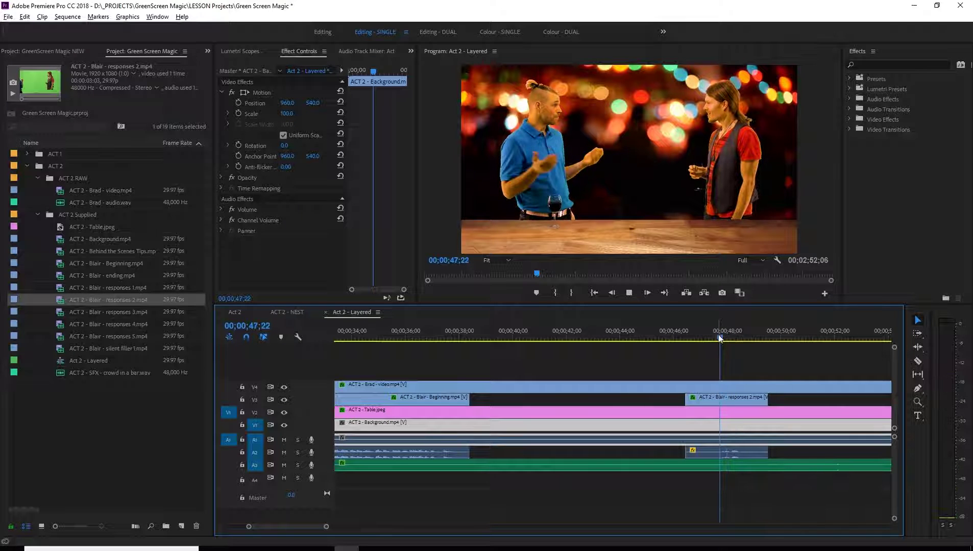
left_click(707, 336)
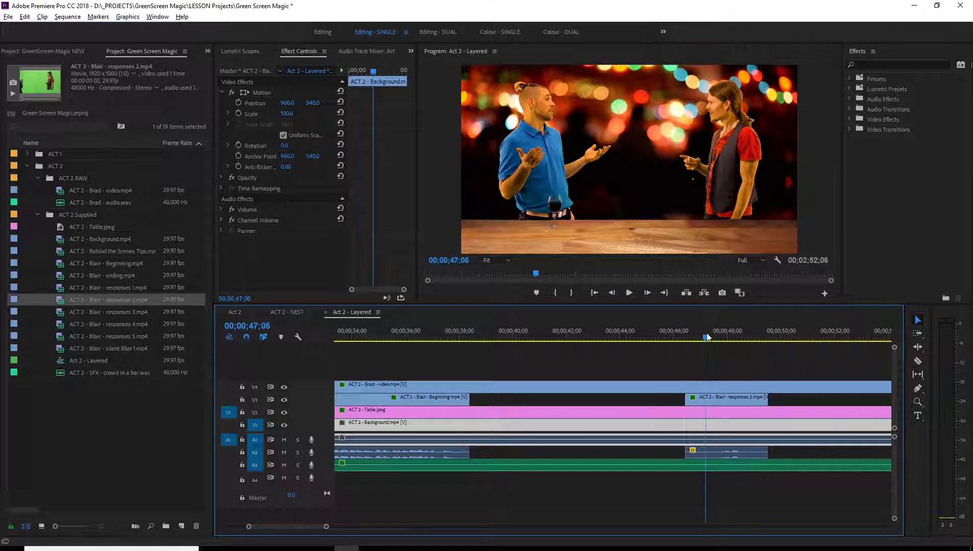
key("space")
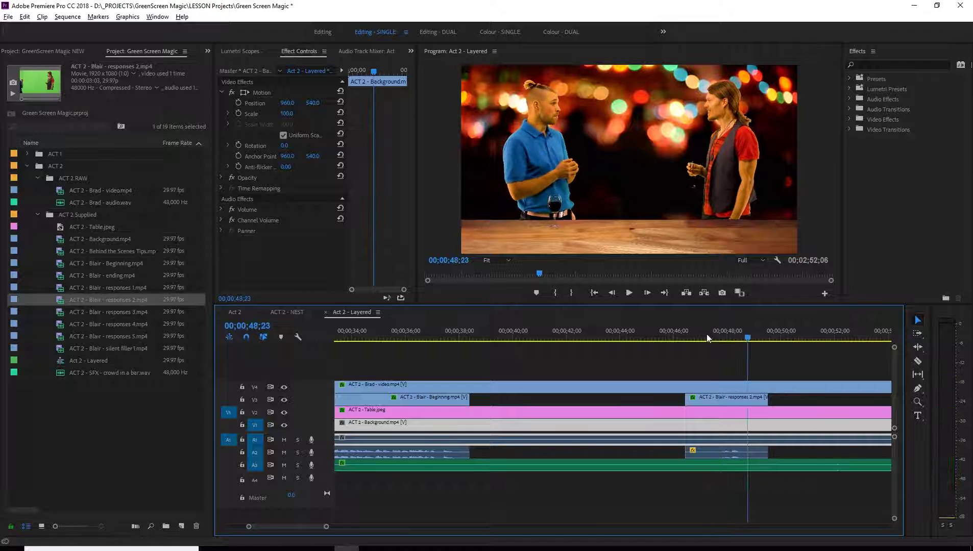
left_click(716, 337)
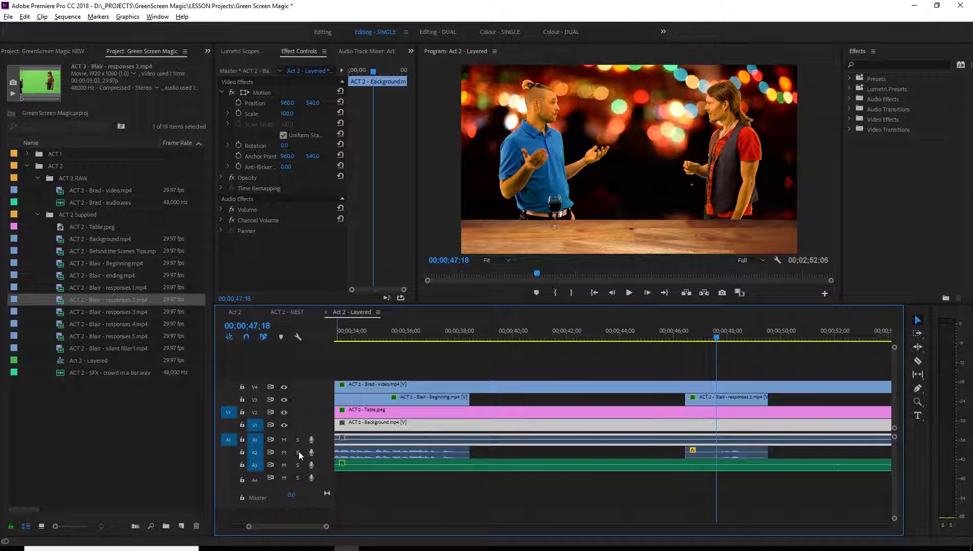
key("space")
key("space")
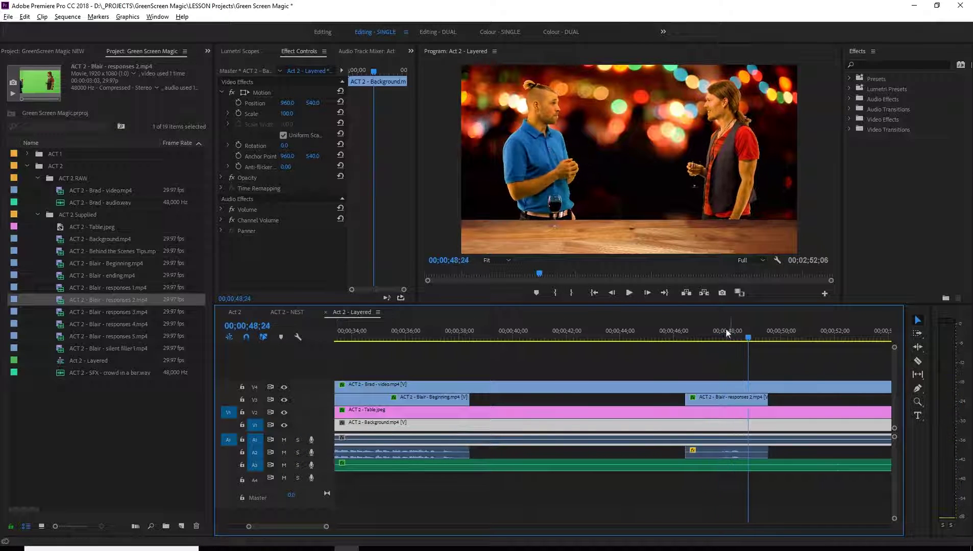
key("space")
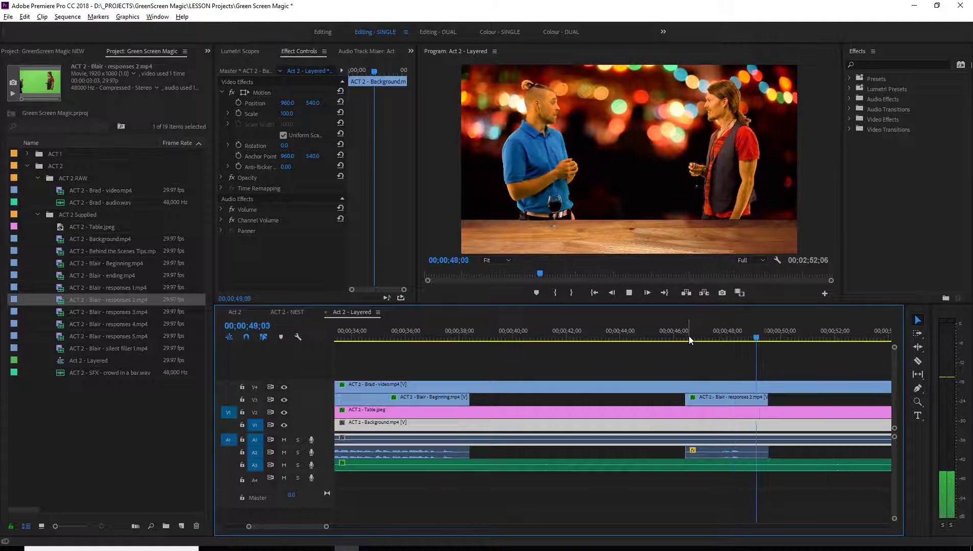
key("space")
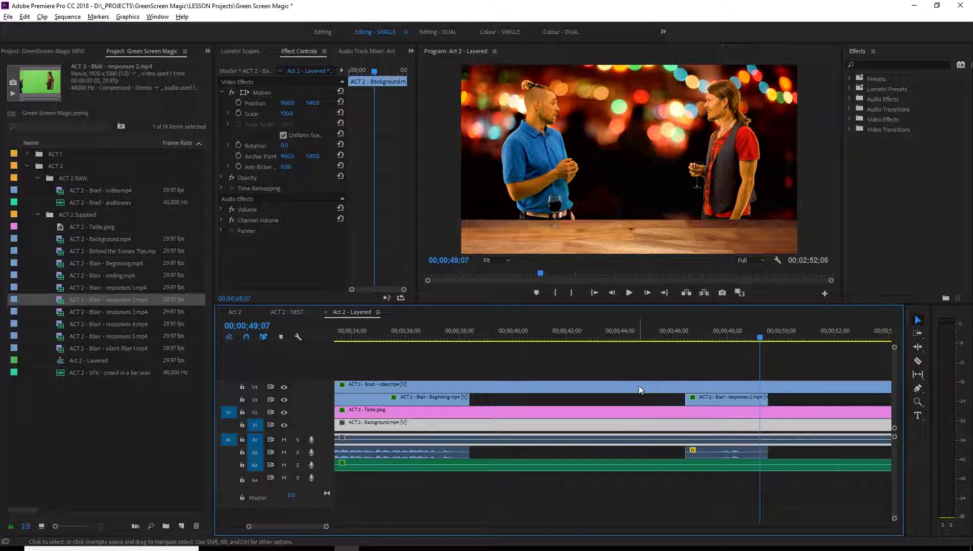
Expand track A2 and delete the extra volume keyframe on Blair's responses 2 audio
left_click(717, 452)
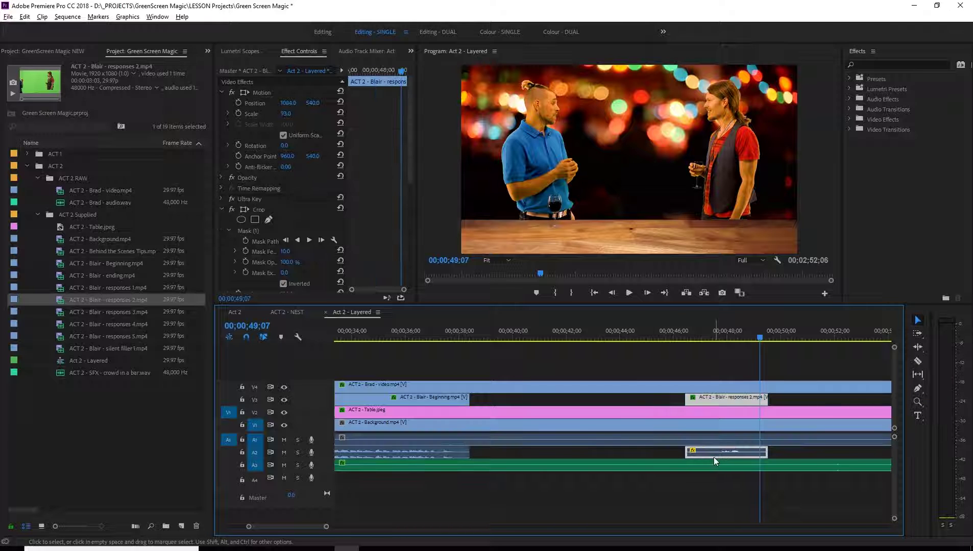
left_click_drag(323, 458, 346, 501)
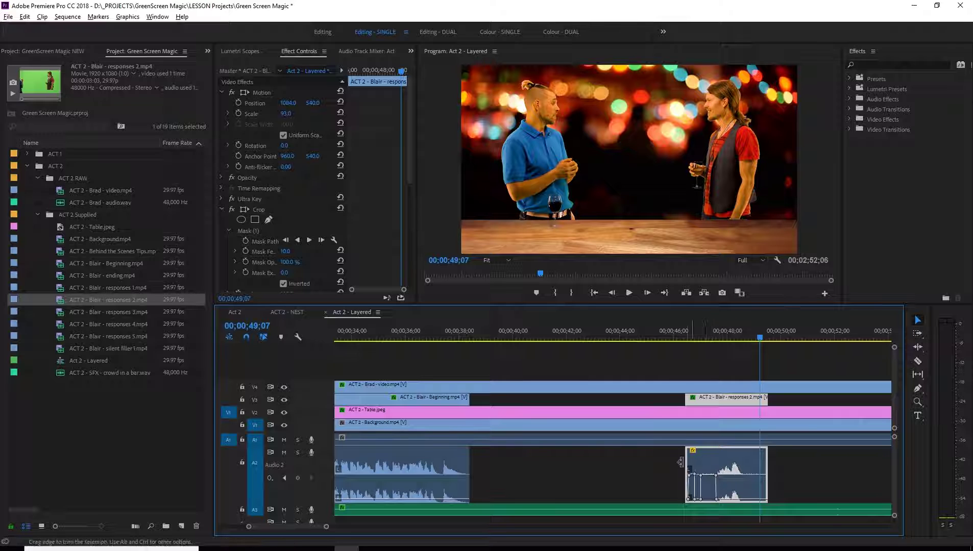
left_click(710, 494)
left_click_drag(733, 467, 677, 467)
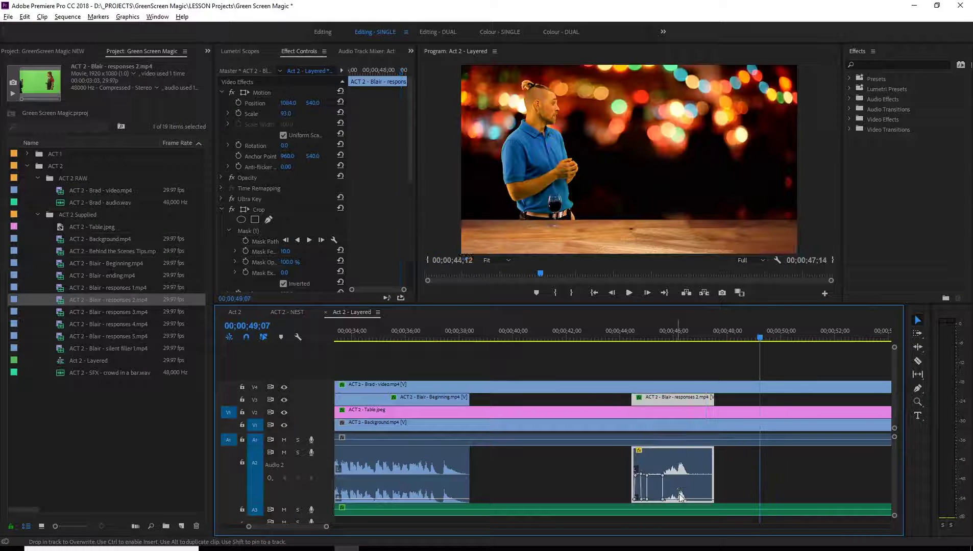
key("ctrl+z")
left_click(718, 483)
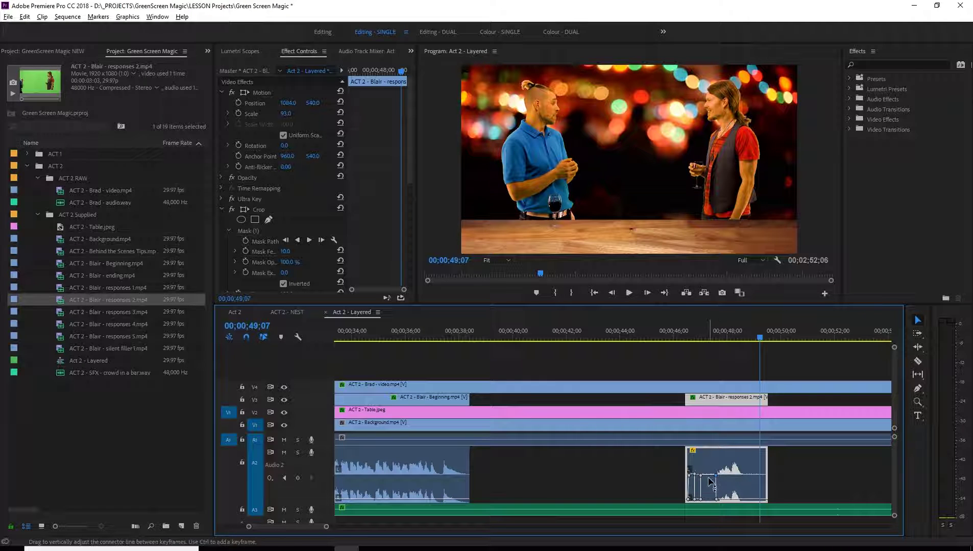
right_click(717, 477)
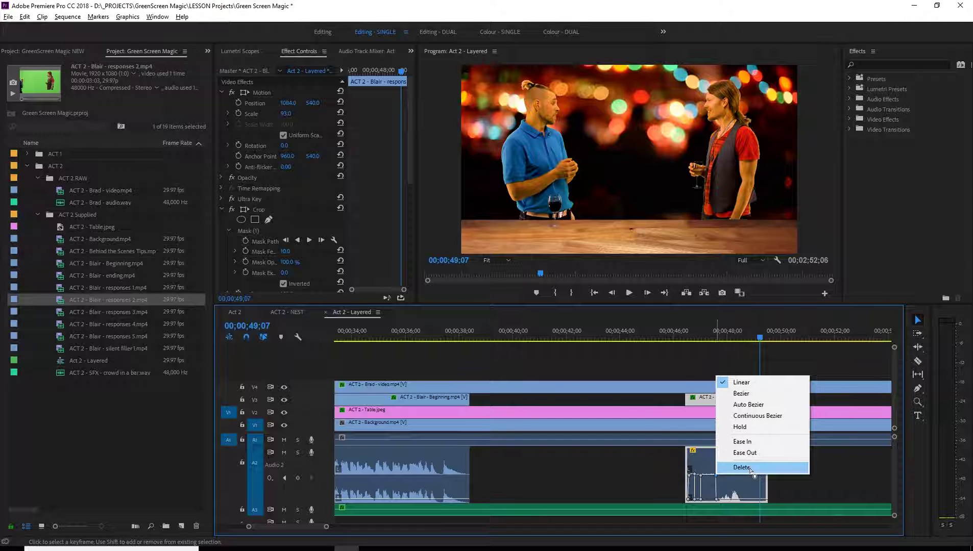
left_click(748, 468)
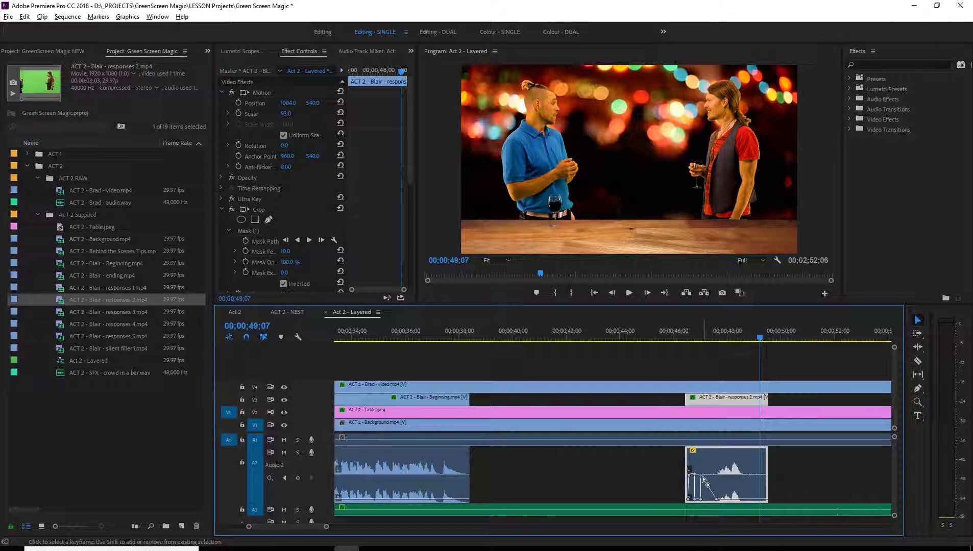
Move the remaining volume keyframe slightly later to about 0 dB and replay from 00;00;46;27
key("ctrl+a")
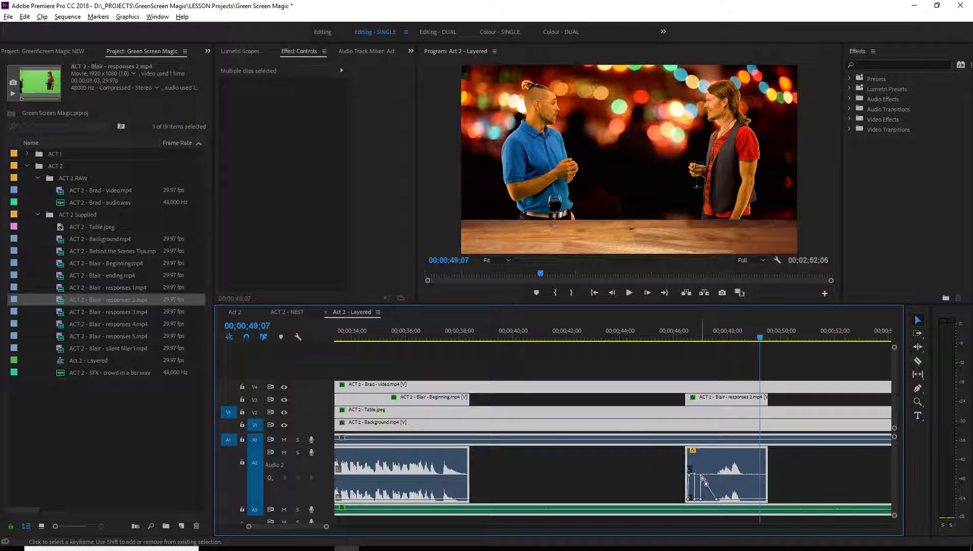
double_click(707, 483)
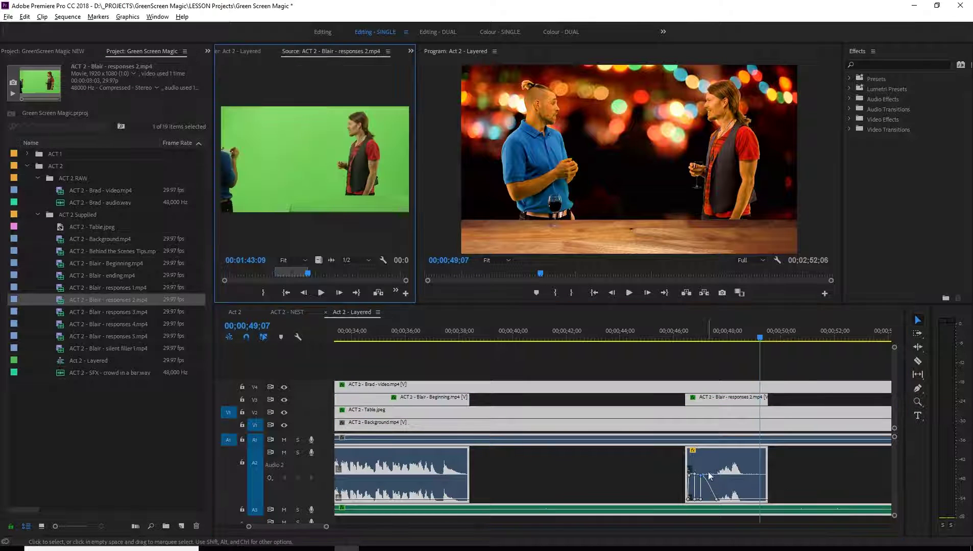
left_click(801, 469)
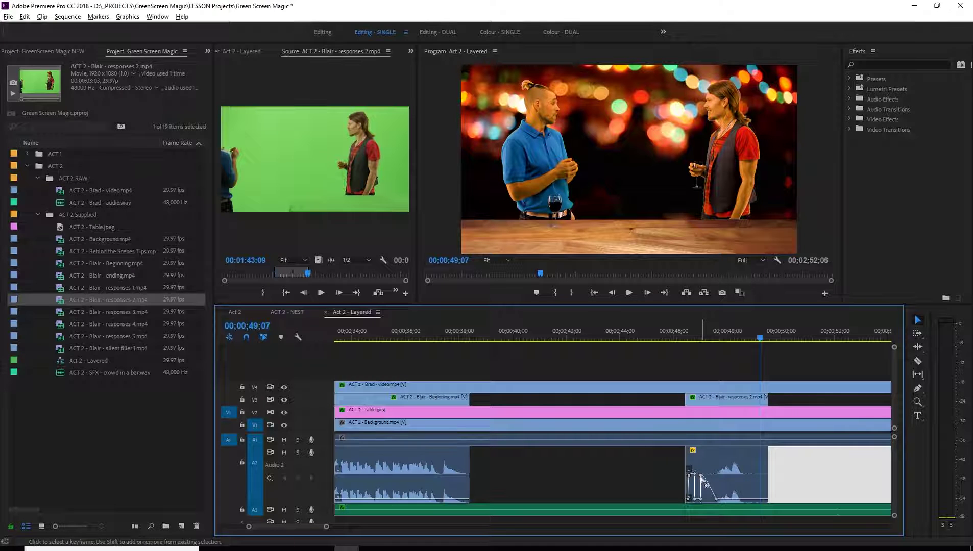
left_click(702, 478)
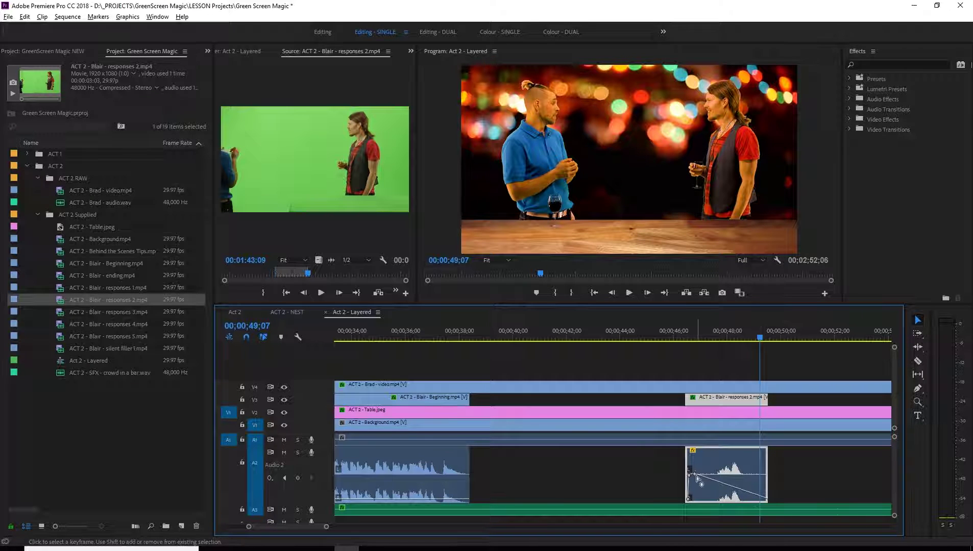
left_click_drag(756, 474, 762, 476)
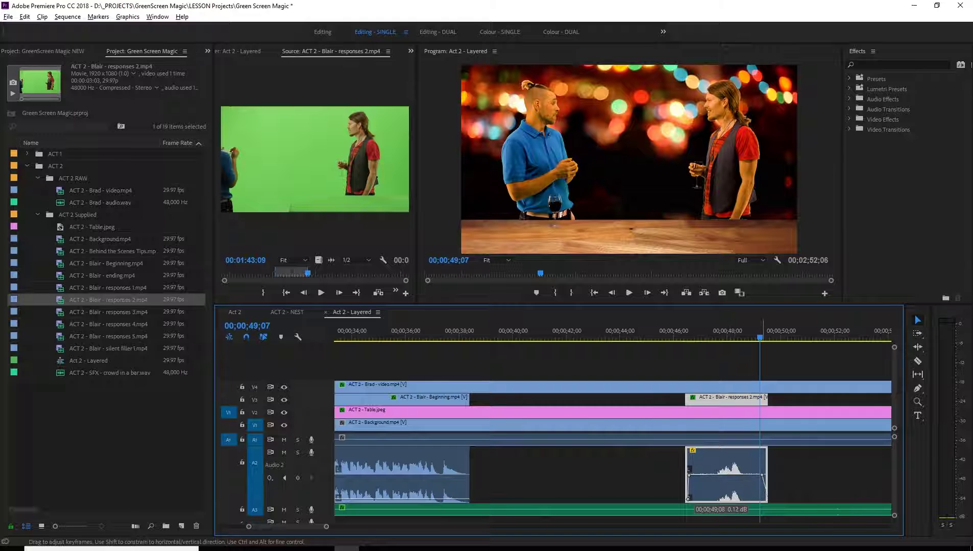
left_click(683, 338)
key("space")
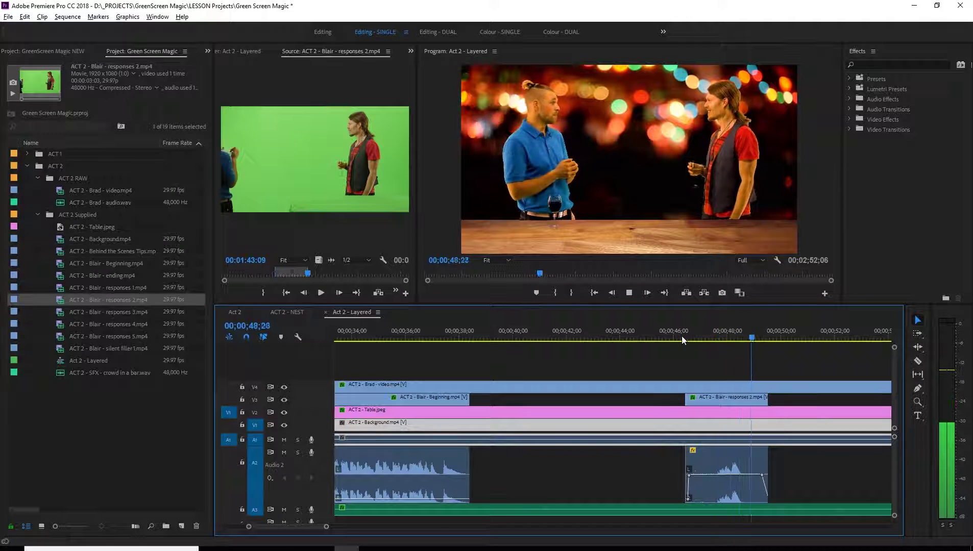
Trim the V3 Blair responses 2 clip so it ends at the playhead, around 00;00;49;10
key("space")
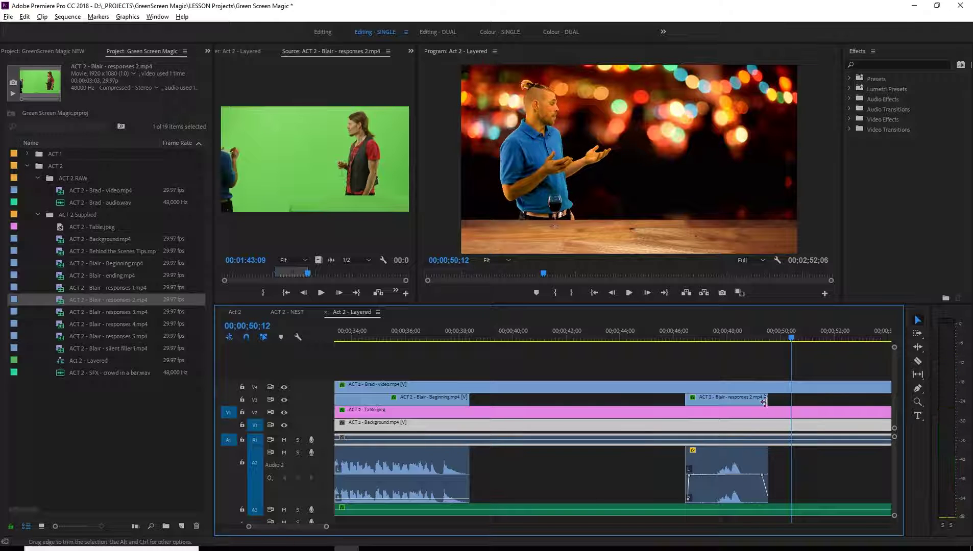
left_click_drag(779, 399, 843, 400)
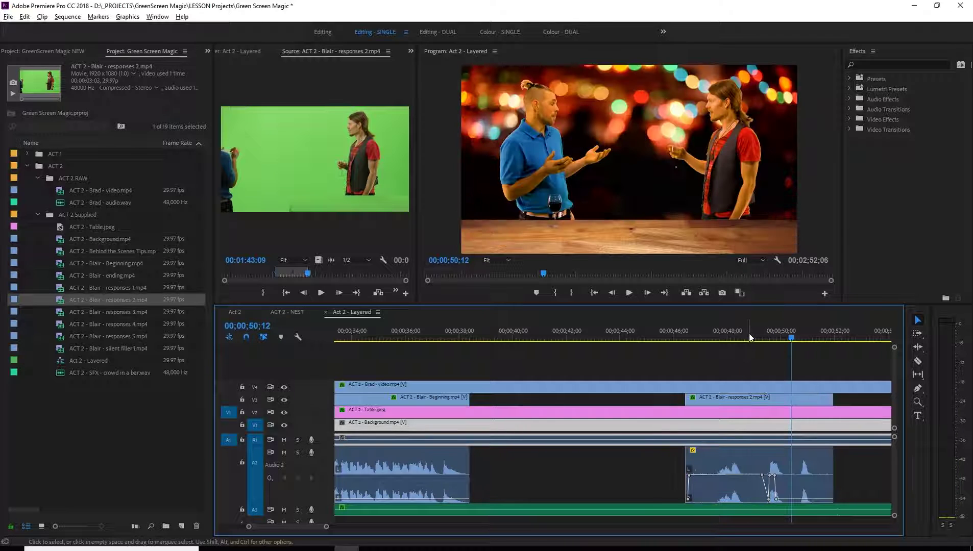
left_click_drag(750, 337, 762, 337)
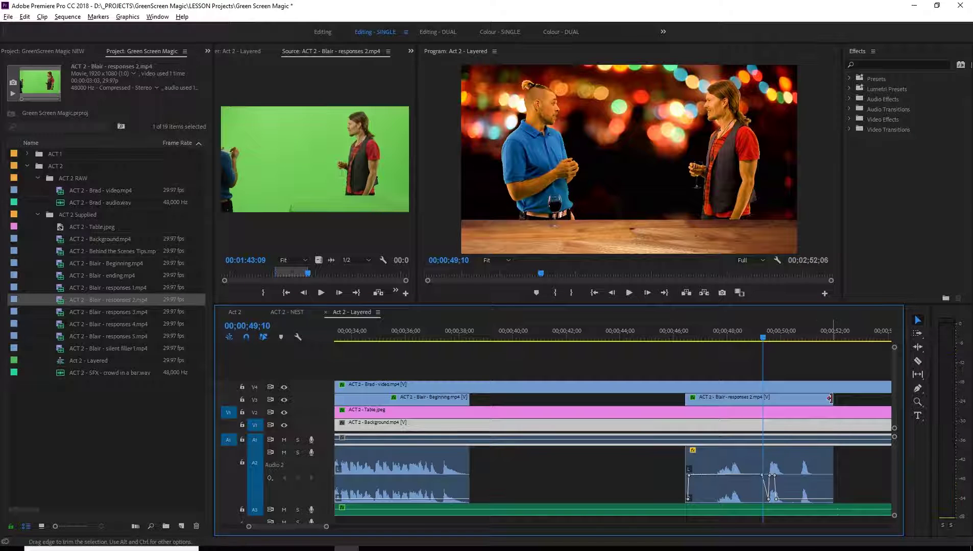
left_click_drag(830, 398, 762, 399)
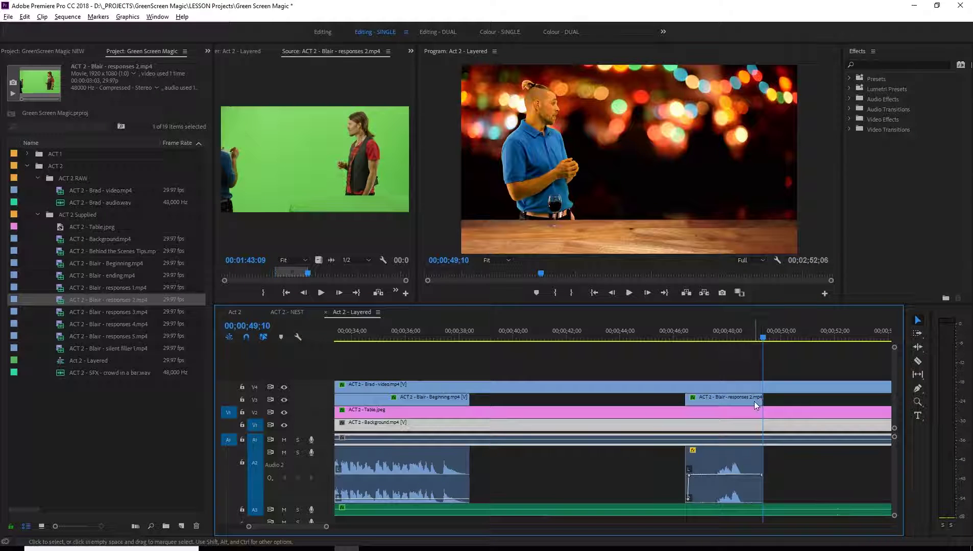
left_click_drag(684, 337, 750, 337)
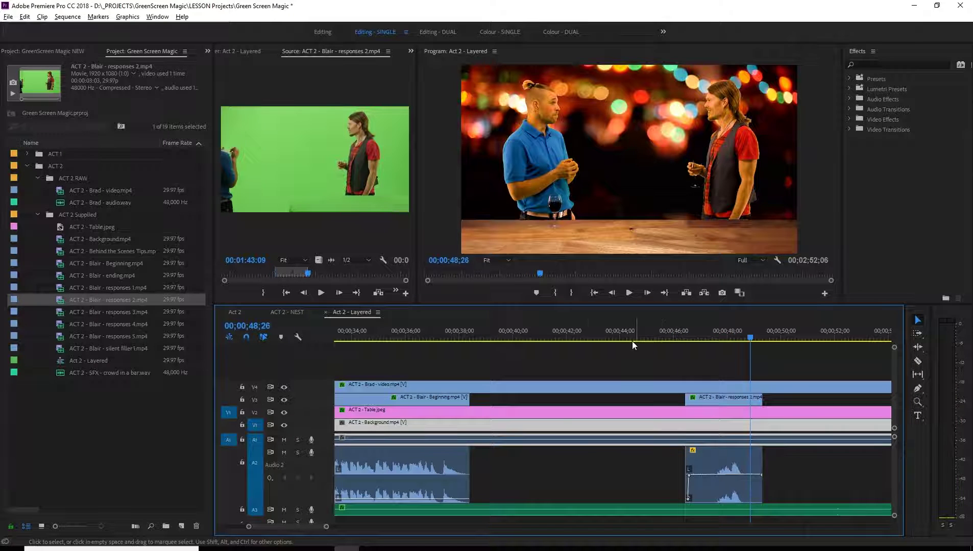
left_click_drag(565, 337, 616, 337)
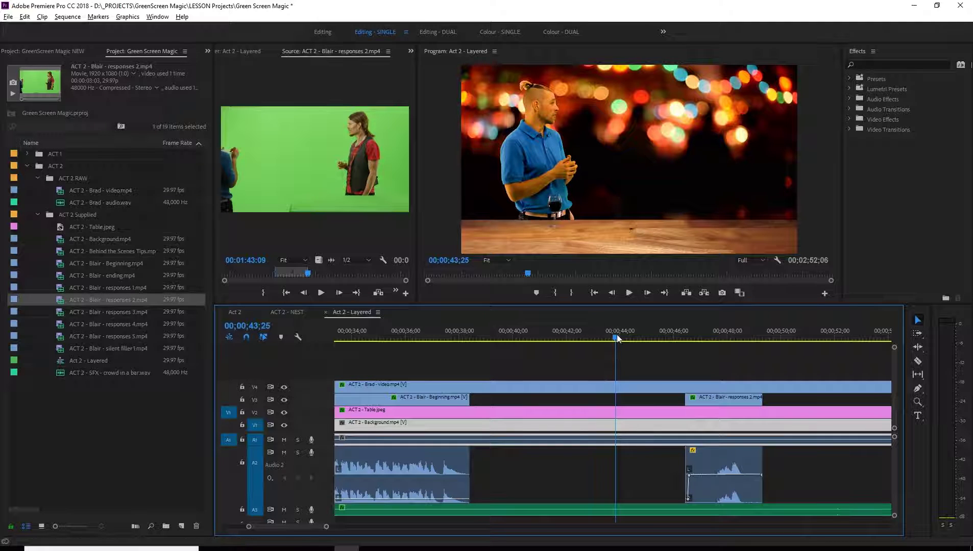
left_click_drag(617, 334, 708, 337)
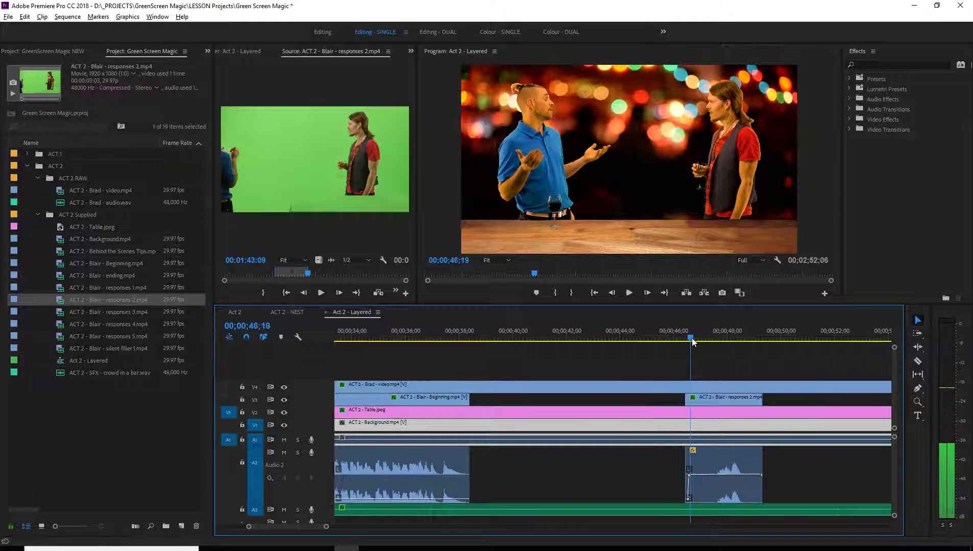
left_click_drag(709, 338, 717, 343)
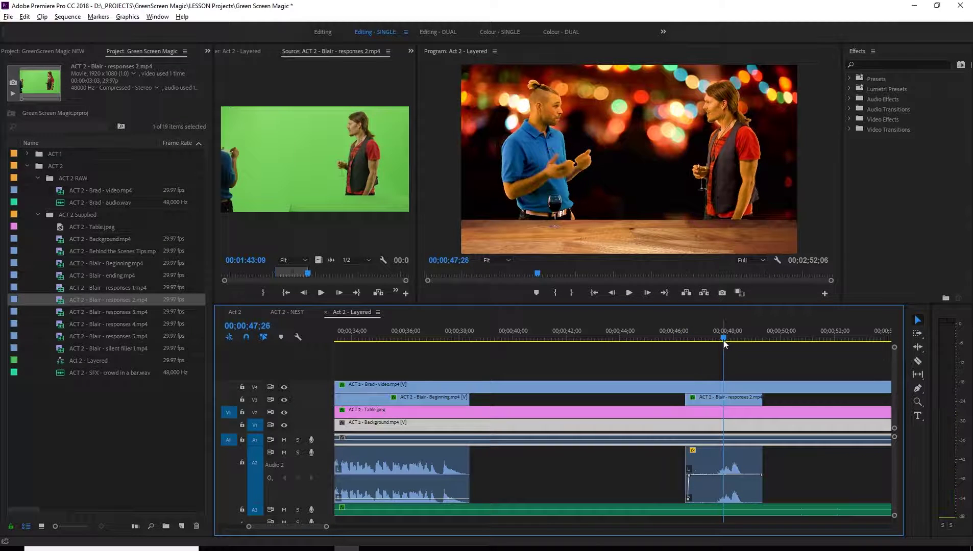
key("space")
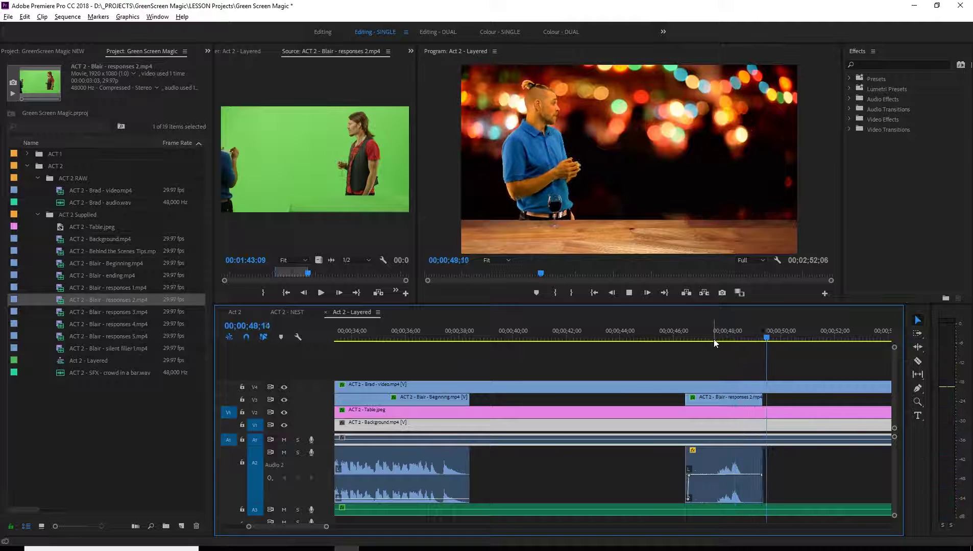
key("space")
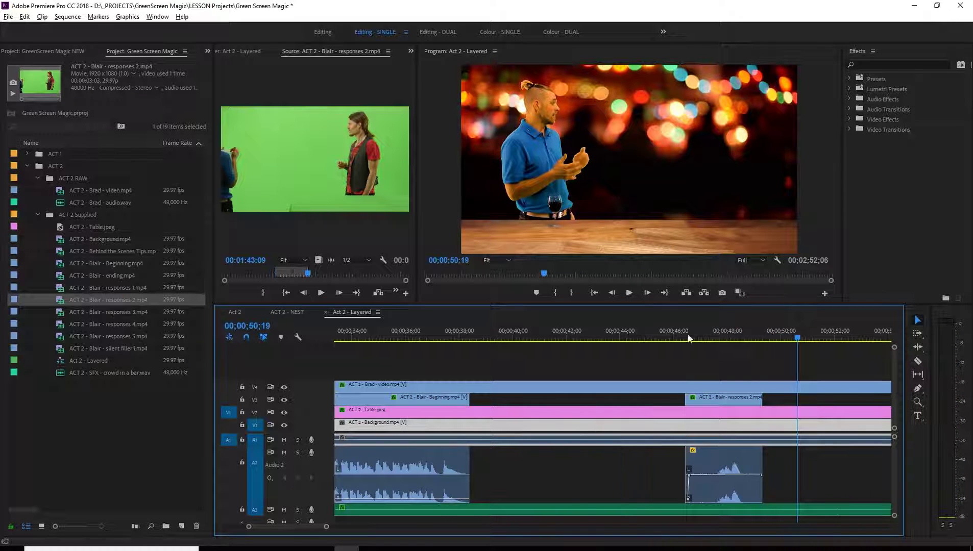
scroll(716, 407, "down", 3)
key("space")
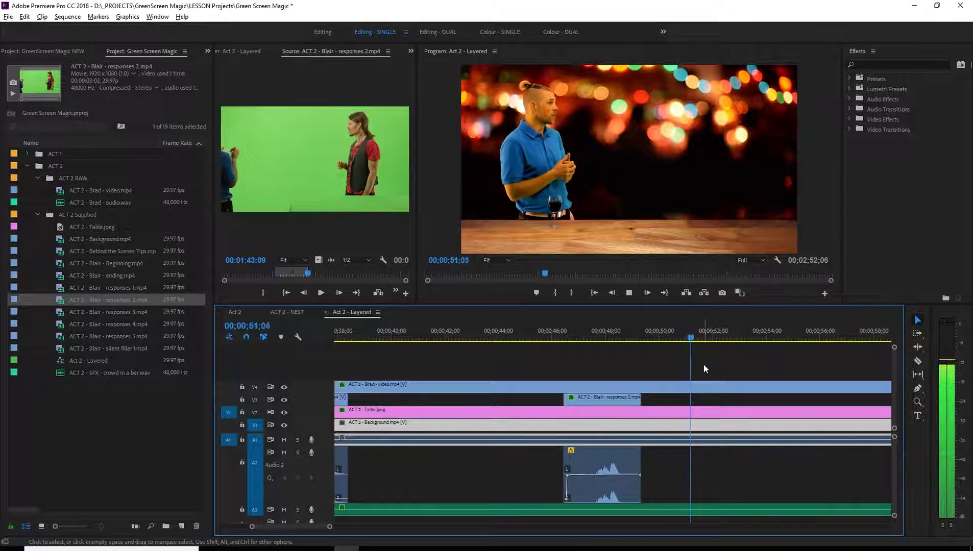
scroll(710, 384, "down", 3)
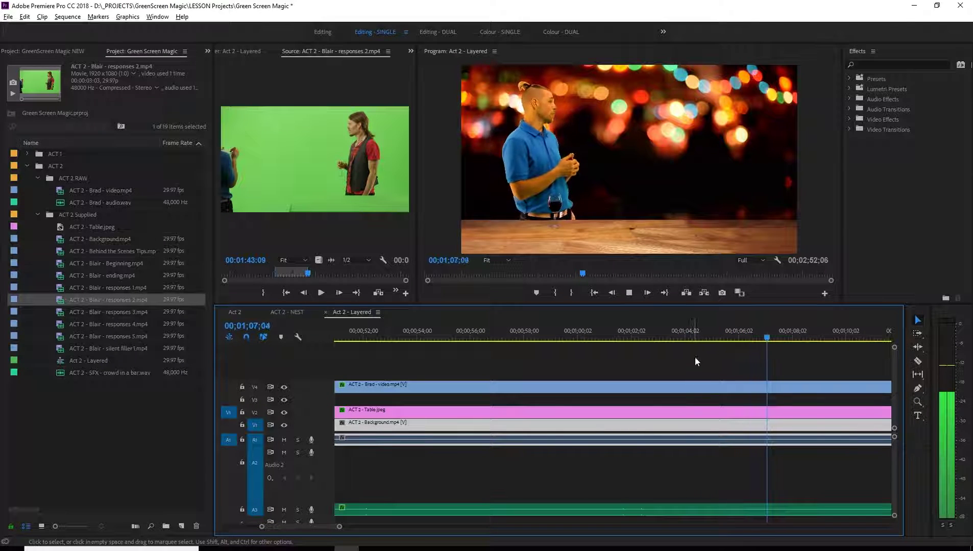
left_click(649, 339)
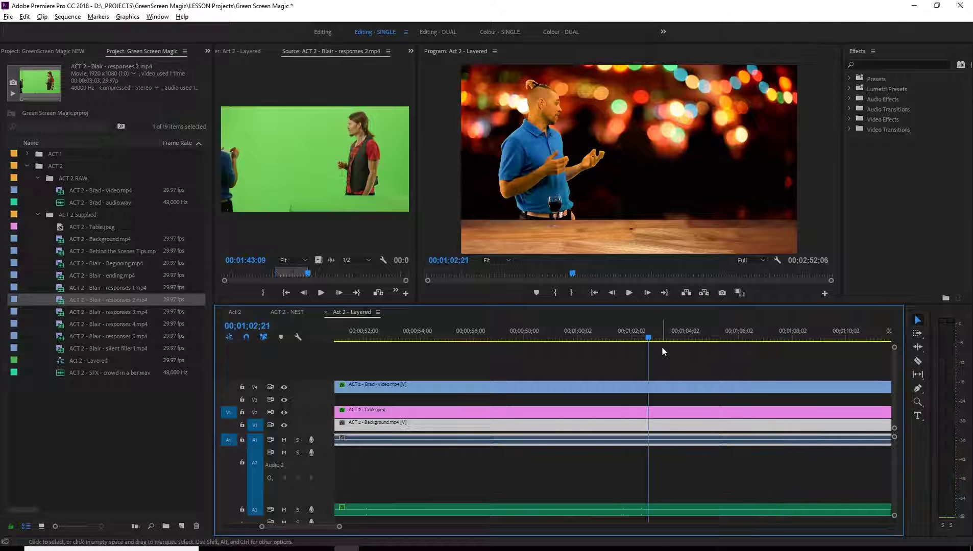
left_click_drag(648, 339, 609, 338)
key("space")
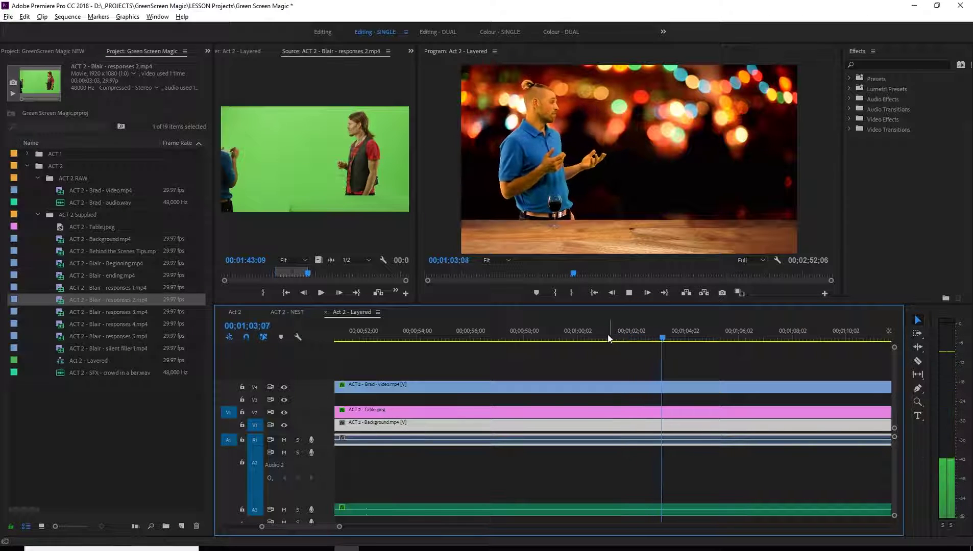
left_click_drag(609, 338, 567, 334)
key("space")
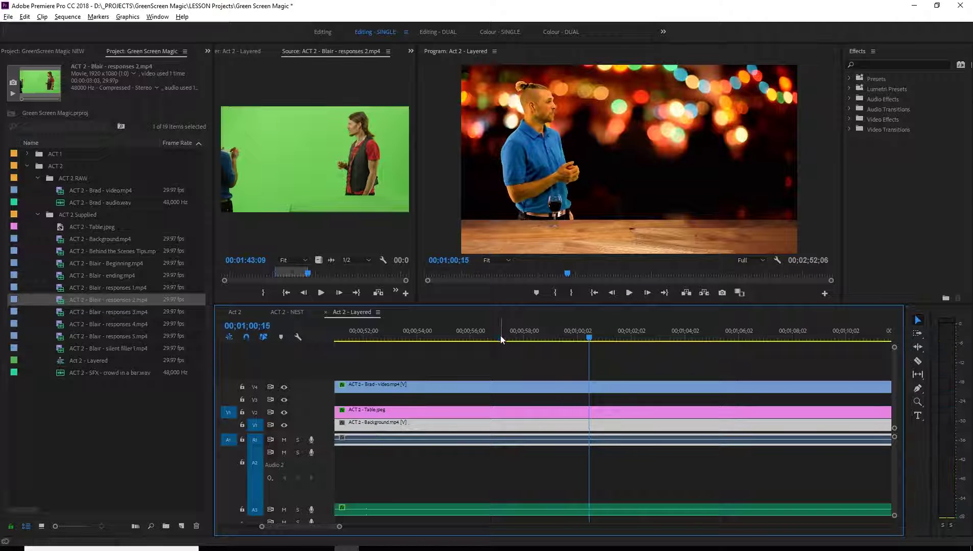
left_click(500, 338)
key("space")
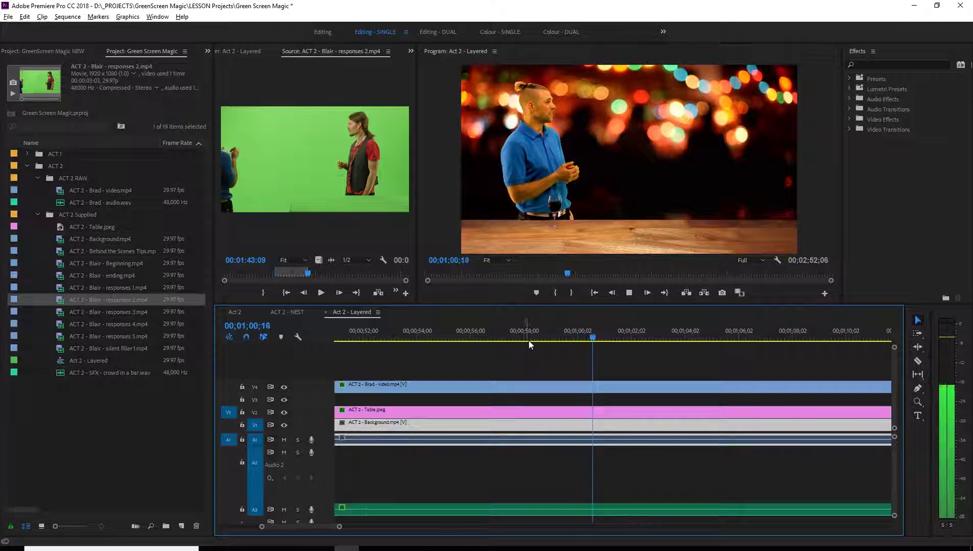
key("space")
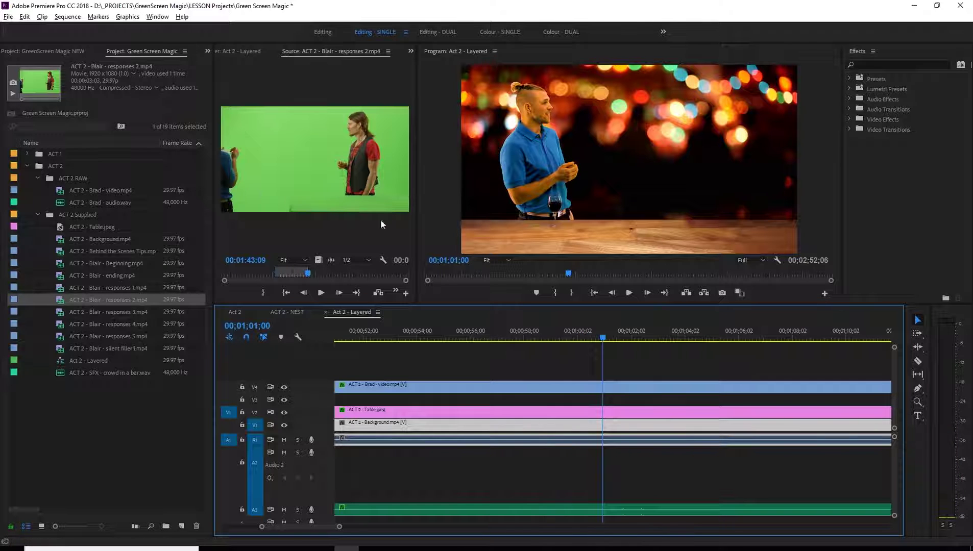
left_click_drag(308, 274, 217, 277)
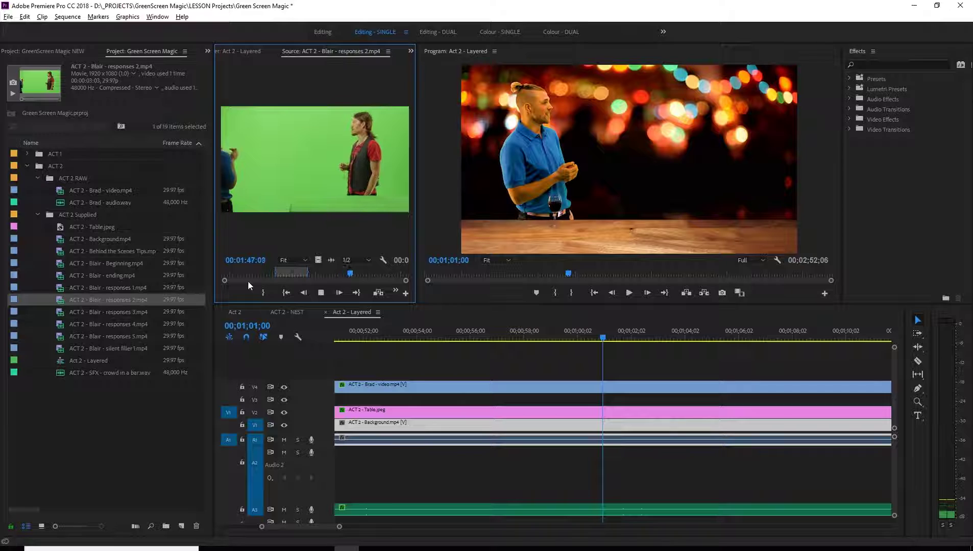
Load Blair - responses 1.mp4 in the Source Monitor and set an out point at 01:24:17
key("space")
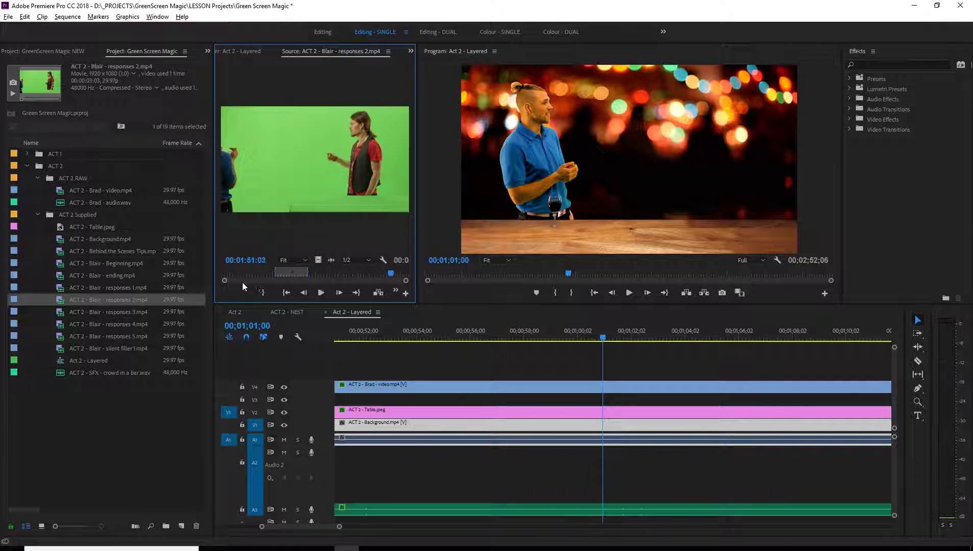
double_click(98, 288)
left_click_drag(278, 276, 222, 276)
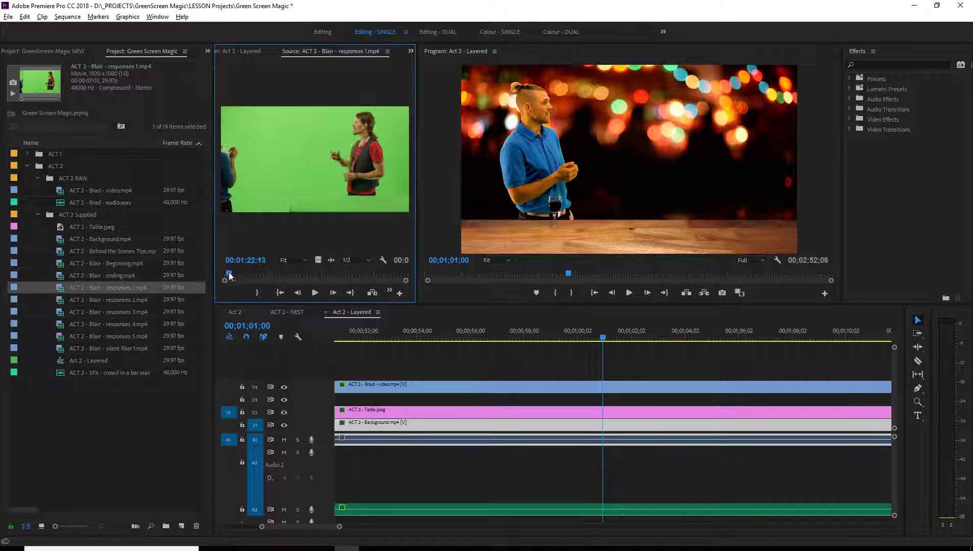
key("space")
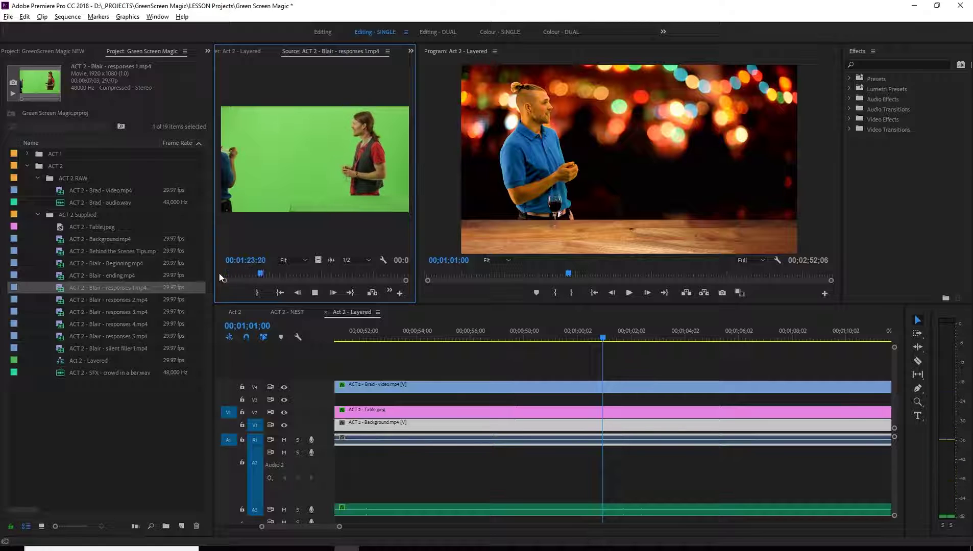
key("space")
key("o")
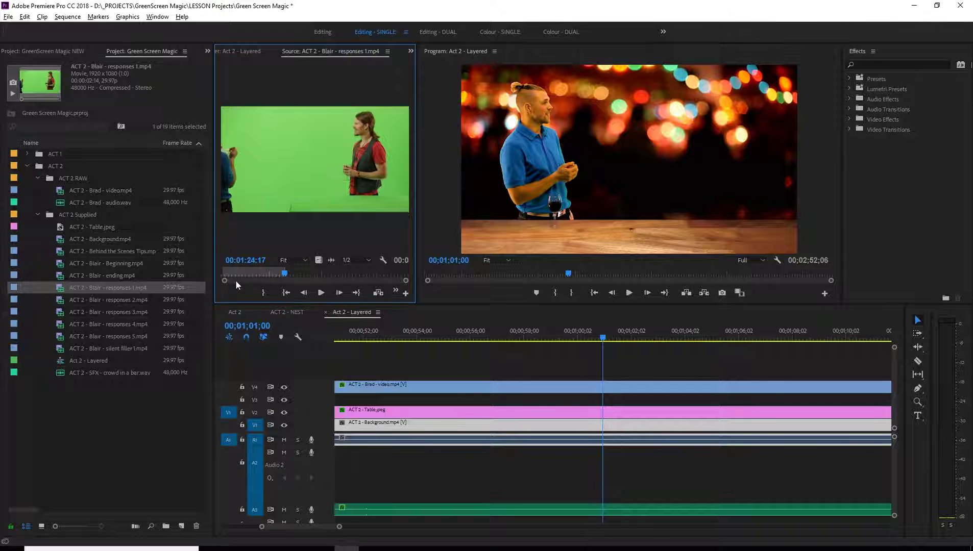
key("Home")
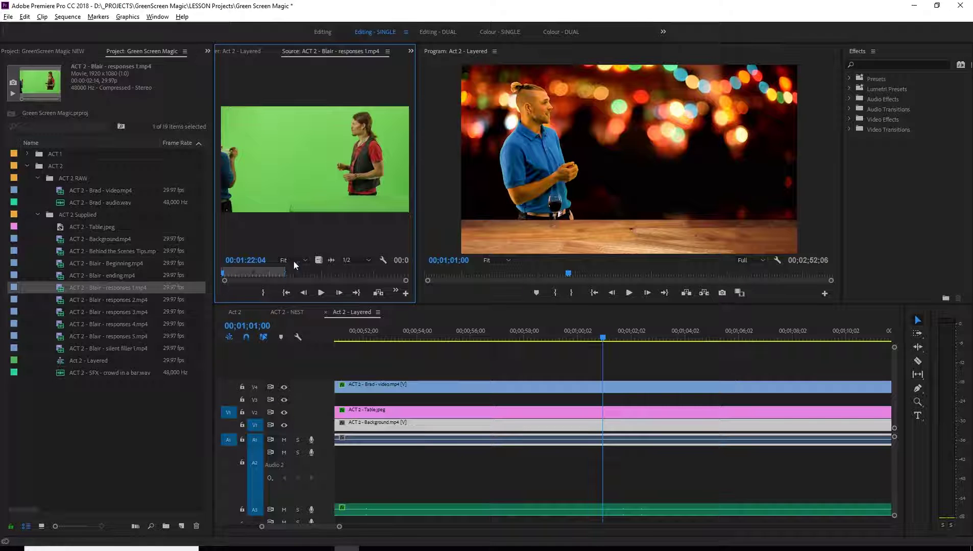
Drop the marked Blair clip onto V3/A2 at the playhead and play it back to review
left_click_drag(334, 166, 605, 375)
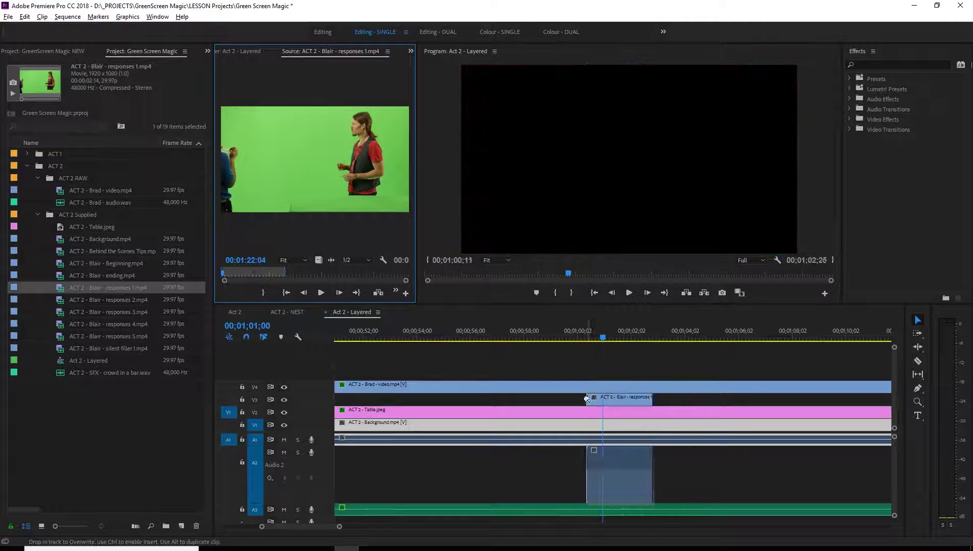
left_click(574, 339)
key("space")
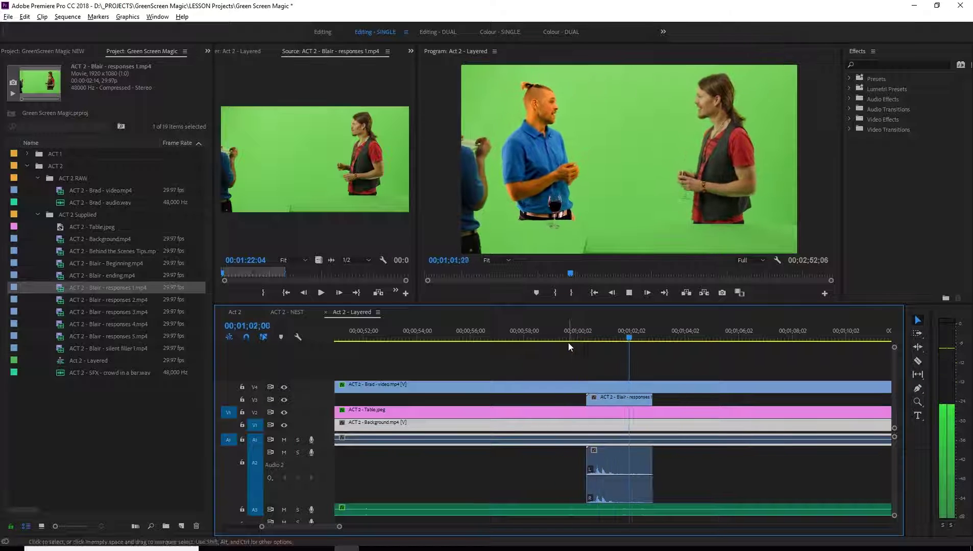
key("space")
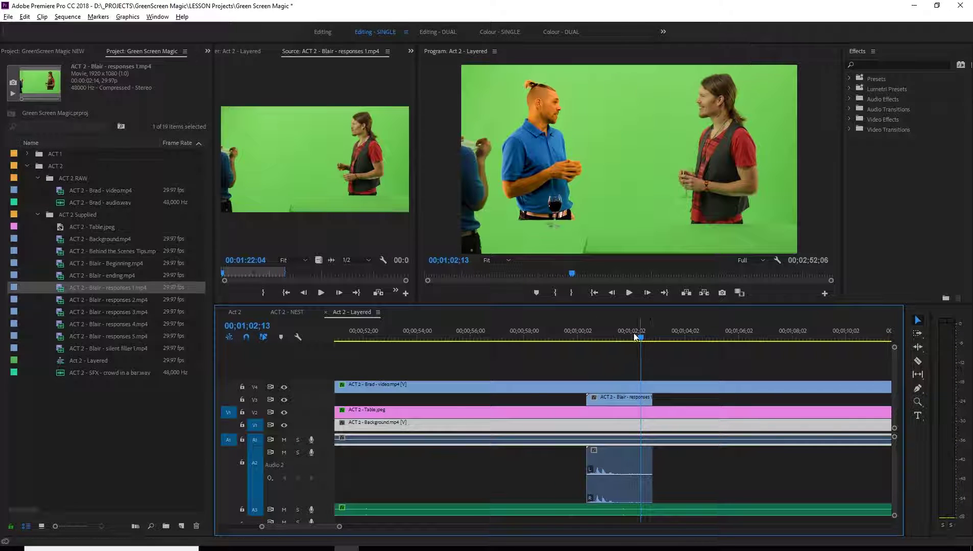
left_click(636, 338)
left_click_drag(638, 339, 646, 340)
Select the new Blair clip and bring up Paste Attributes with Motion, Ultra Key and Crop ticked
left_click(626, 398)
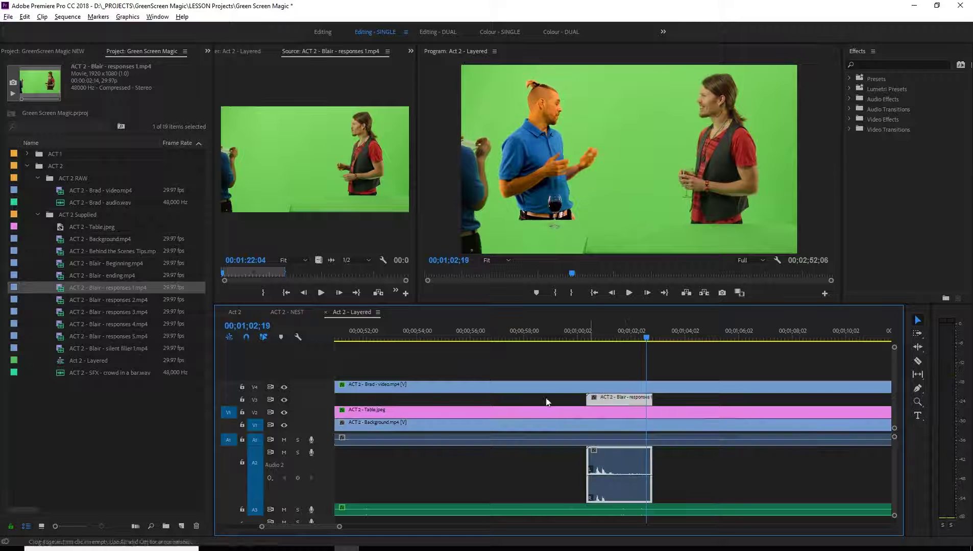
scroll(432, 402, "up", 3)
scroll(432, 402, "up", 2)
left_click(399, 402)
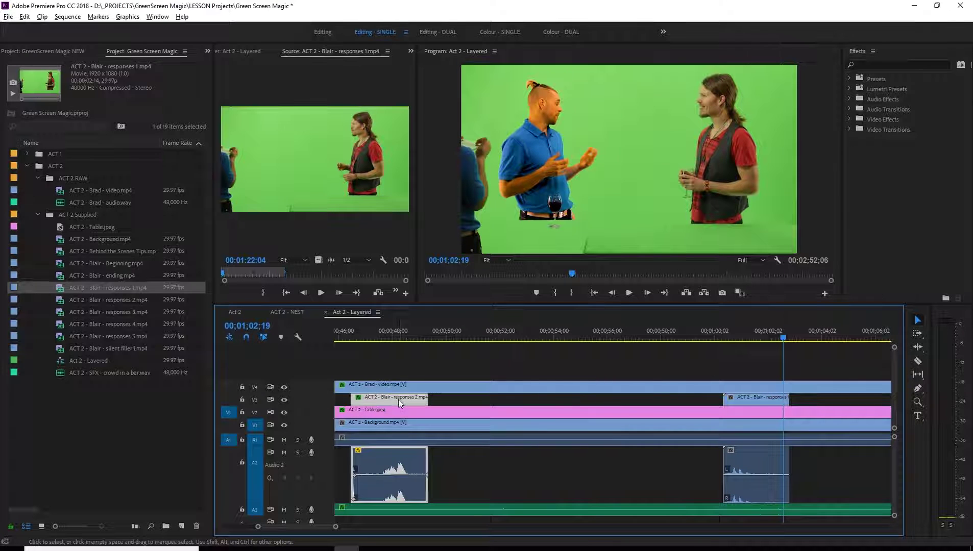
left_click(746, 399)
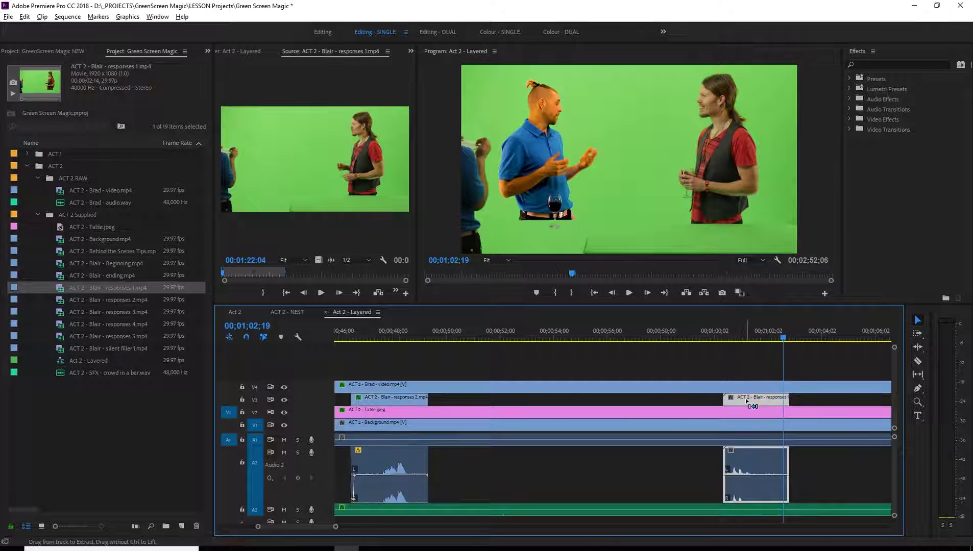
key("ctrl+alt+v")
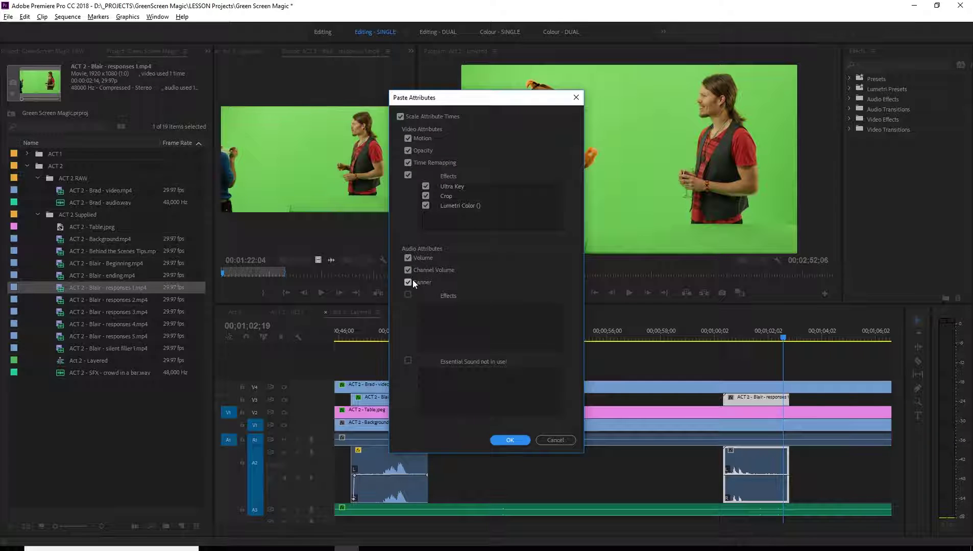
Paste the copied attributes onto the Blair clip with Panner toggled, then play the composite
left_click(409, 282)
left_click(510, 439)
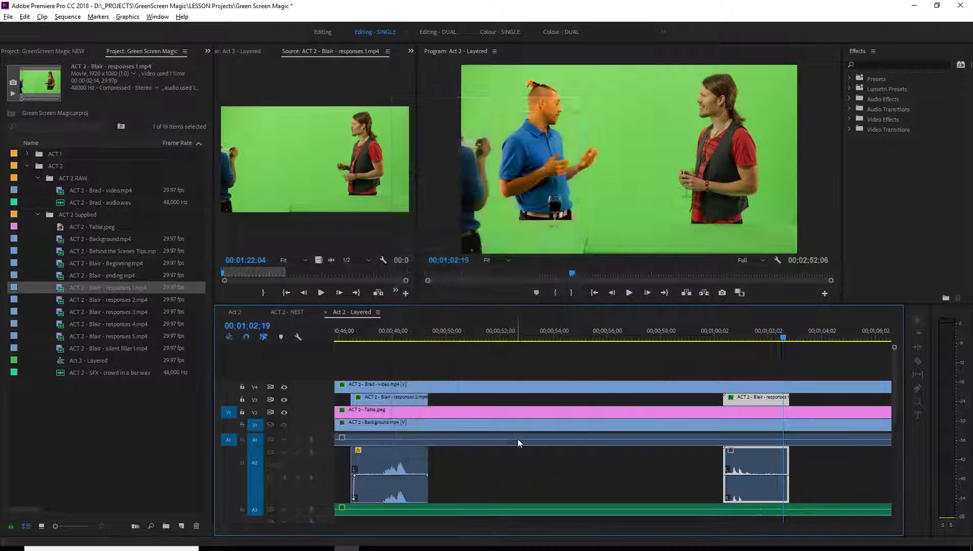
key("space")
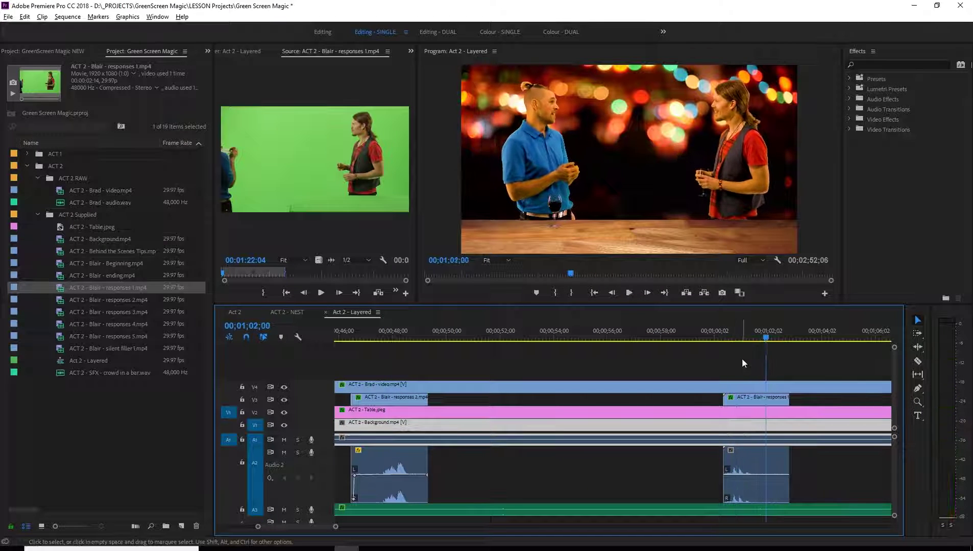
Try the Blair responses 1 clip later and earlier on V3, then delete it with its audio
left_click_drag(737, 397, 747, 396)
left_click(727, 340)
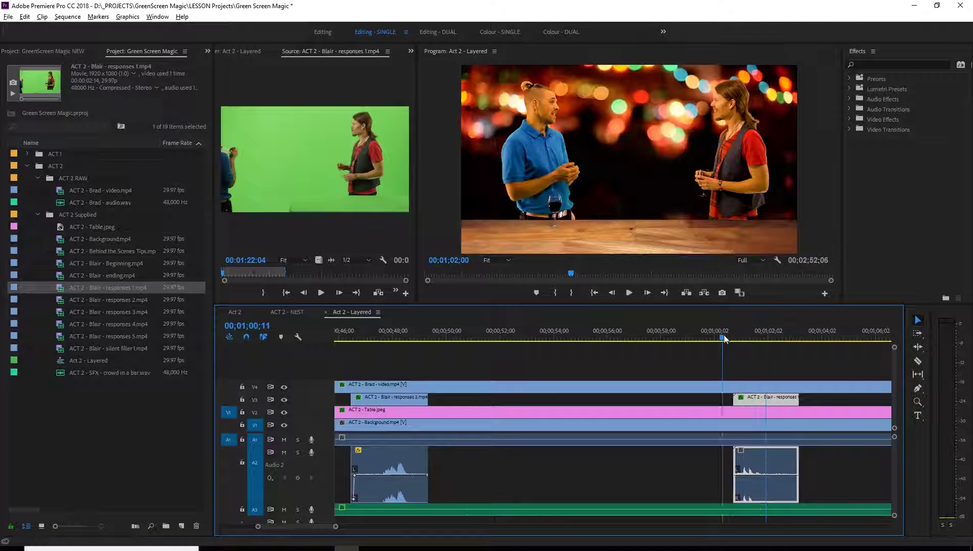
key("space")
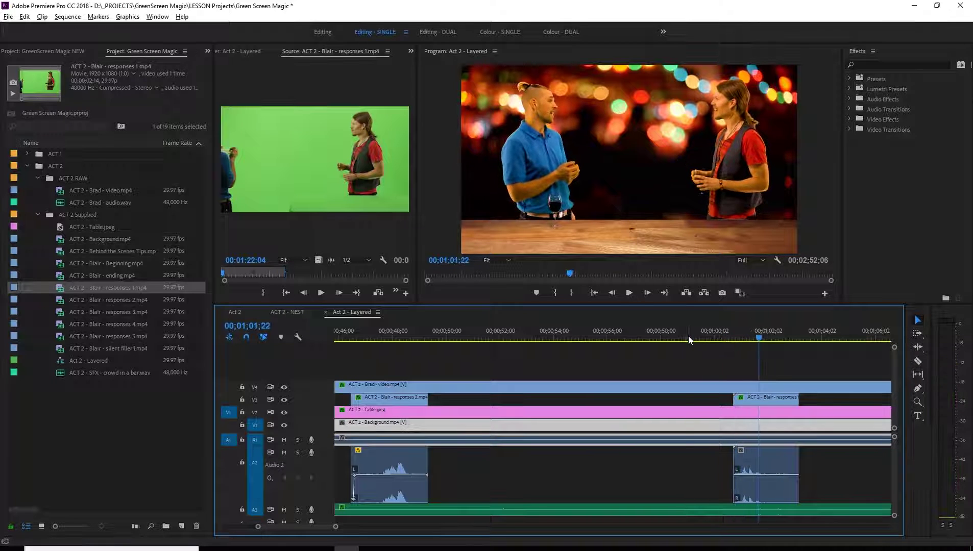
left_click(689, 337)
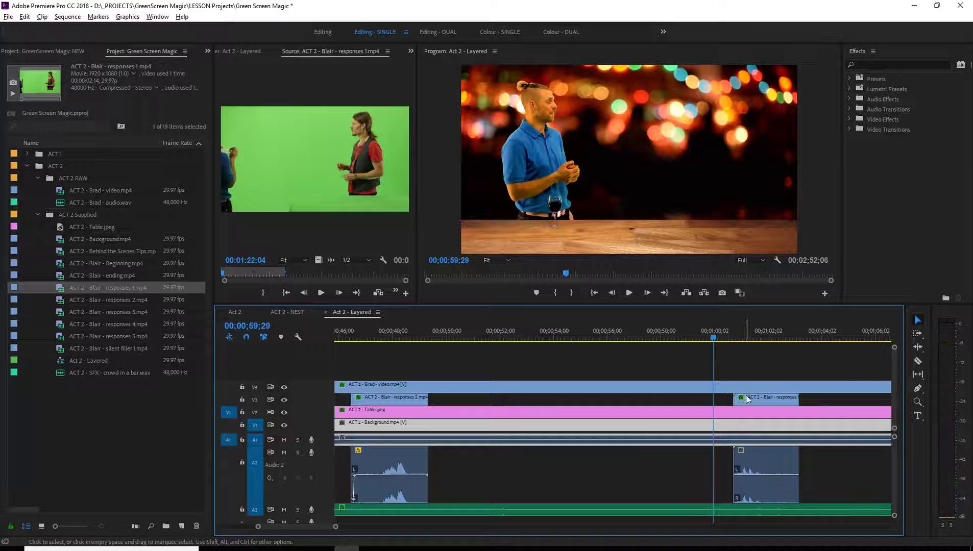
left_click_drag(748, 400, 735, 401)
key("space")
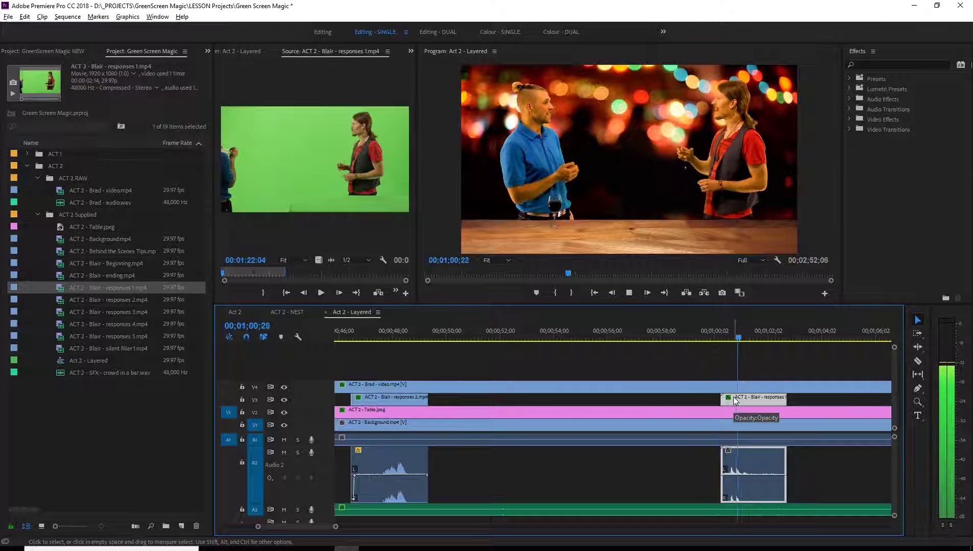
key("space")
key("Delete")
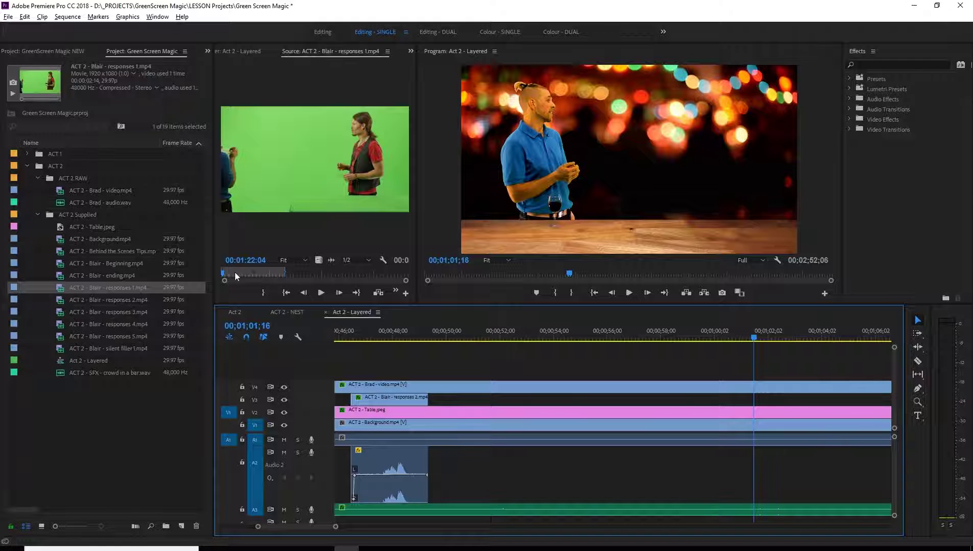
Scrub the responses 1 source clip and replay the sequence from about 00;59
left_click_drag(234, 272, 361, 279)
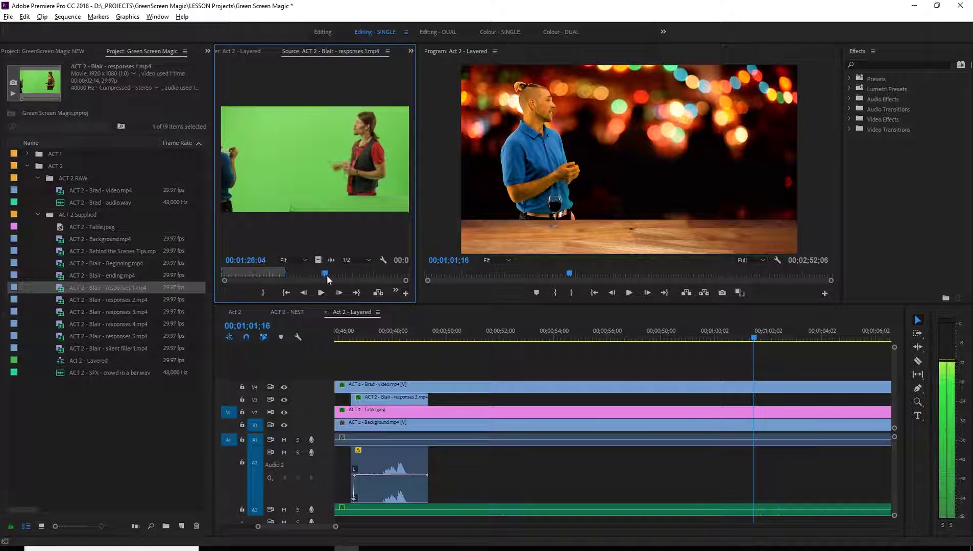
left_click(688, 331)
key("space")
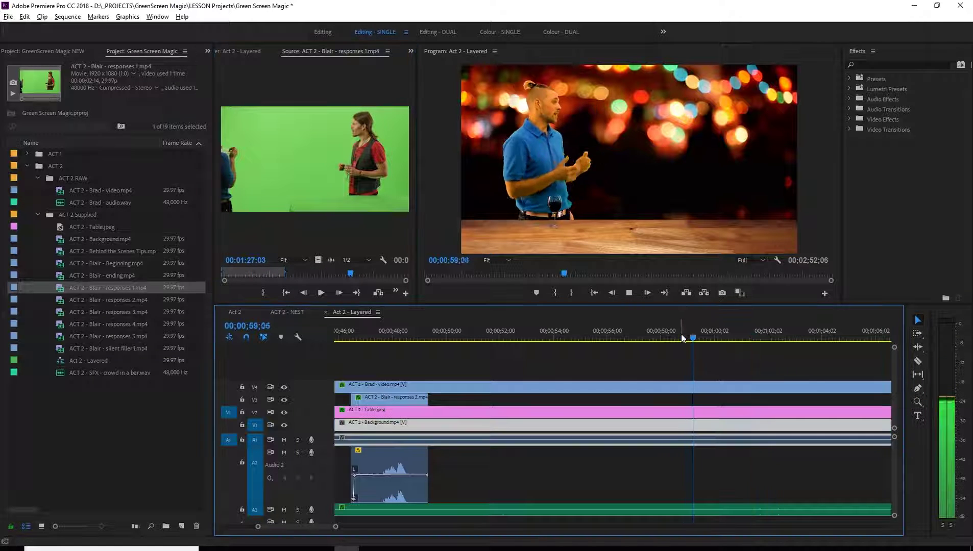
Load Blair - responses 3.mp4 and play it from 00:02:13:03 to the end of the response
double_click(86, 311)
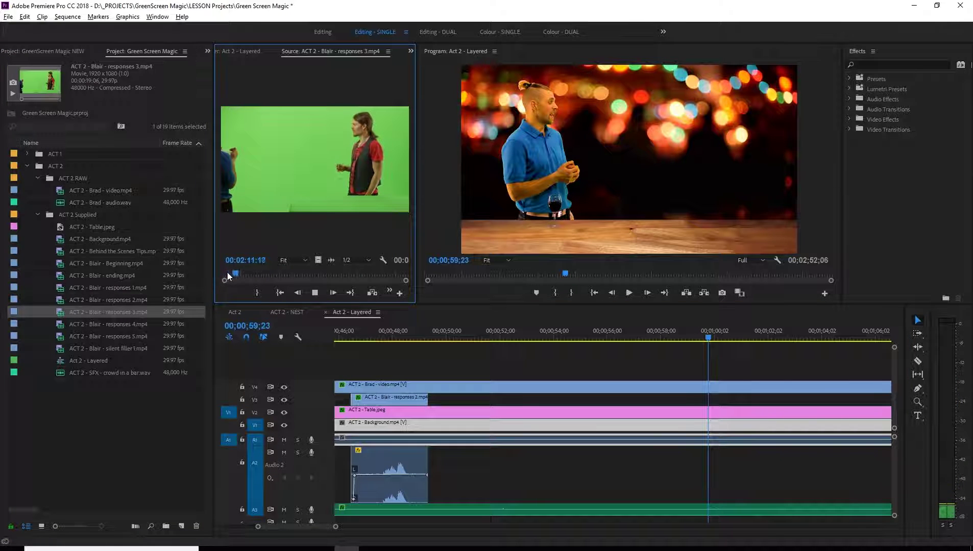
left_click(254, 272)
key("space")
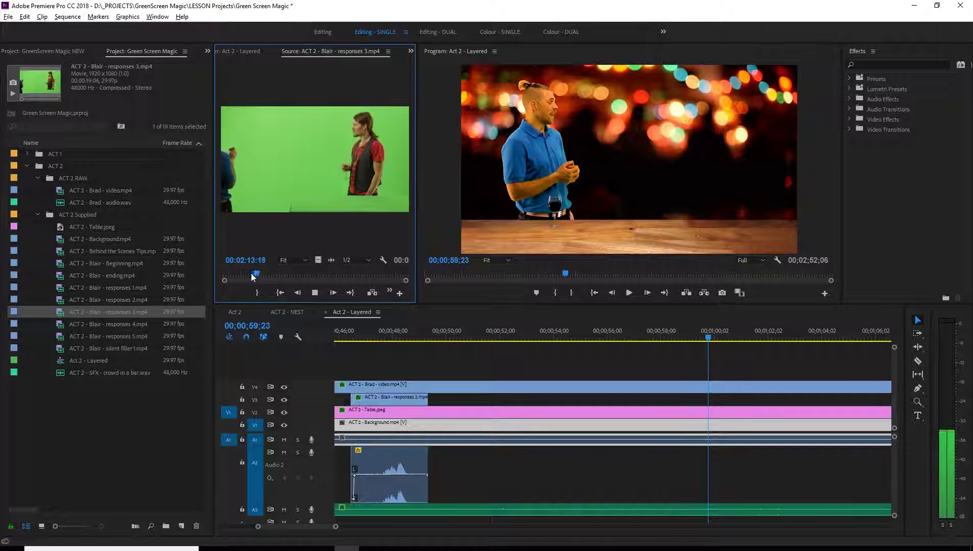
key("space")
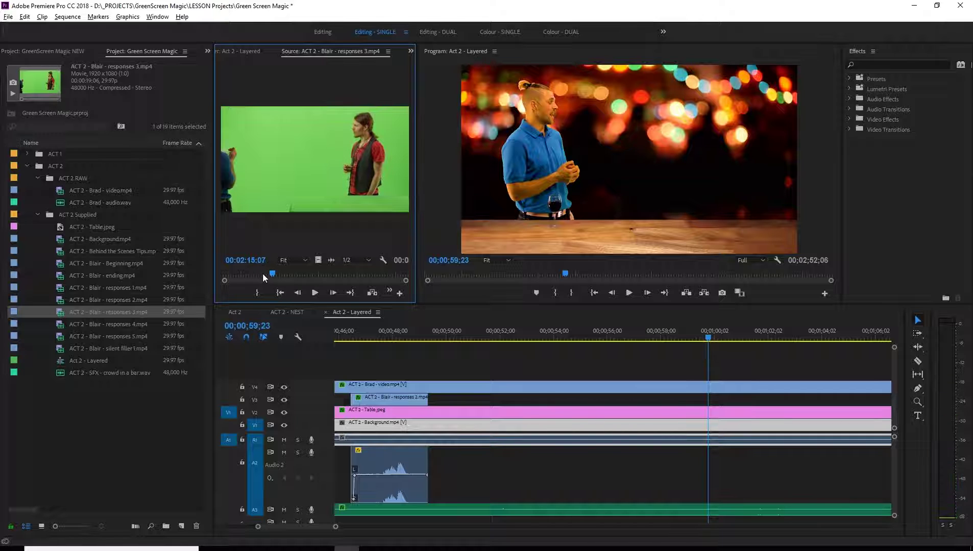
Set the responses 3 out point and drop the section onto V3 near 00;00;58, then review
key("o")
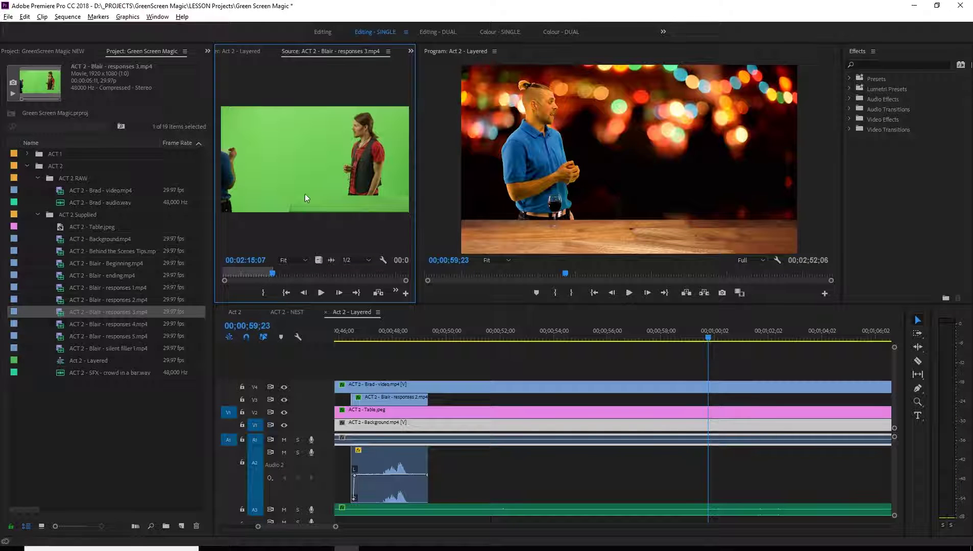
left_click_drag(305, 198, 669, 398)
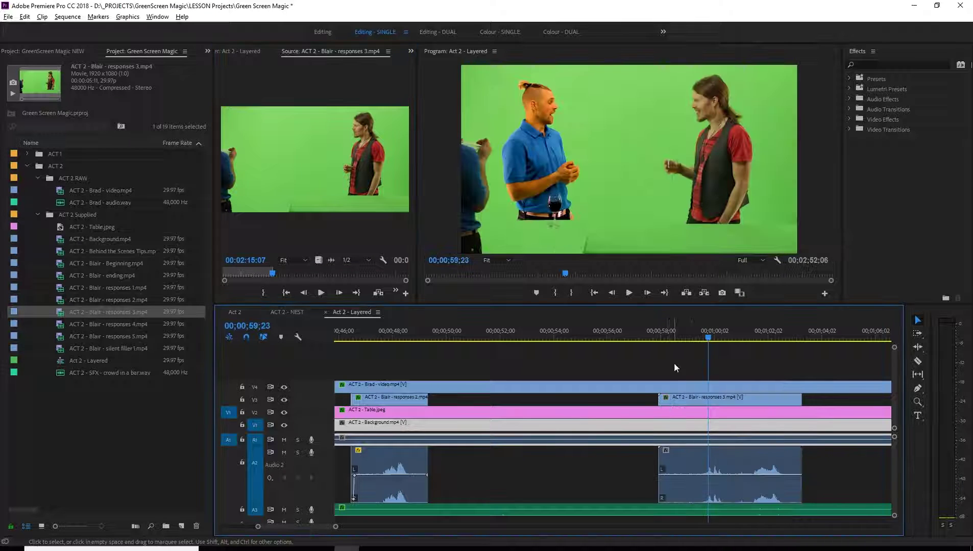
left_click(679, 337)
key("space")
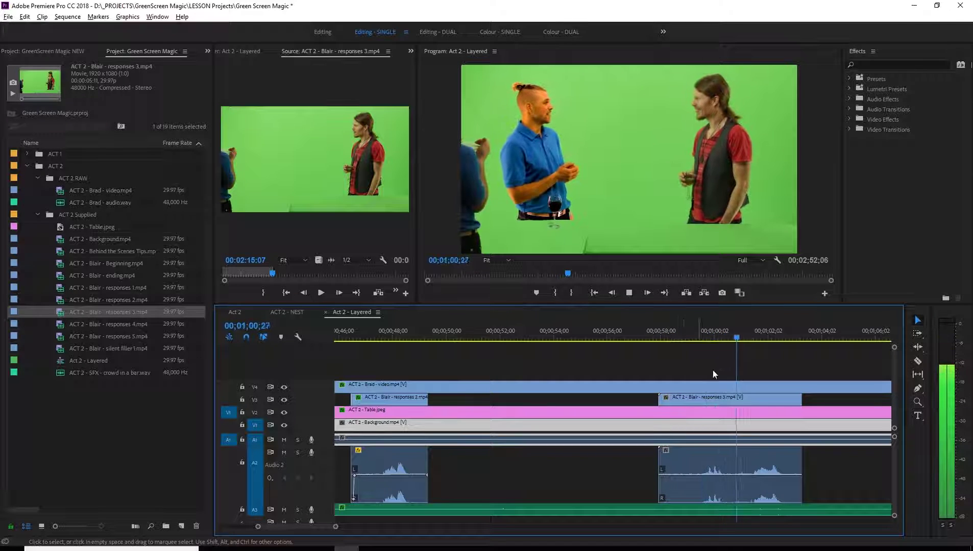
key("space")
Reposition the responses 3 clip about 16 frames later on V3 and preview the timing
left_click_drag(735, 407, 742, 402)
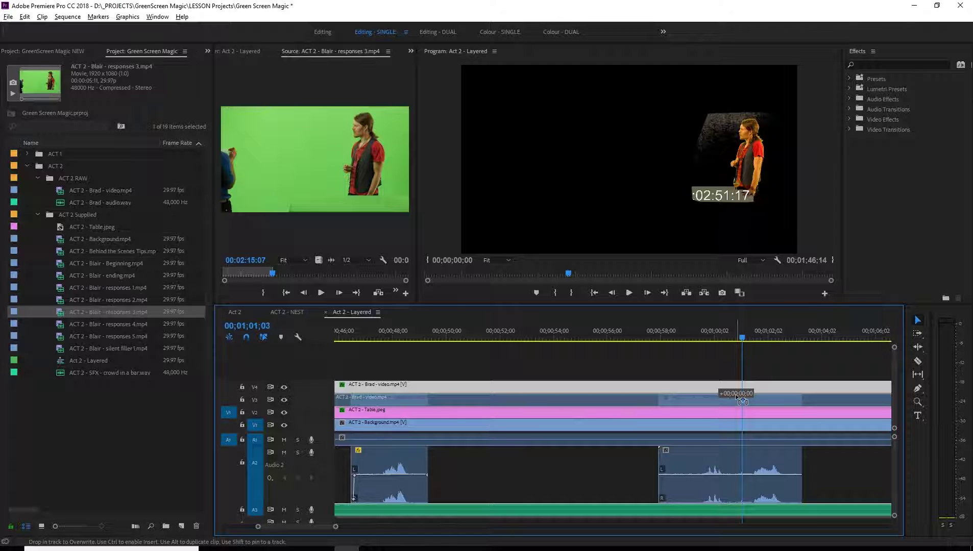
left_click_drag(743, 401, 733, 403)
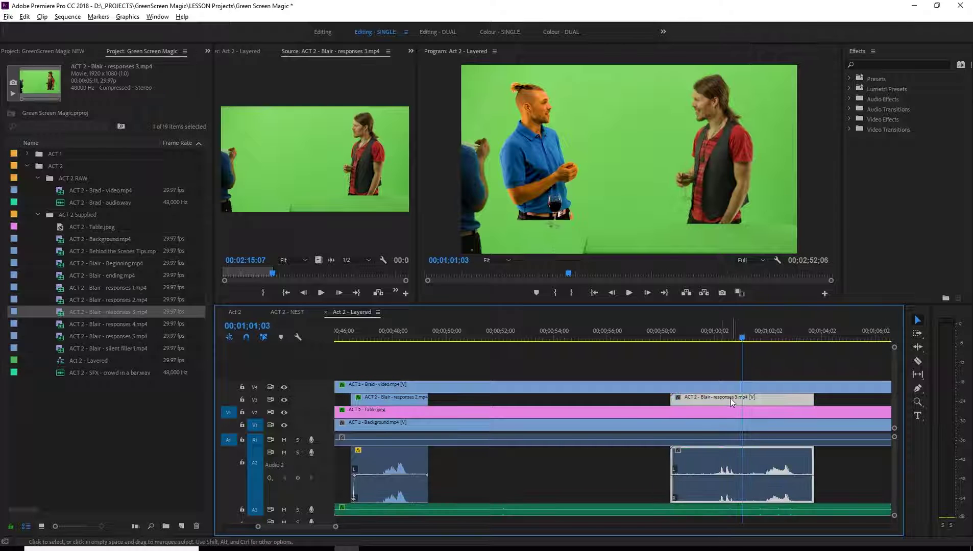
left_click(695, 337)
key("space")
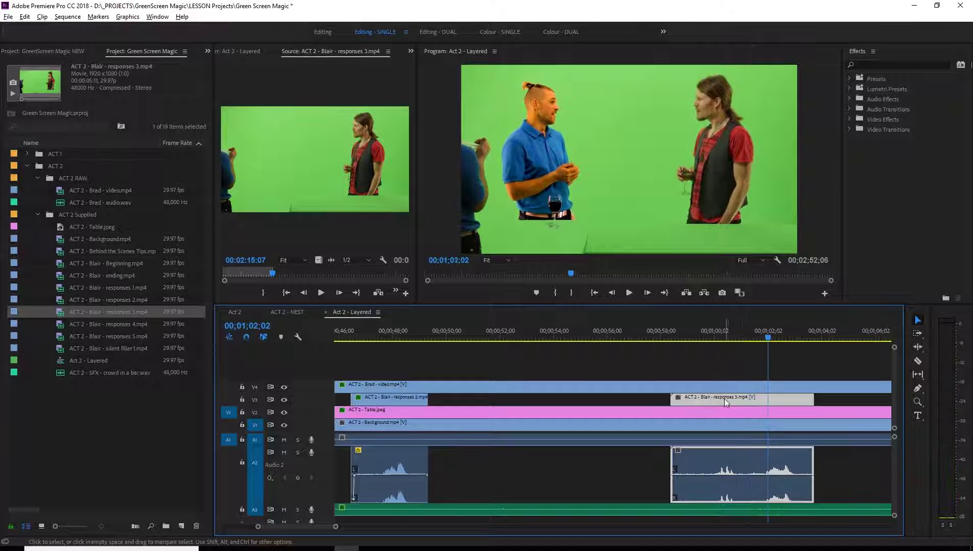
left_click_drag(725, 400, 763, 403)
left_click(709, 332)
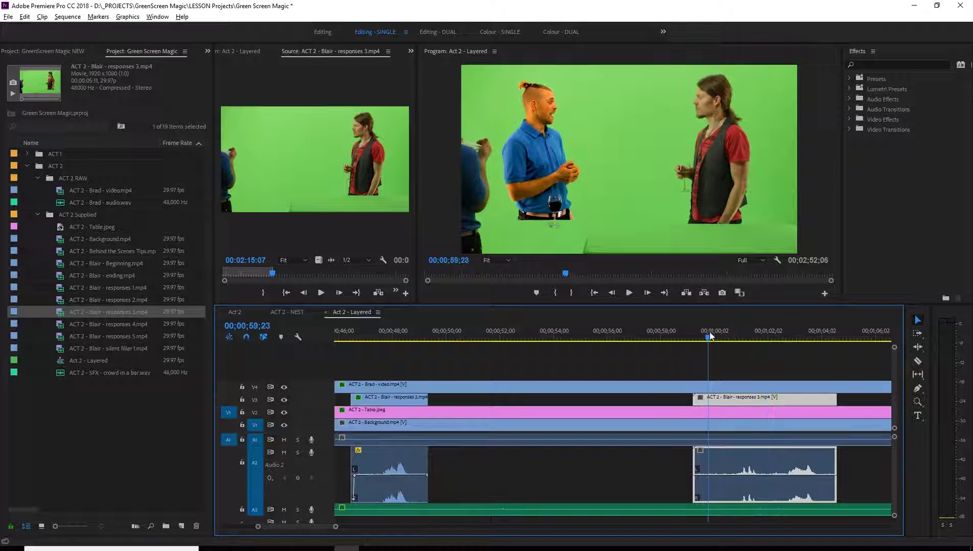
key("space")
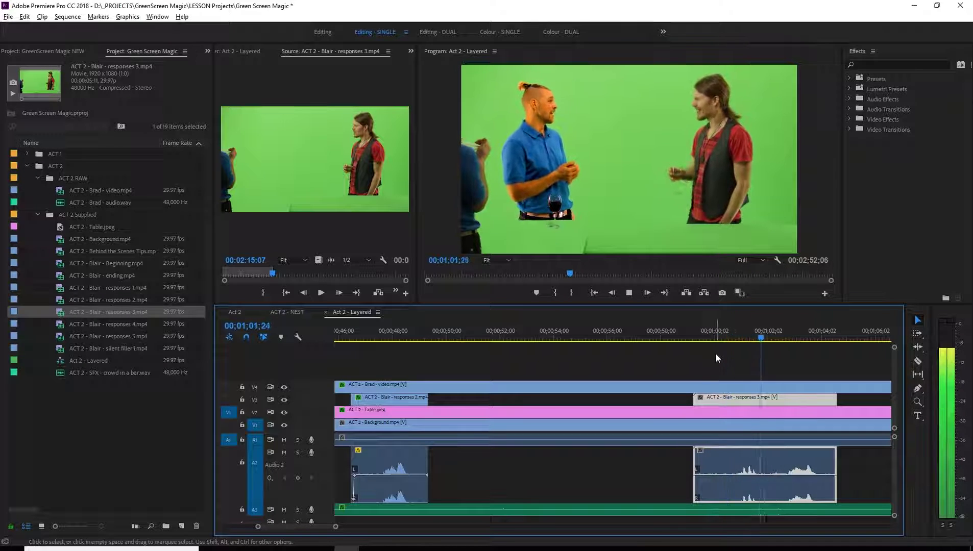
key("space")
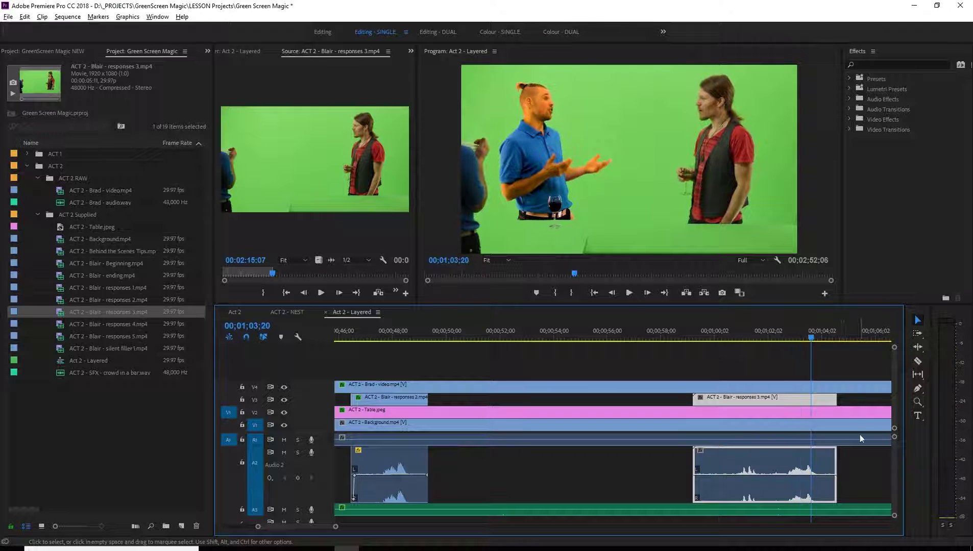
Trim the end of the Blair responses 3 clip shorter and play back the trimmed section
left_click_drag(826, 401, 779, 405)
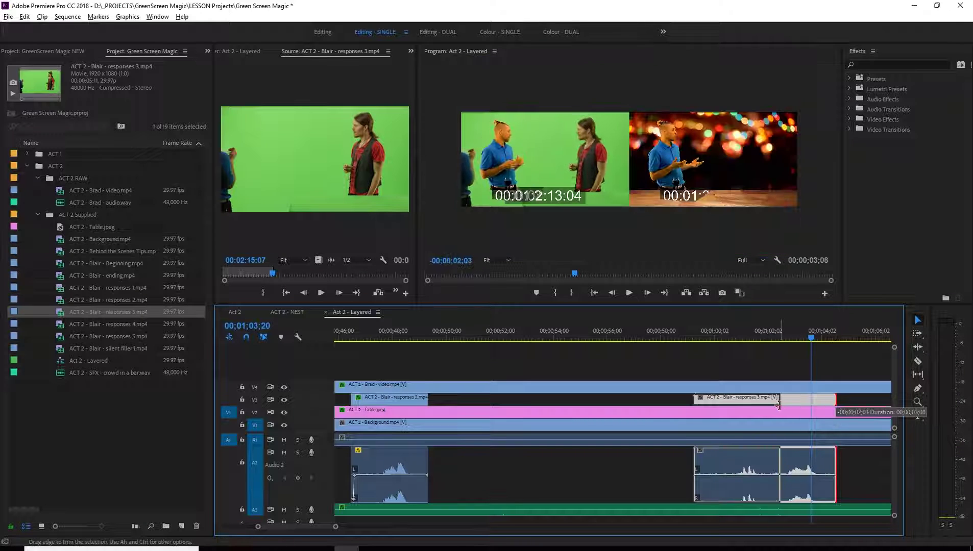
left_click(776, 332)
key("space")
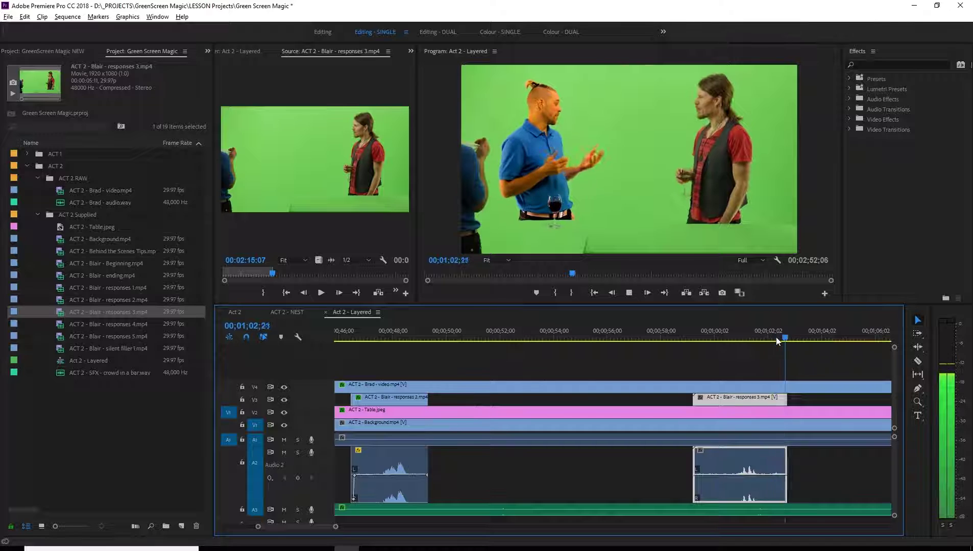
key("d")
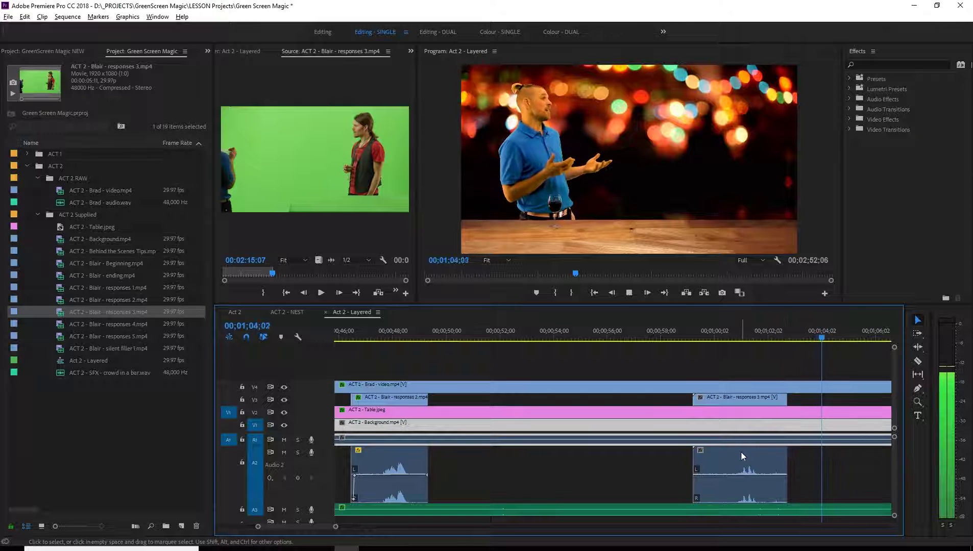
key("space")
scroll(698, 462, "down", 3)
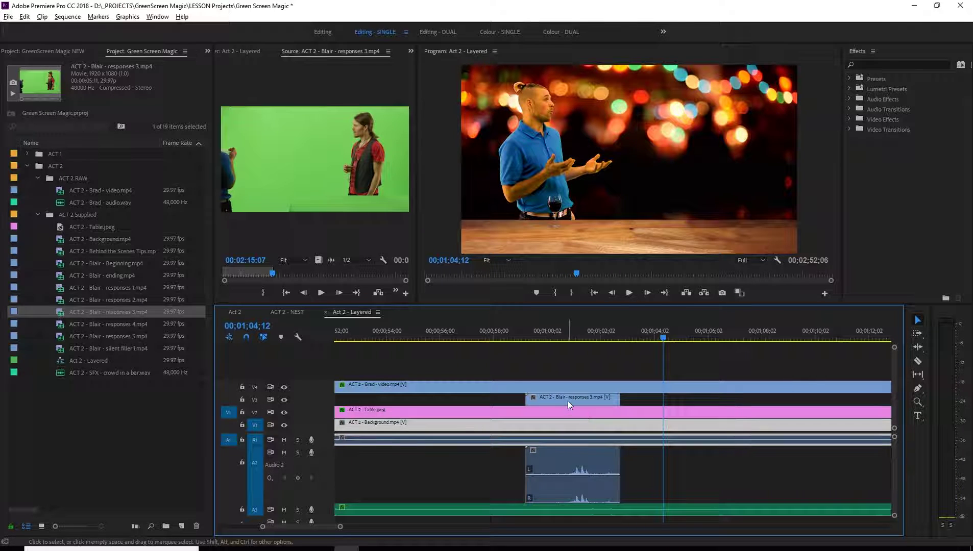
key("space")
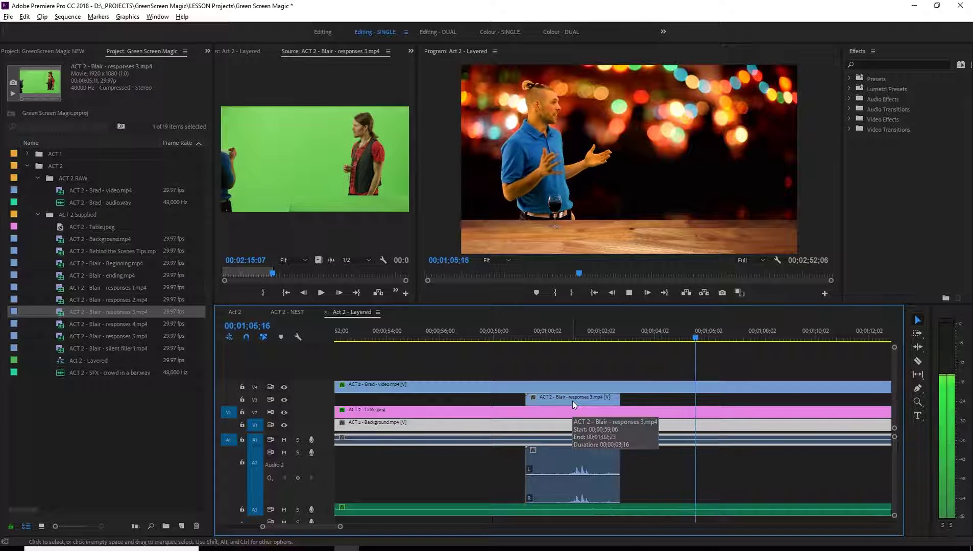
Move the responses 3 clip later on V3, to roughly 01;04–01;07, and play it back
left_click_drag(557, 398, 690, 398)
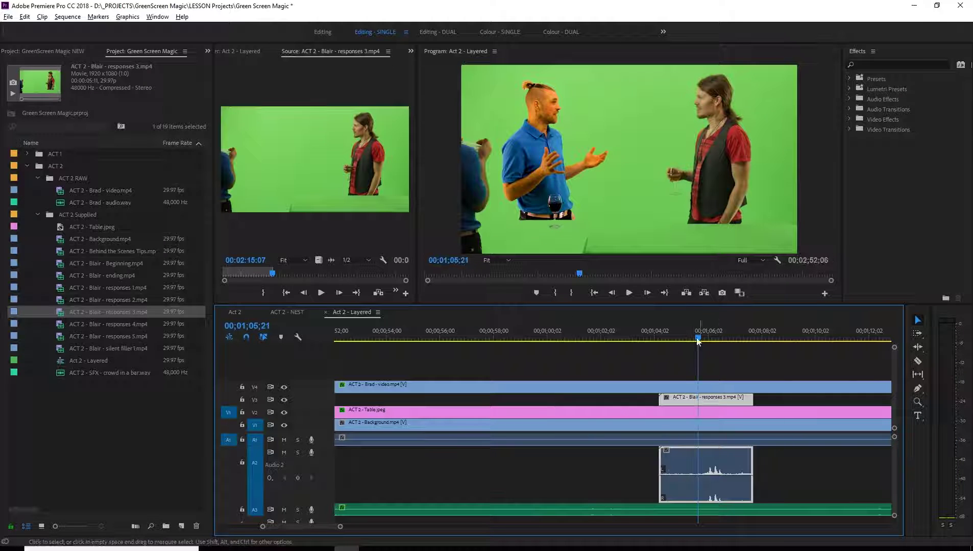
left_click_drag(698, 339, 676, 339)
key("space")
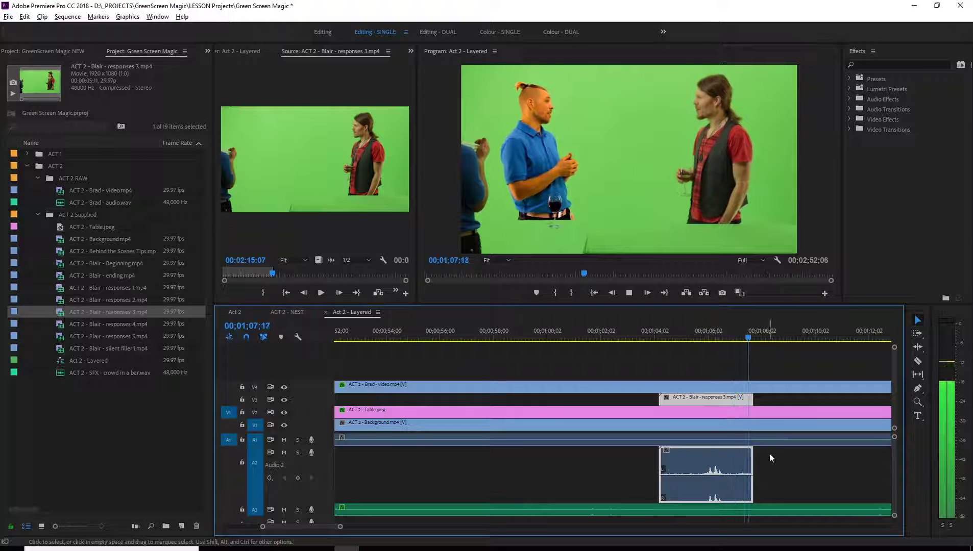
key("space")
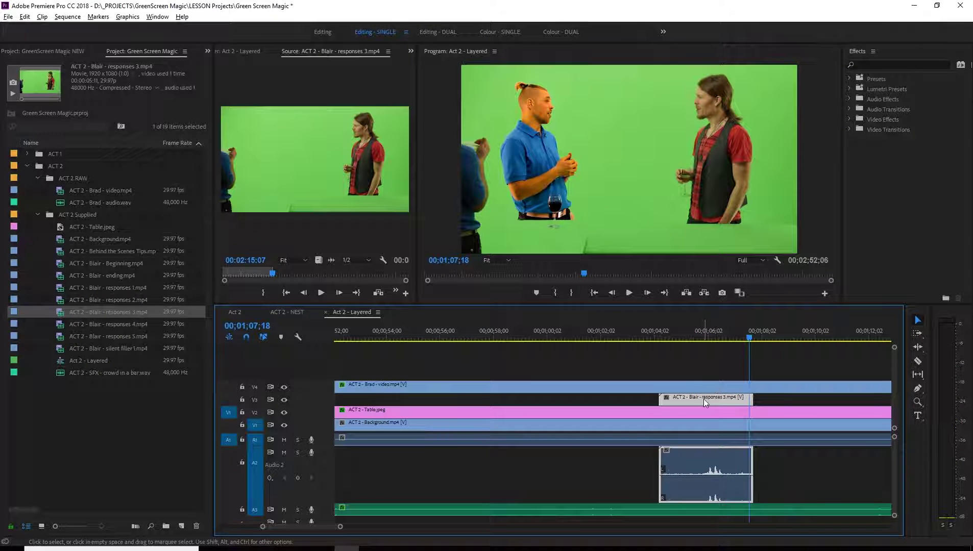
Paste the copied Ultra Key, Crop and Lumetri Color attributes onto the responses 3 clip
key("ctrl+alt+v")
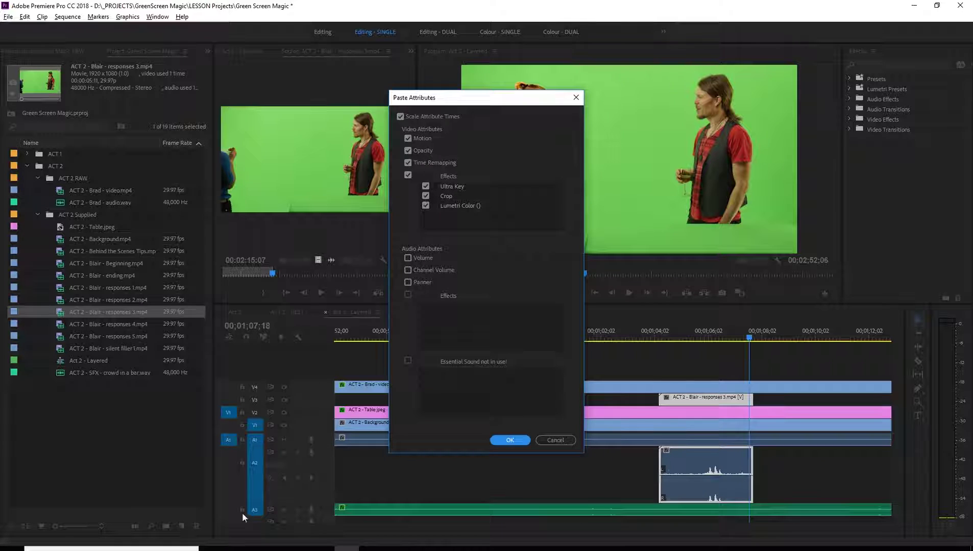
left_click(501, 442)
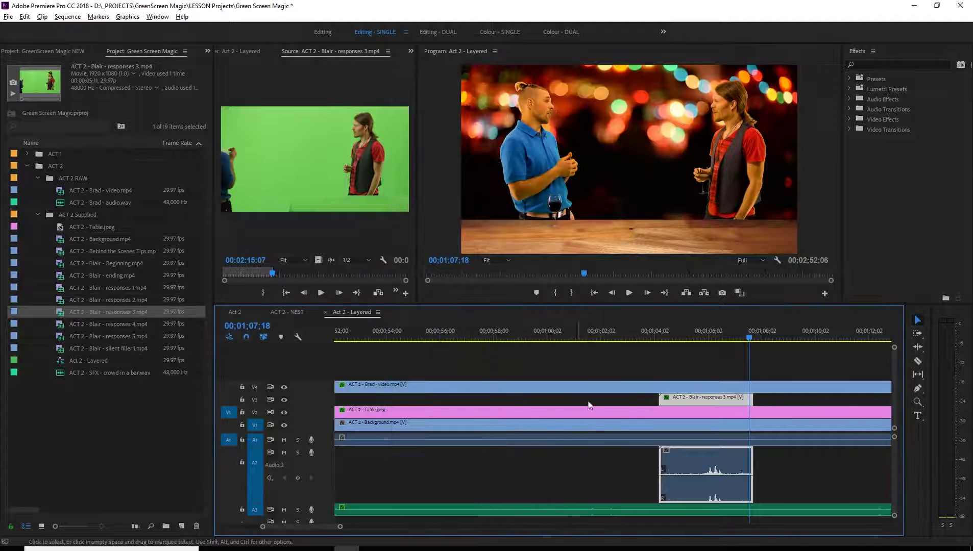
left_click(672, 337)
key("space")
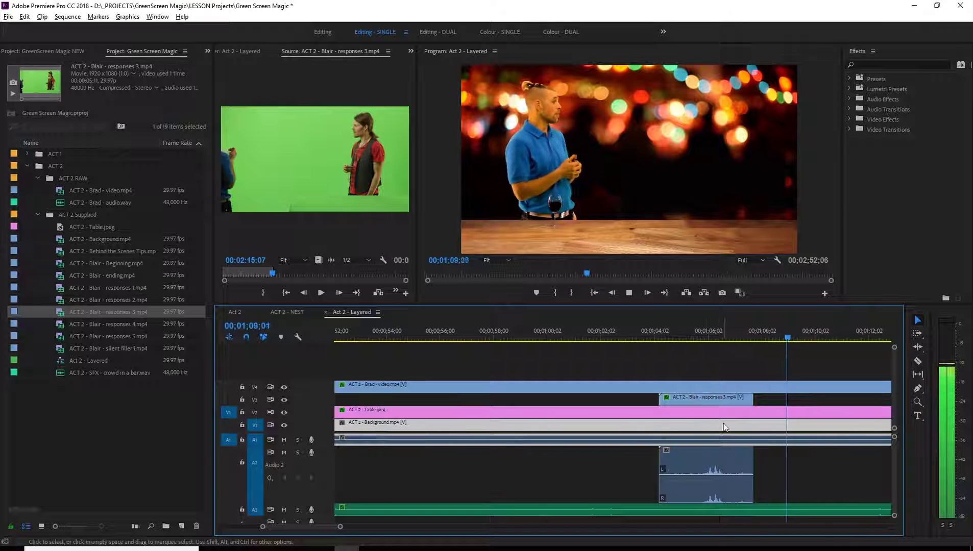
key("space")
scroll(767, 402, "down", 3)
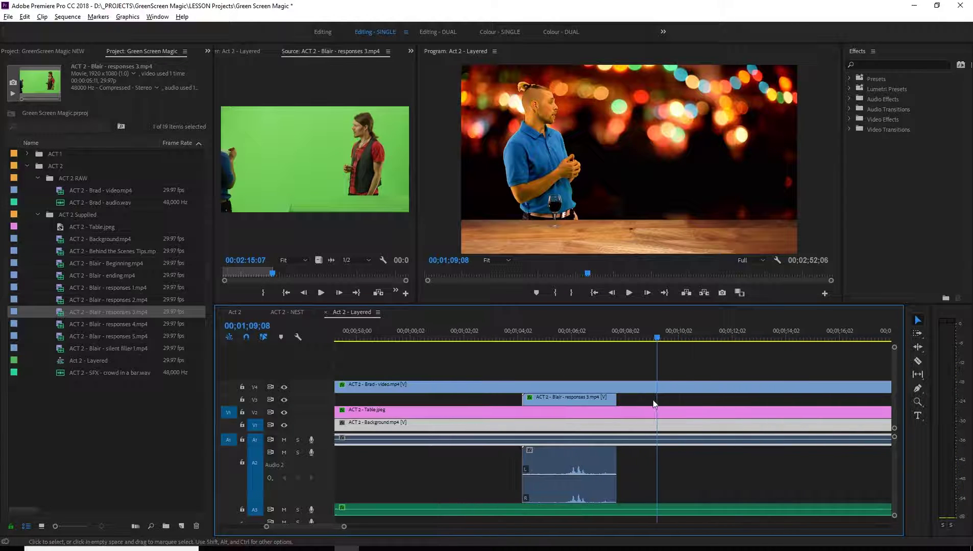
key("space")
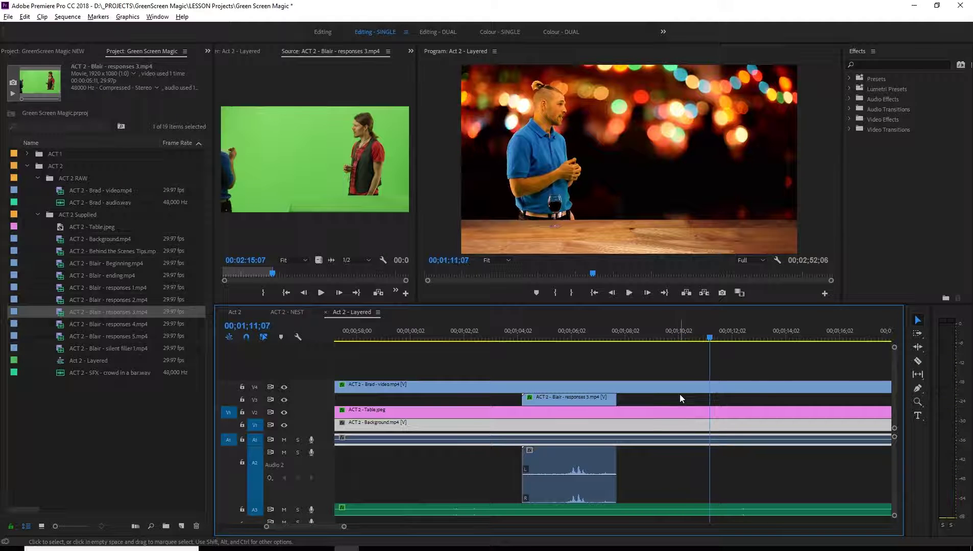
key("space")
scroll(681, 401, "down", 2)
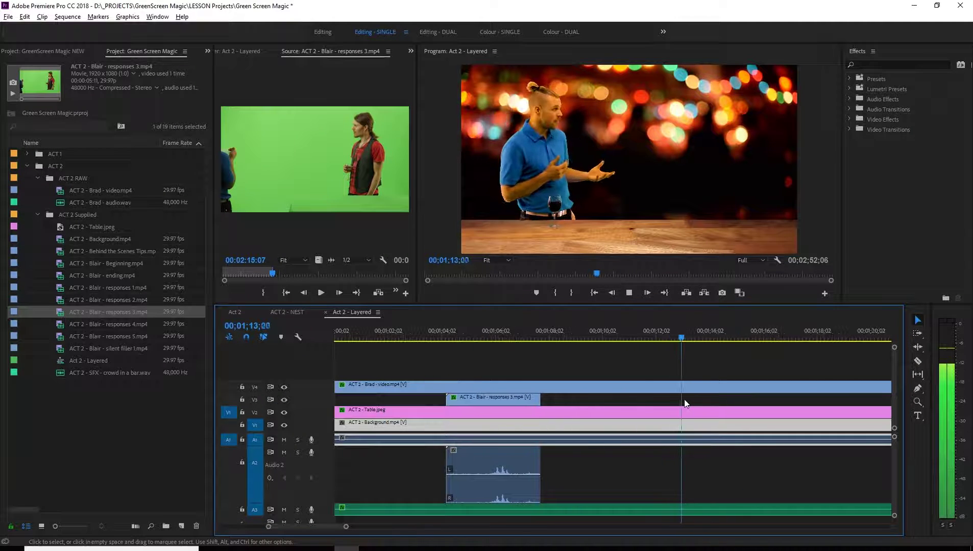
scroll(685, 403, "down", 2)
scroll(684, 404, "down", 1)
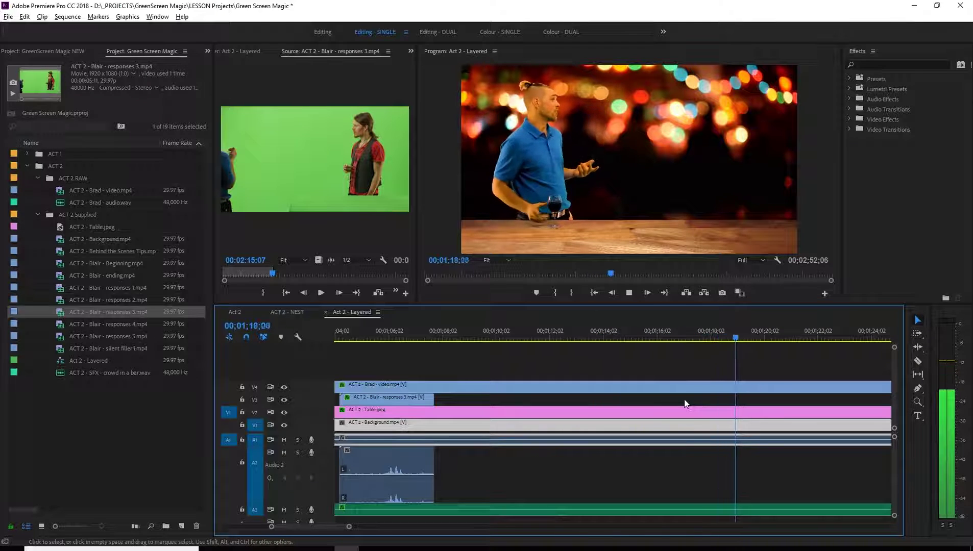
Stop playback and review the current source footage from a few different points
key("space")
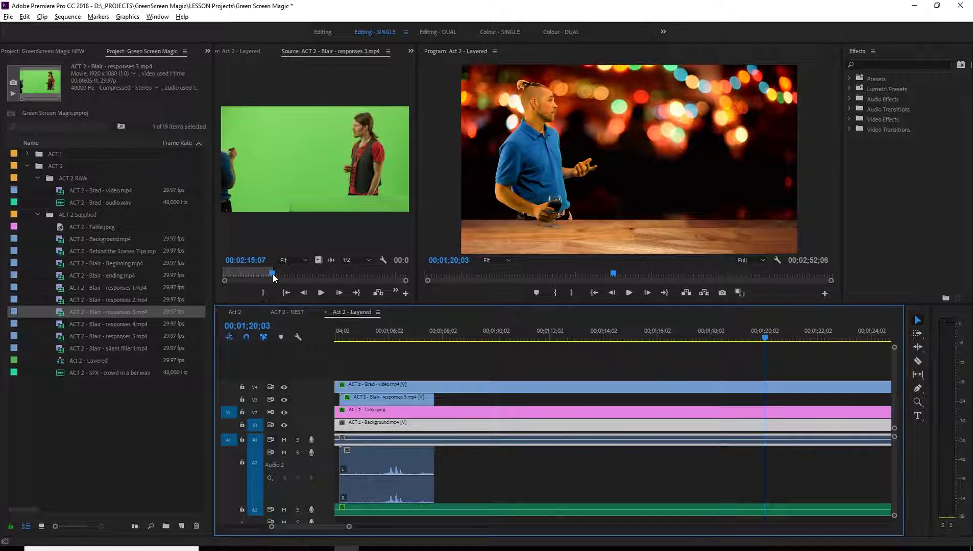
left_click(273, 277)
key("space")
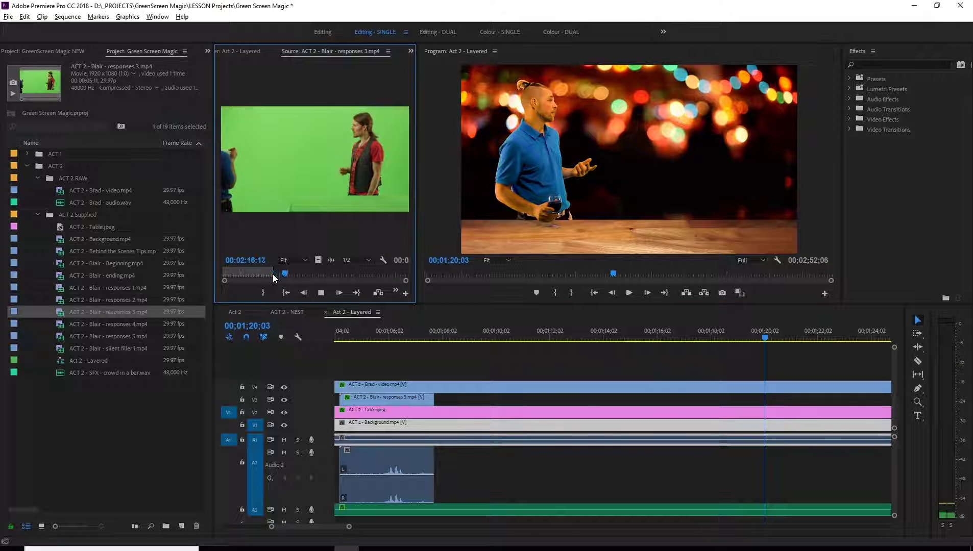
left_click(258, 274)
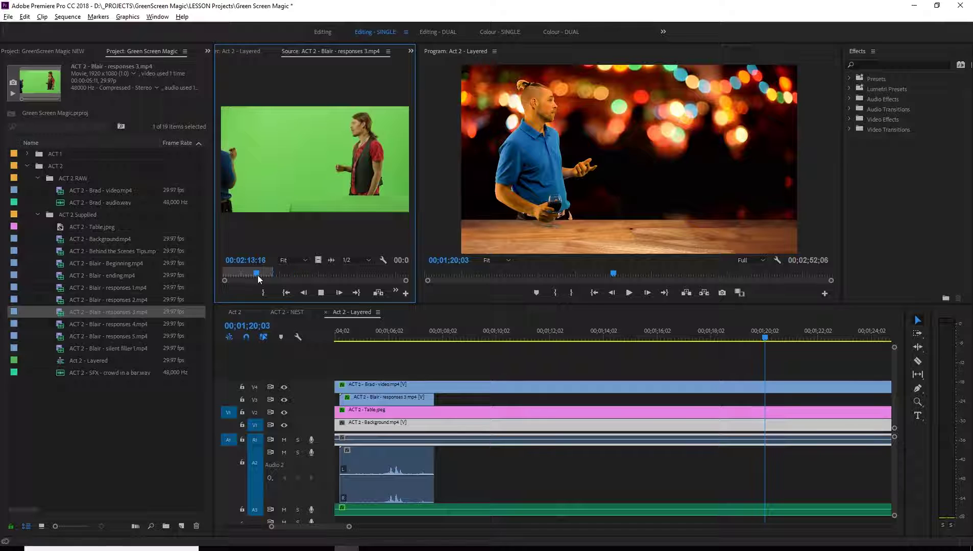
left_click(247, 273)
key("space")
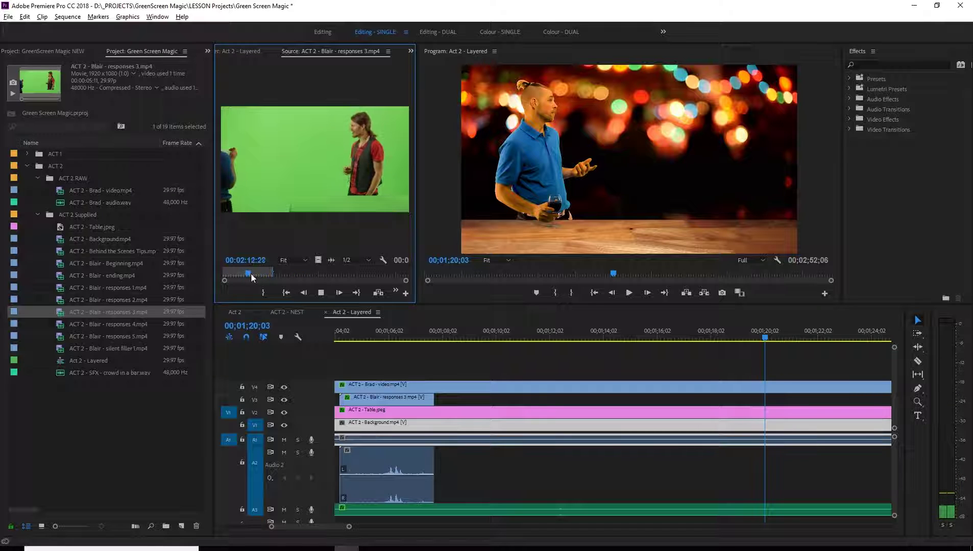
key("space")
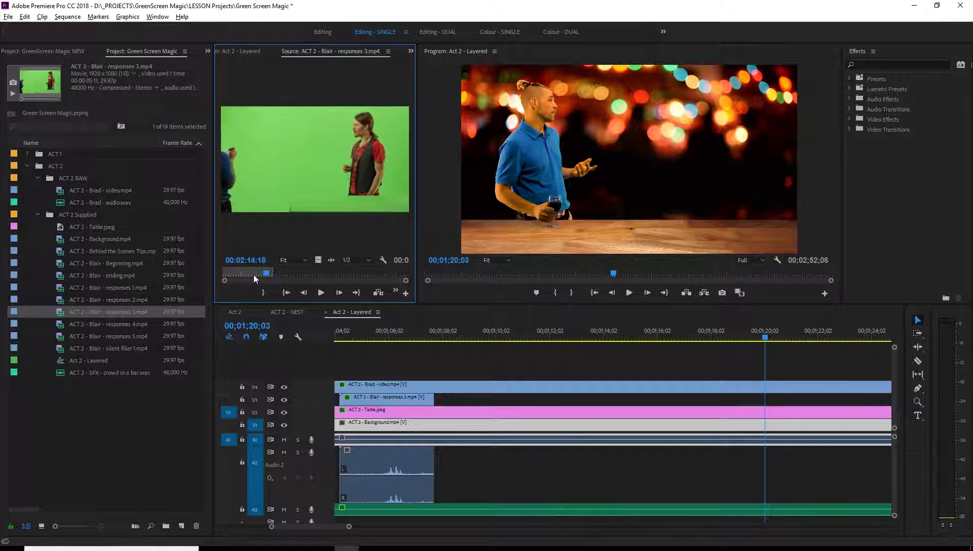
Load ACT 2 - Blair - responses 2.mp4 and play through its footage, then undo the last change
double_click(124, 300)
left_click(270, 274)
key("space")
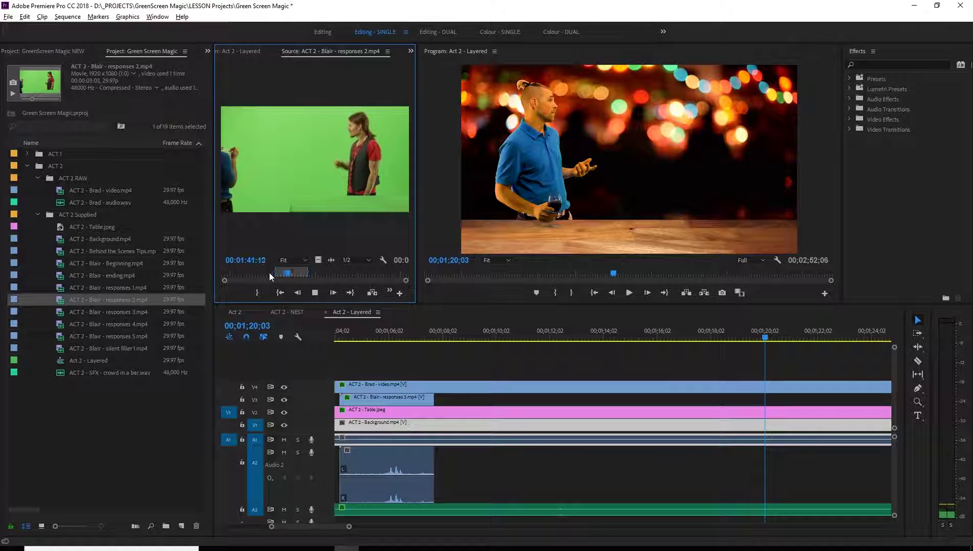
left_click(238, 275)
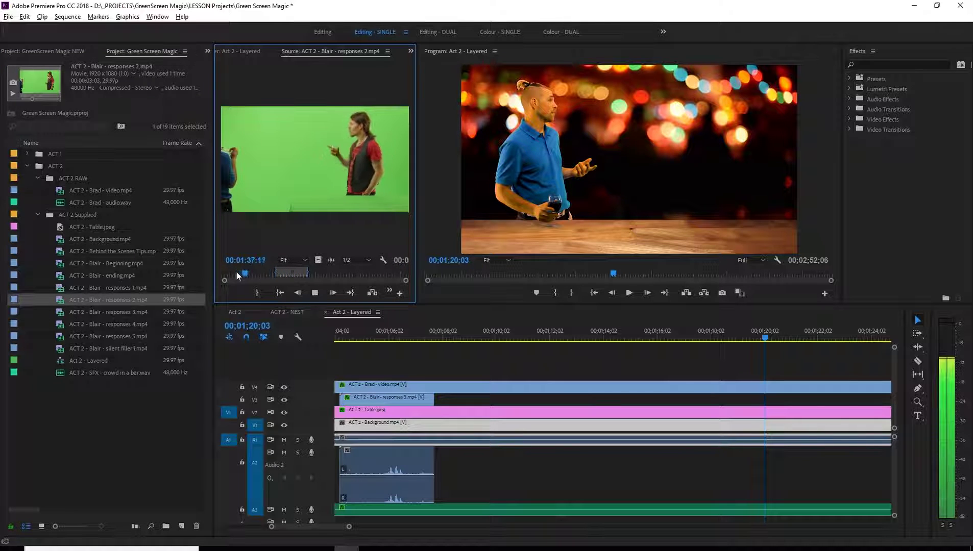
left_click(334, 274)
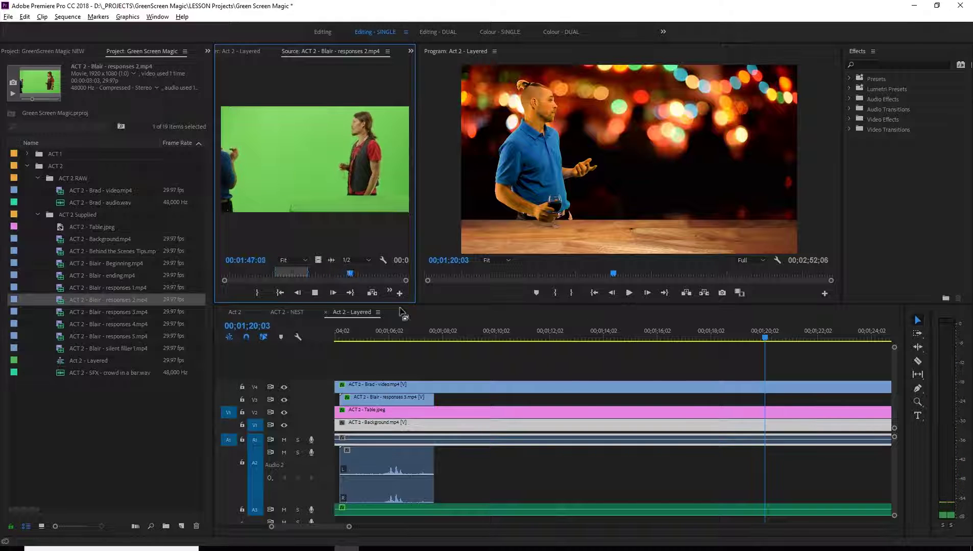
key("space")
key("ctrl+z")
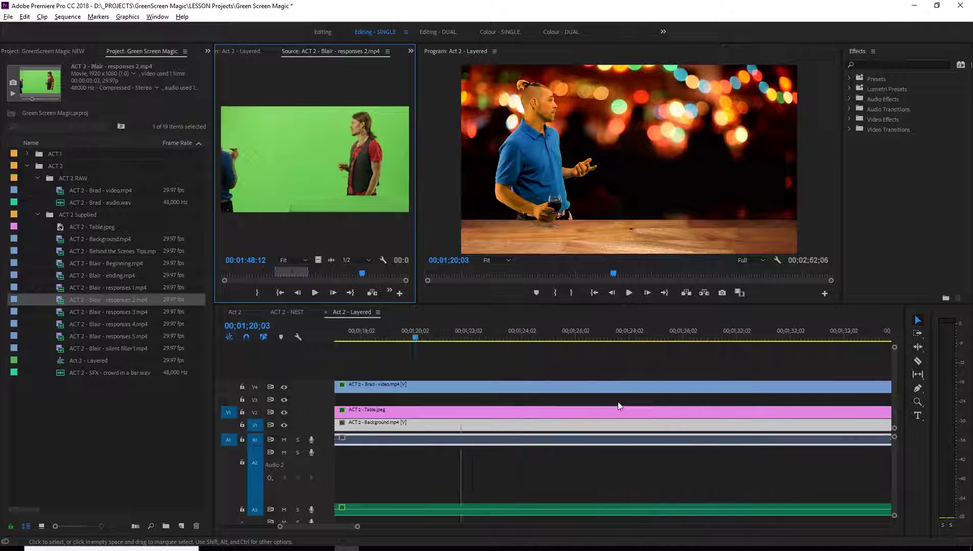
Redo the last edit and review playback from the lone Blair clip near the sequence end
scroll(618, 406, "down", 2)
left_click(628, 400)
key("ctrl+shift+z")
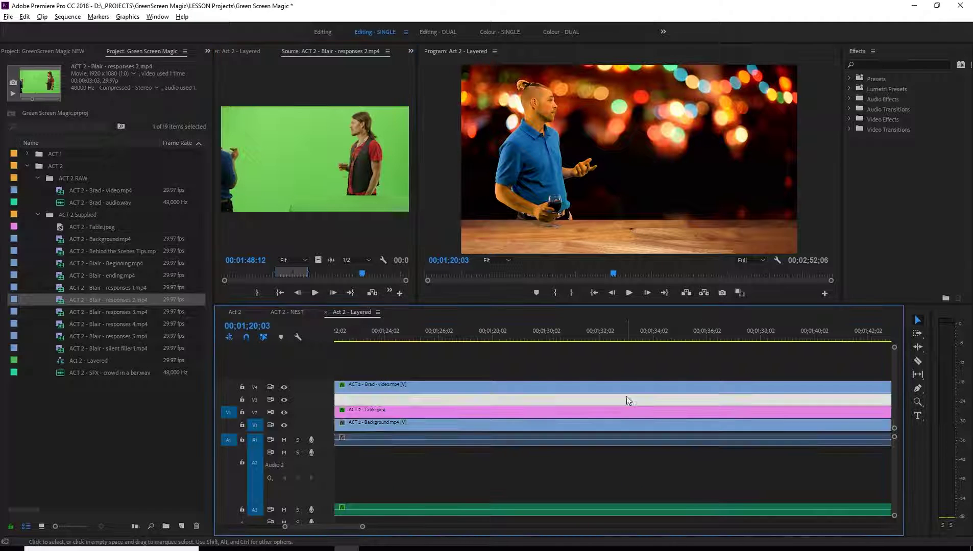
key("minus")
key("minus")
key("minus")
key("minus")
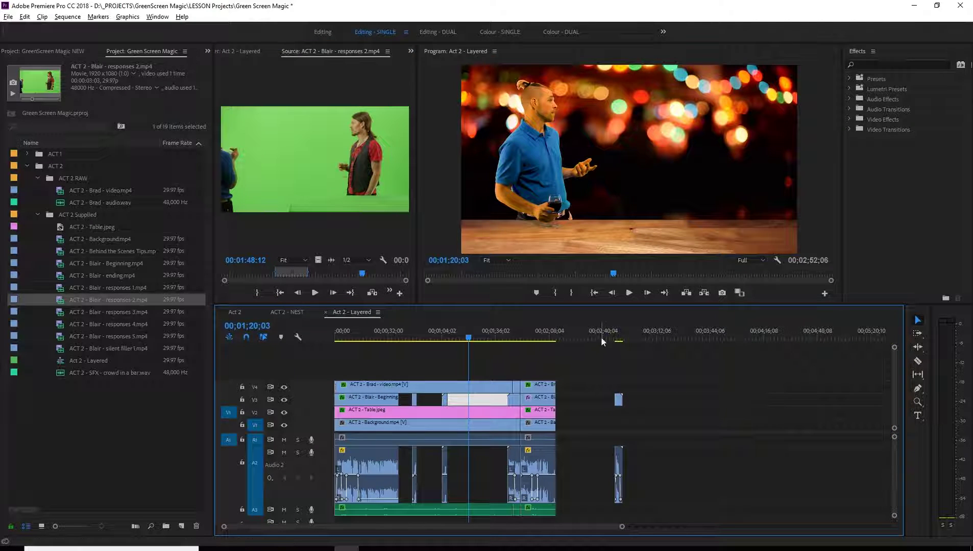
left_click(612, 338)
key("space")
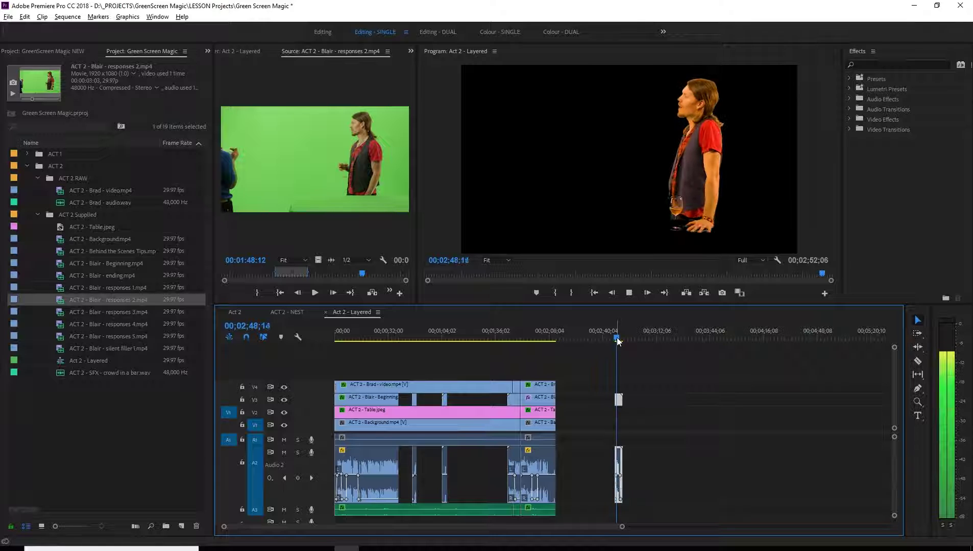
key("space")
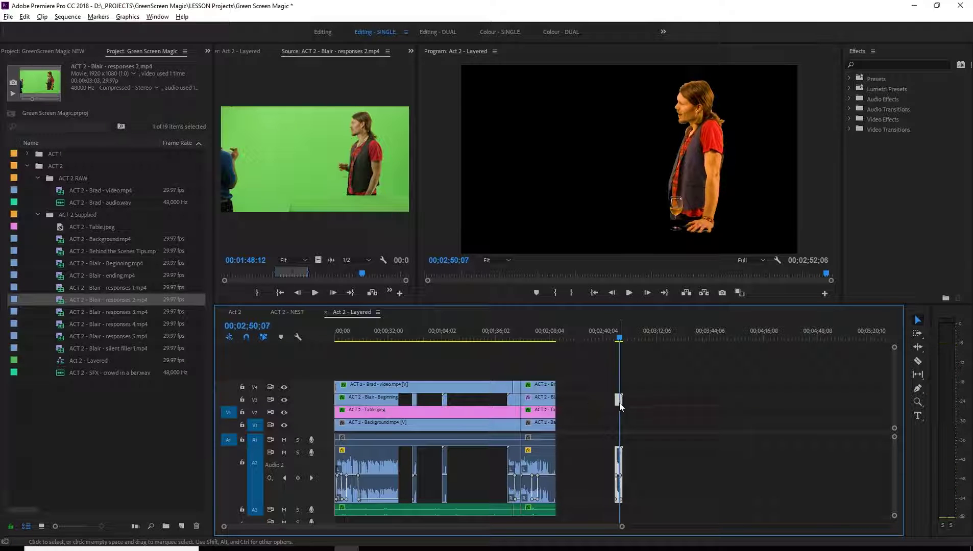
Slide the short Blair clip left into the gap and play back the actors' exchange
left_click_drag(619, 401, 473, 401)
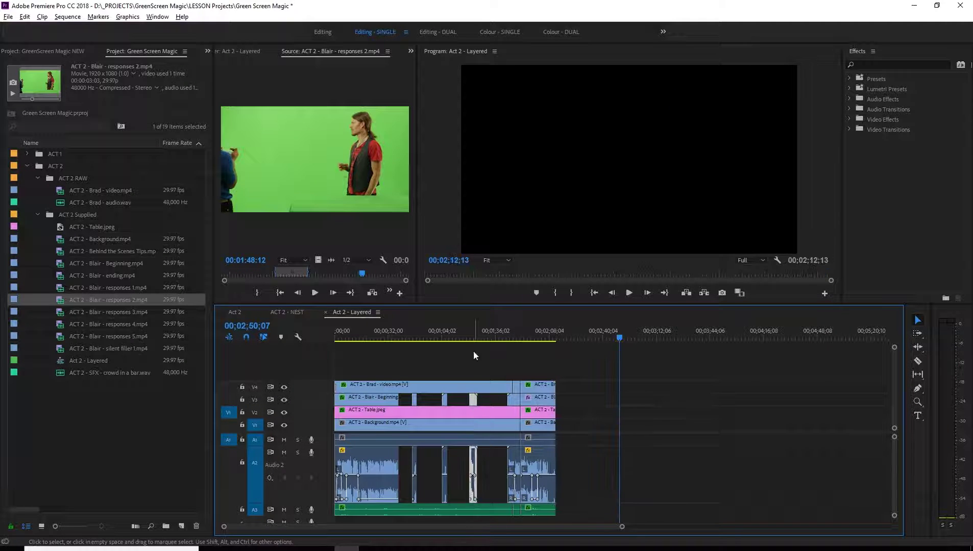
left_click(470, 339)
key("equal")
key("equal")
key("equal")
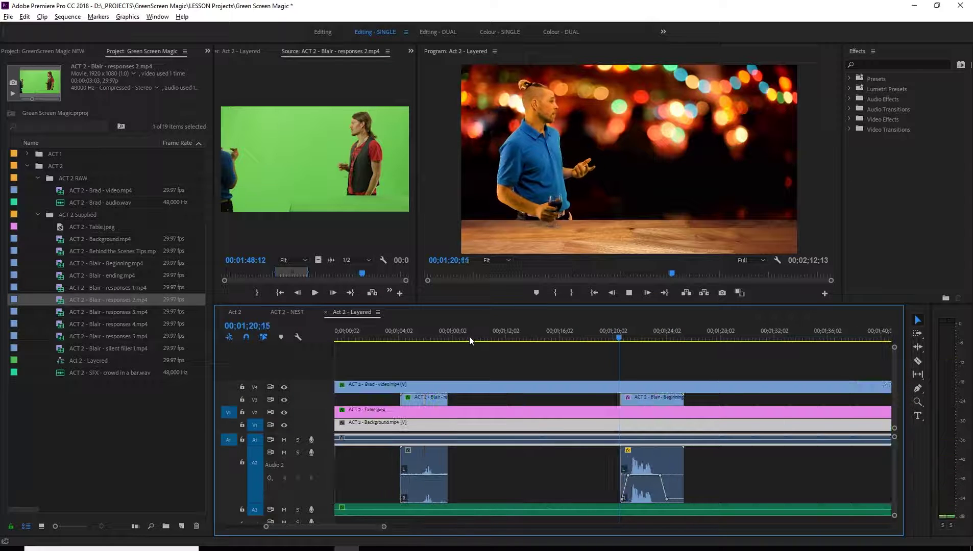
key("space")
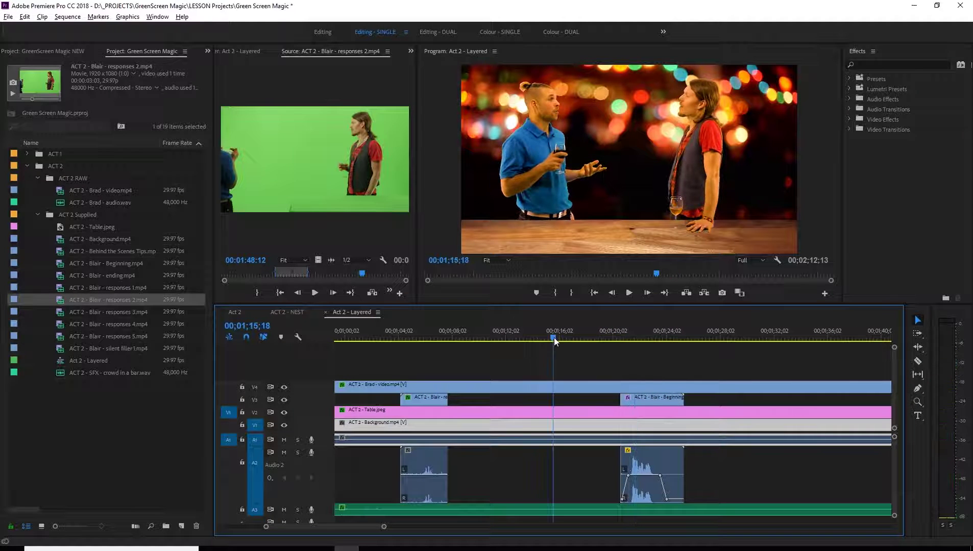
key("space")
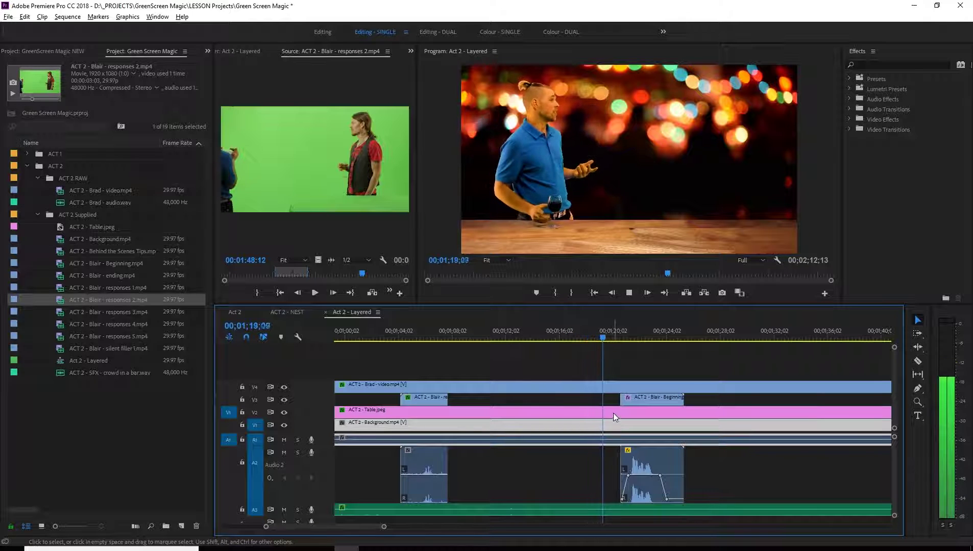
Shift the Blair - Beginning clip on V3 about a second earlier and review the timing
left_click_drag(638, 401, 624, 402)
key("space")
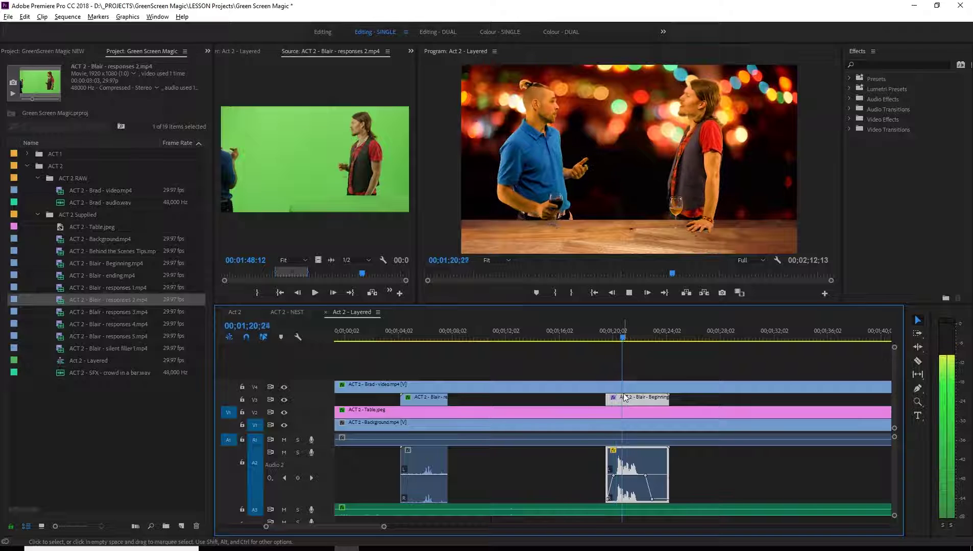
key("space")
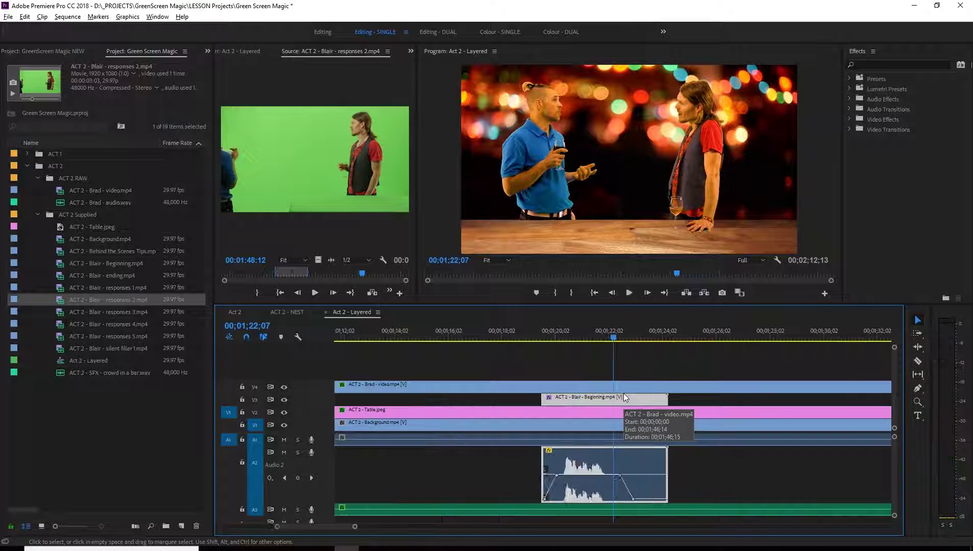
key("=")
left_click(479, 334)
key("space")
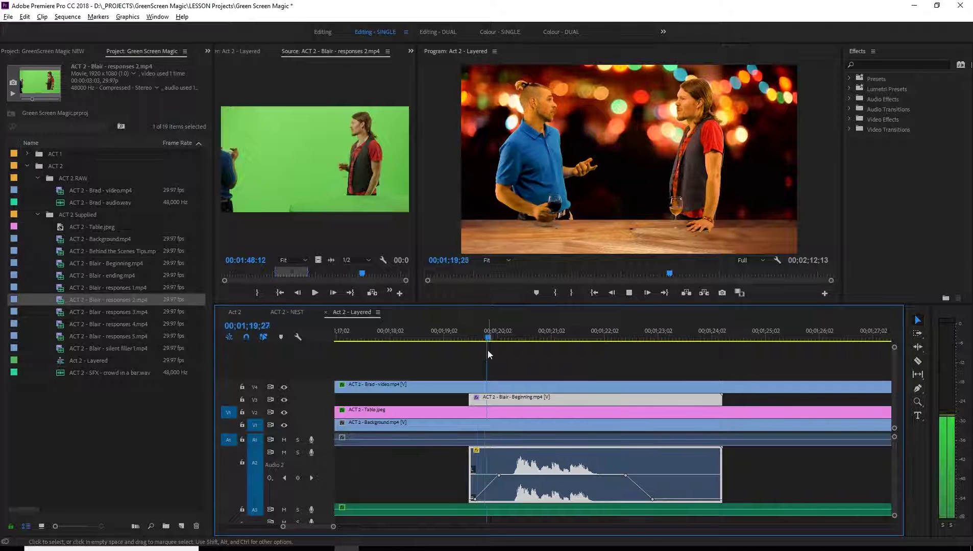
left_click(453, 337)
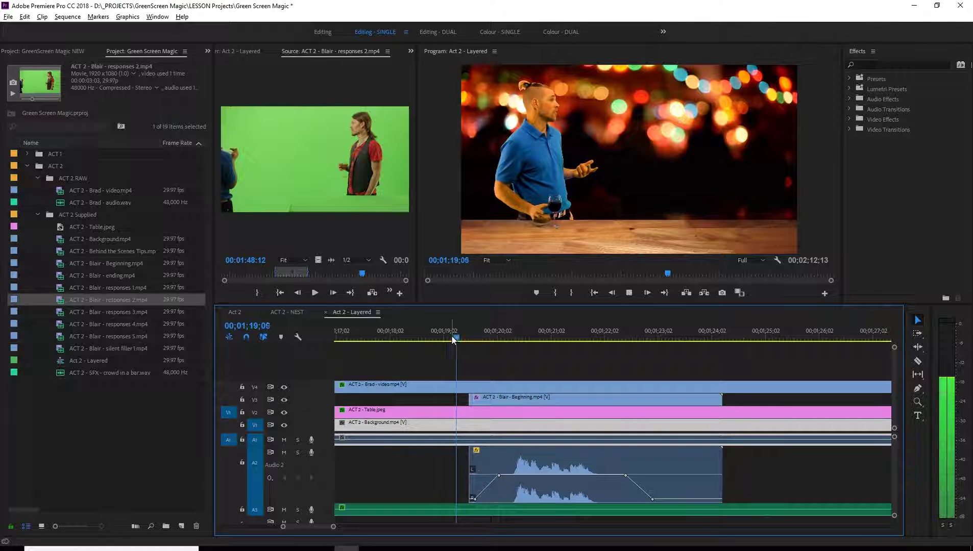
Nudge the Blair clip eight frames earlier and play the scene to check it
left_click_drag(536, 401, 509, 401)
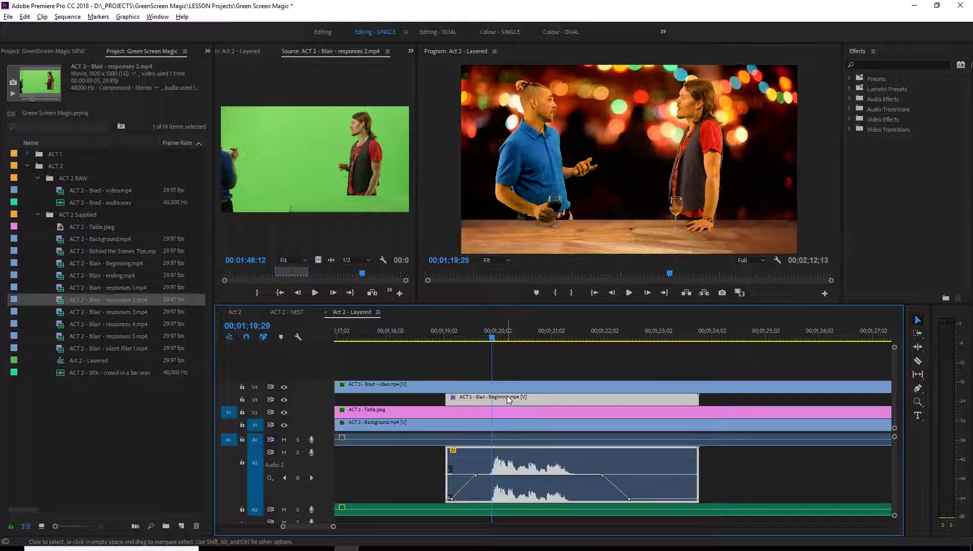
left_click(463, 337)
key("space")
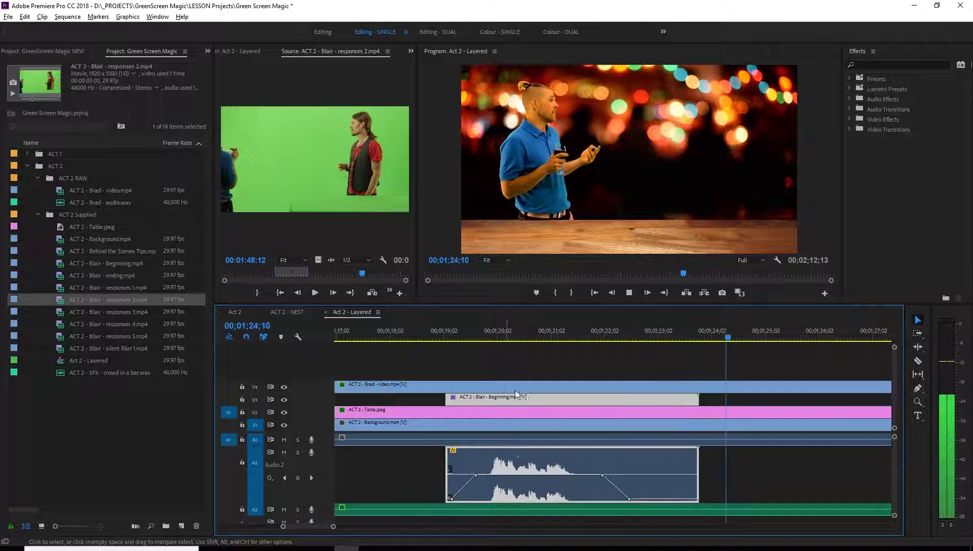
left_click(559, 418)
scroll(560, 413, "down", 2)
key("space")
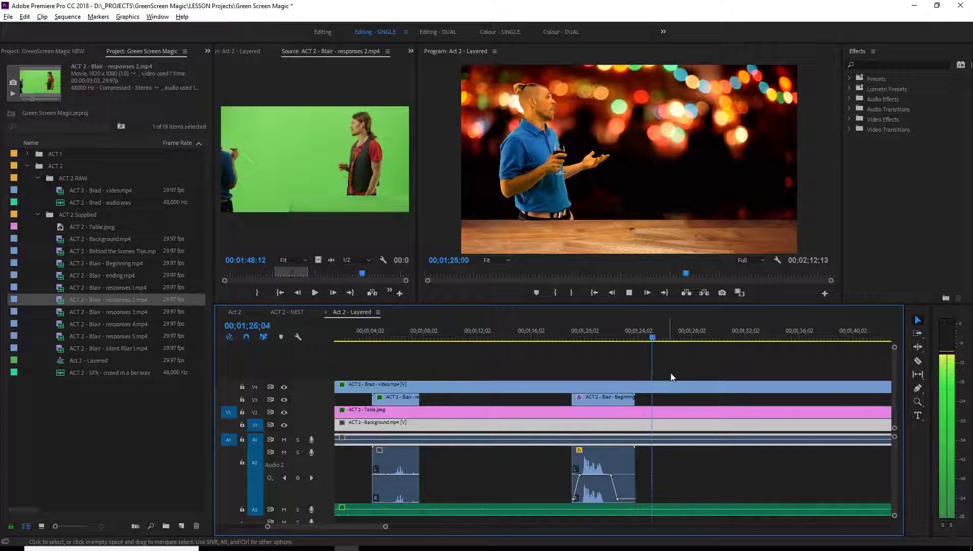
key("minus")
scroll(659, 370, "down", 2)
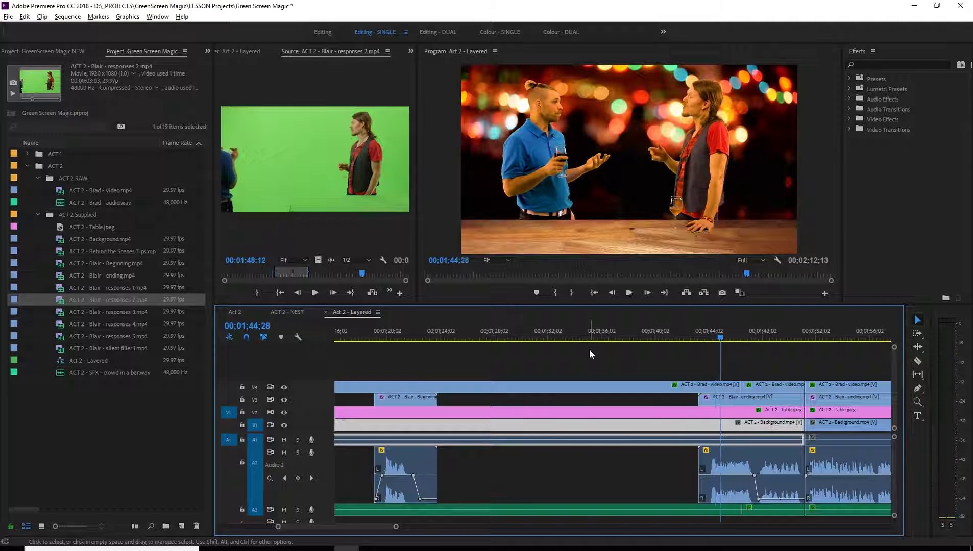
key("space")
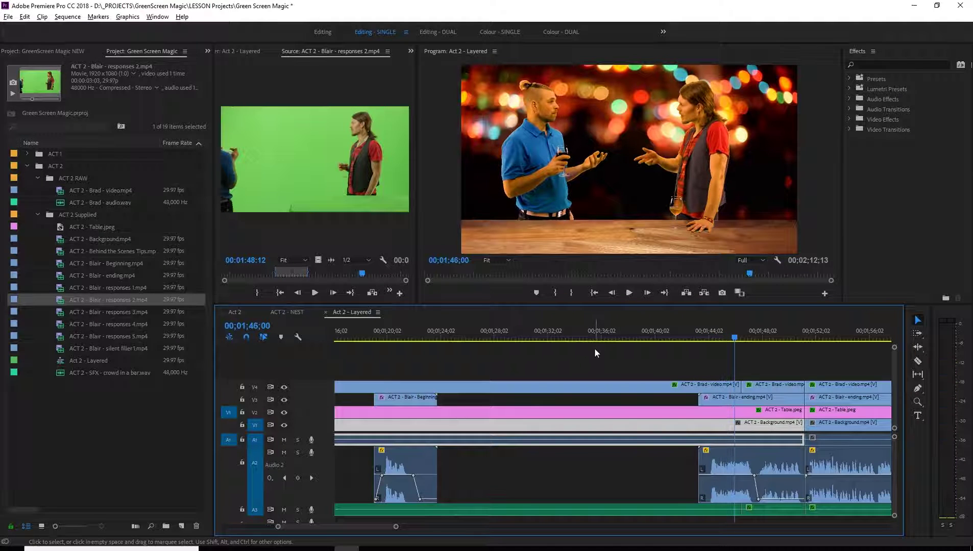
scroll(574, 358, "up", 2)
scroll(572, 362, "up", 2)
scroll(567, 365, "down", 4)
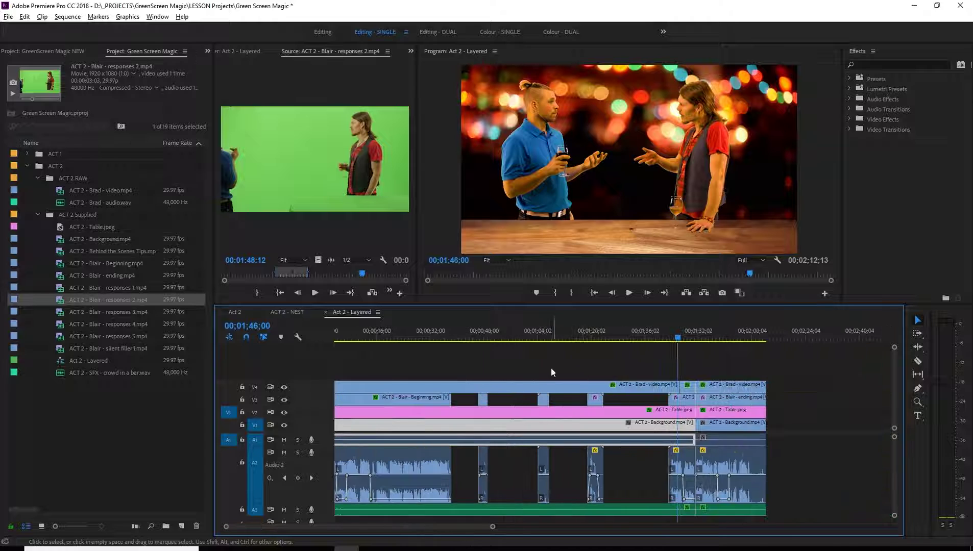
scroll(551, 368, "down", 1)
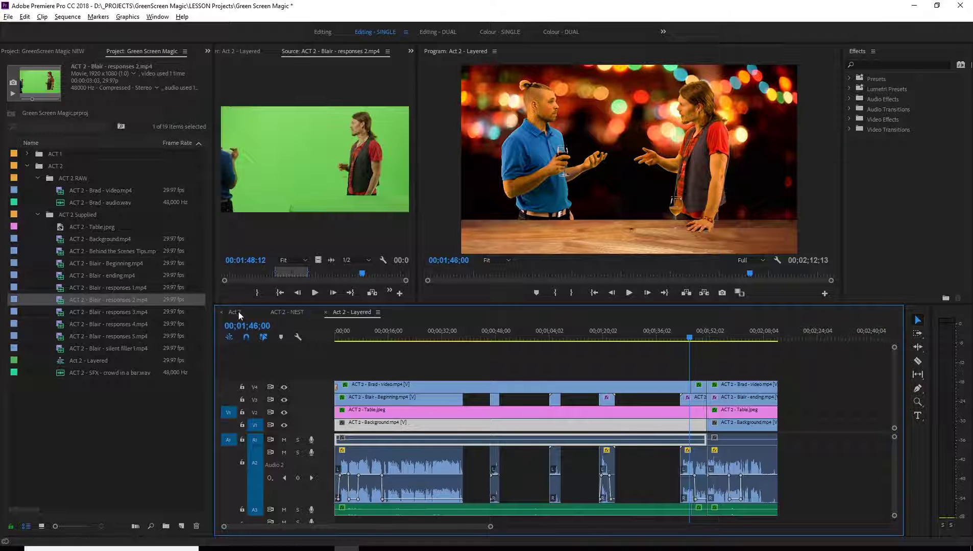
left_click(295, 312)
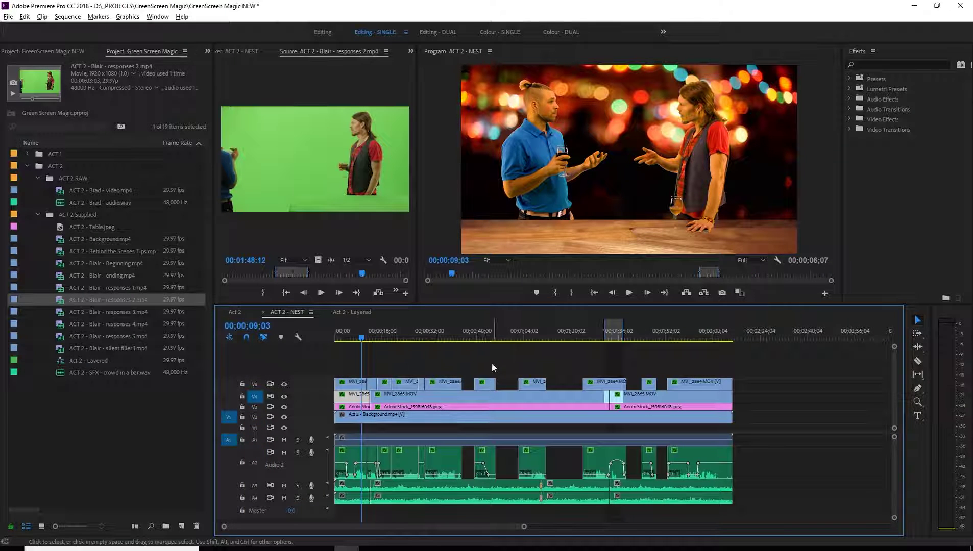
left_click_drag(472, 338, 471, 345)
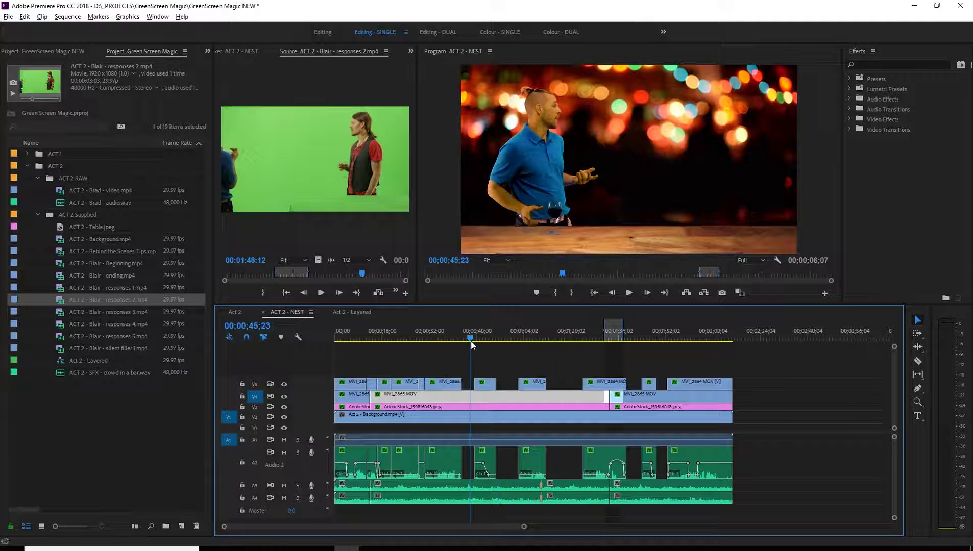
left_click(353, 311)
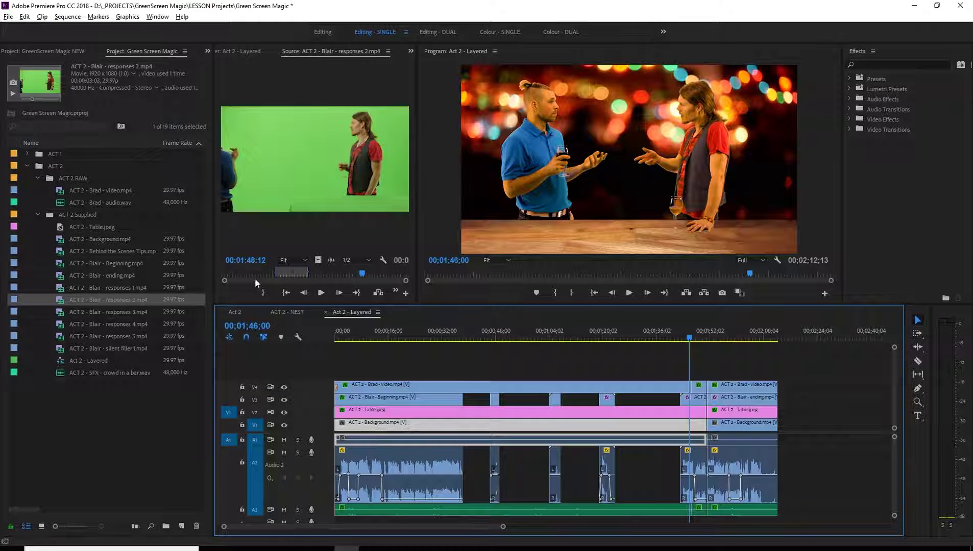
left_click(124, 325)
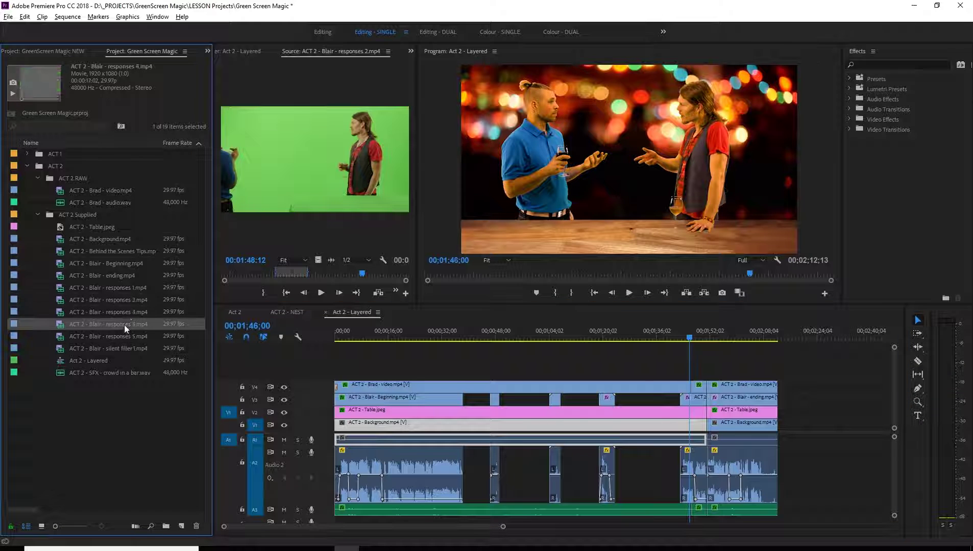
left_click(128, 310)
left_click(125, 299)
left_click(122, 289)
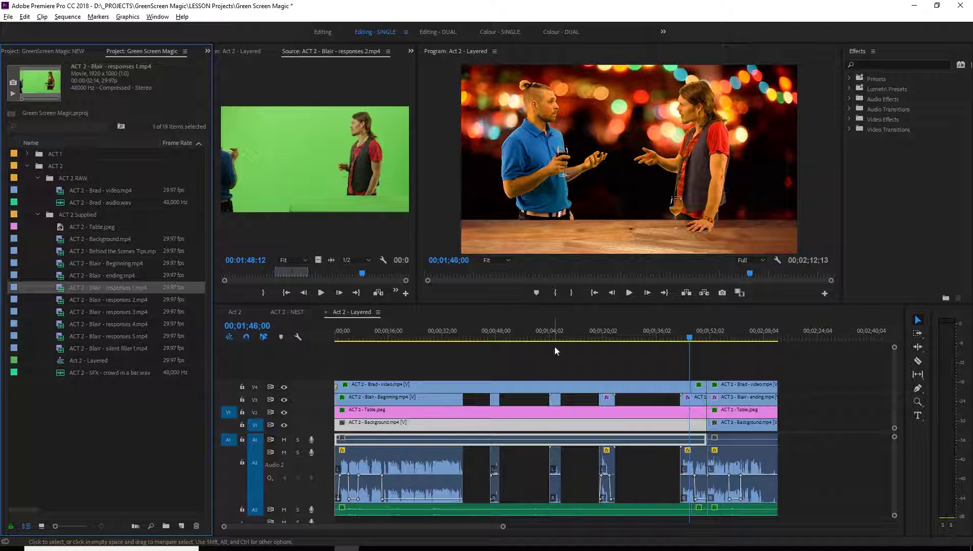
mouse_move(530, 339)
left_mouse_down()
mouse_move(717, 341)
mouse_move(575, 346)
left_mouse_up()
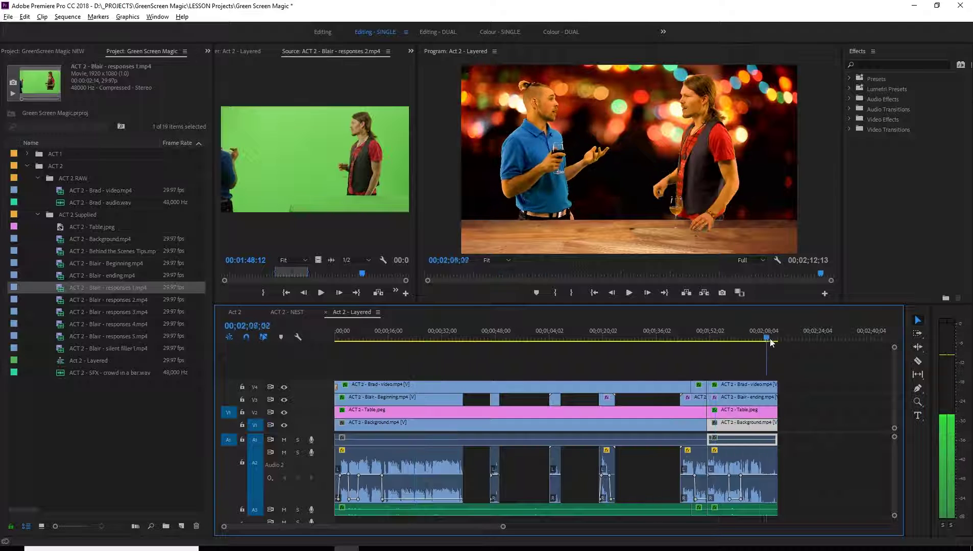
key("space")
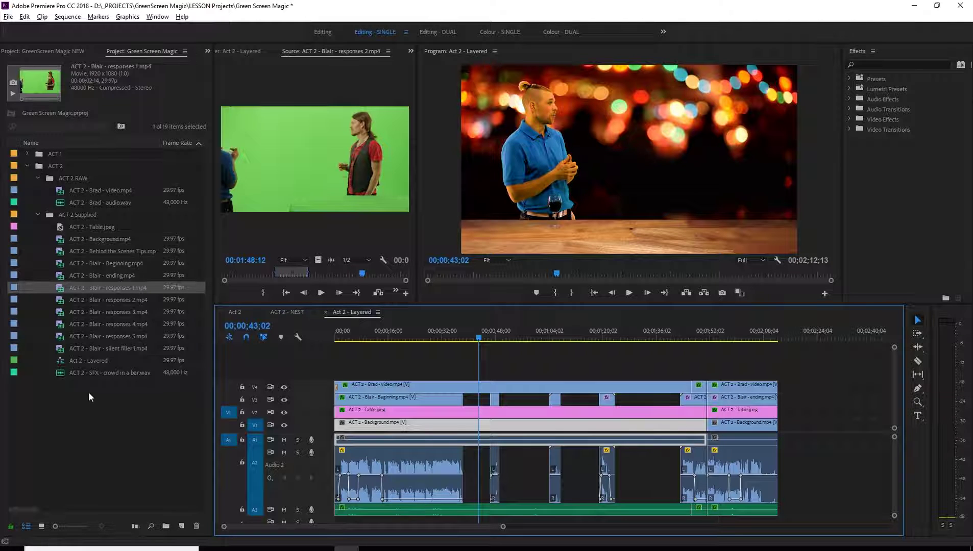
left_click(81, 360)
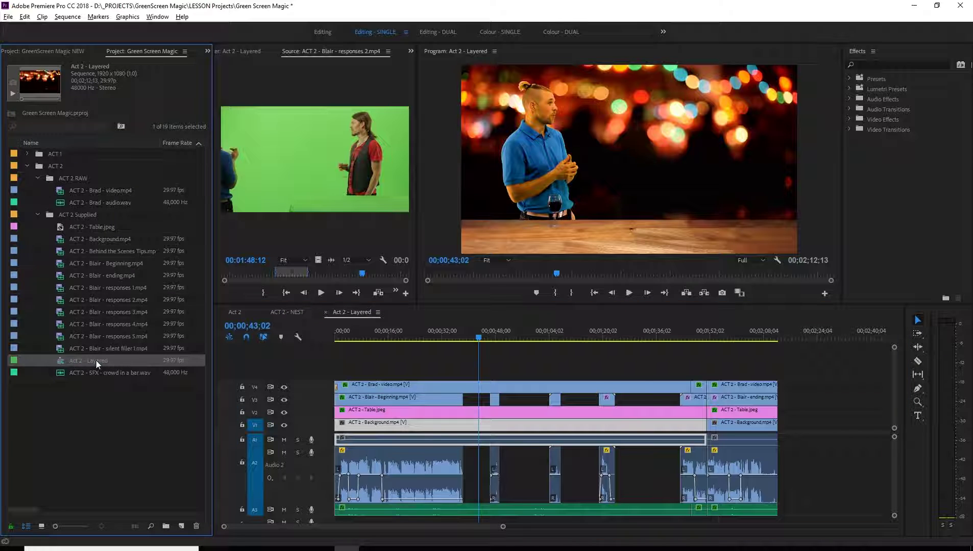
Create a new sequence from Act 2 - Layered and name it 'Act 2 - FINAL'
right_click(96, 361)
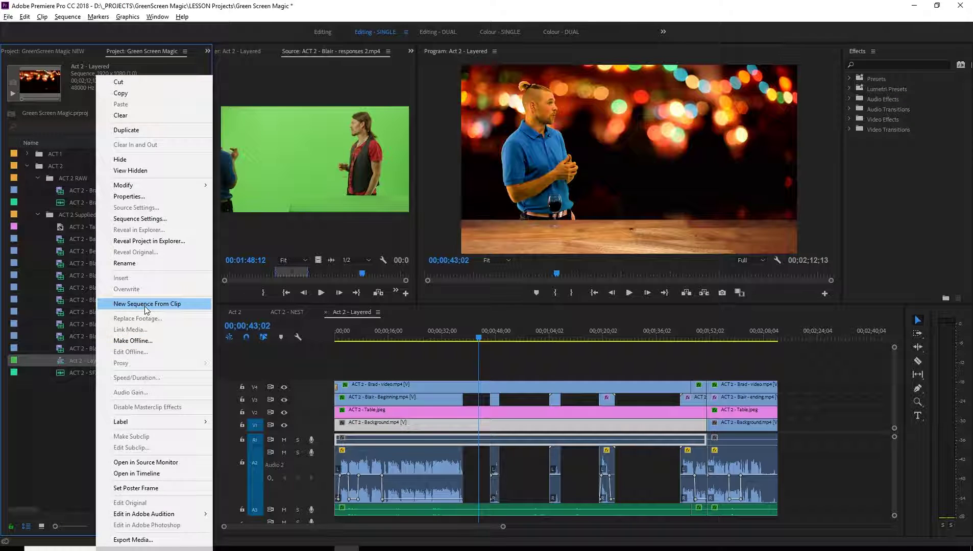
left_click(144, 305)
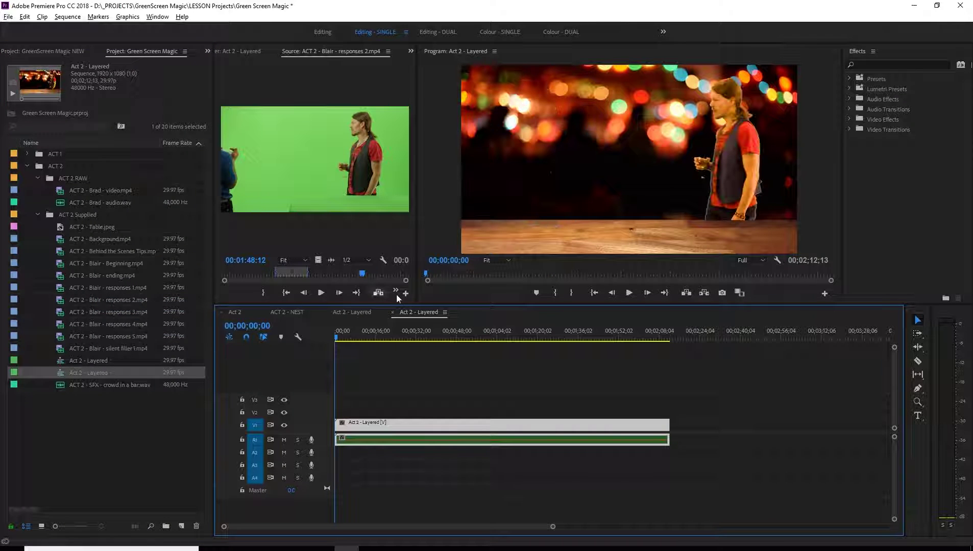
left_click(99, 372)
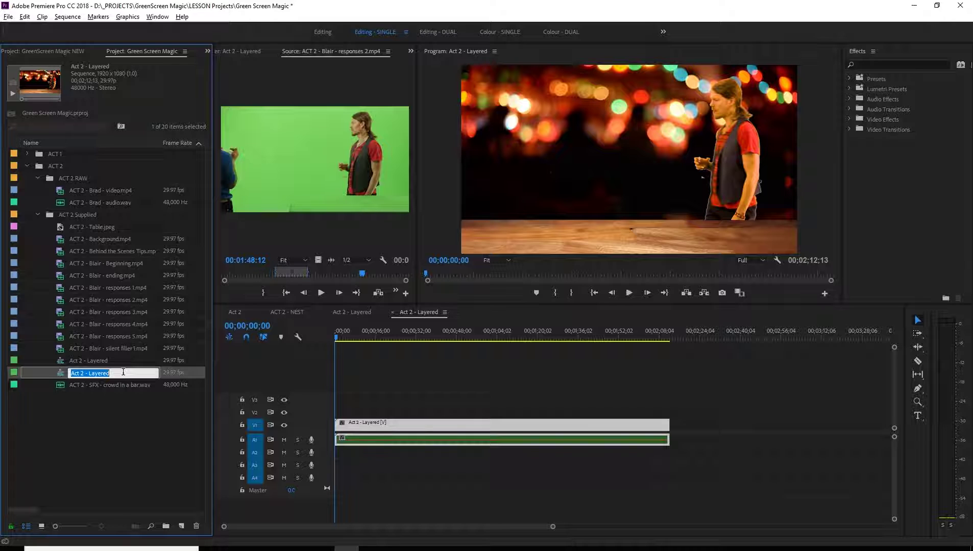
left_click(123, 372)
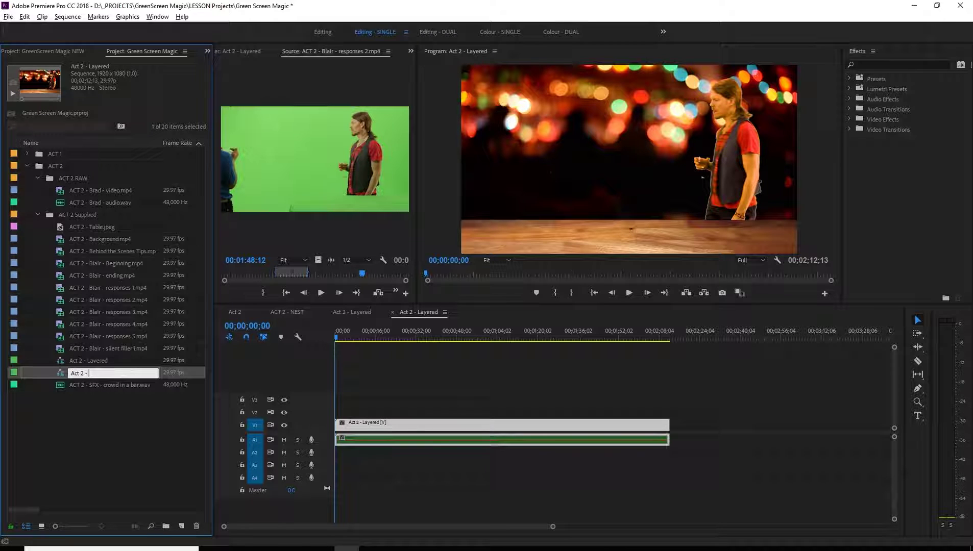
type("FINAL")
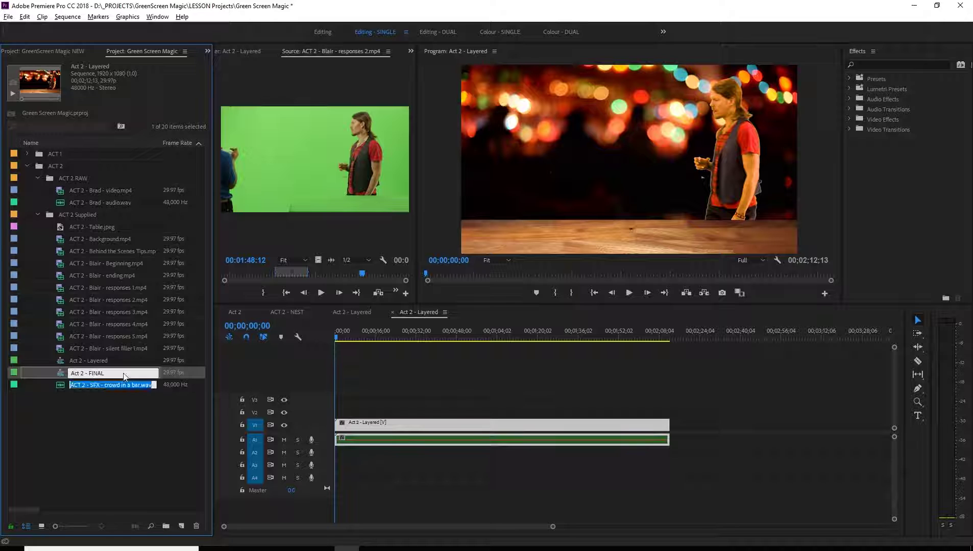
key("Tab")
Bring up the Act 2 - FINAL sequence and play it back
left_click(80, 375)
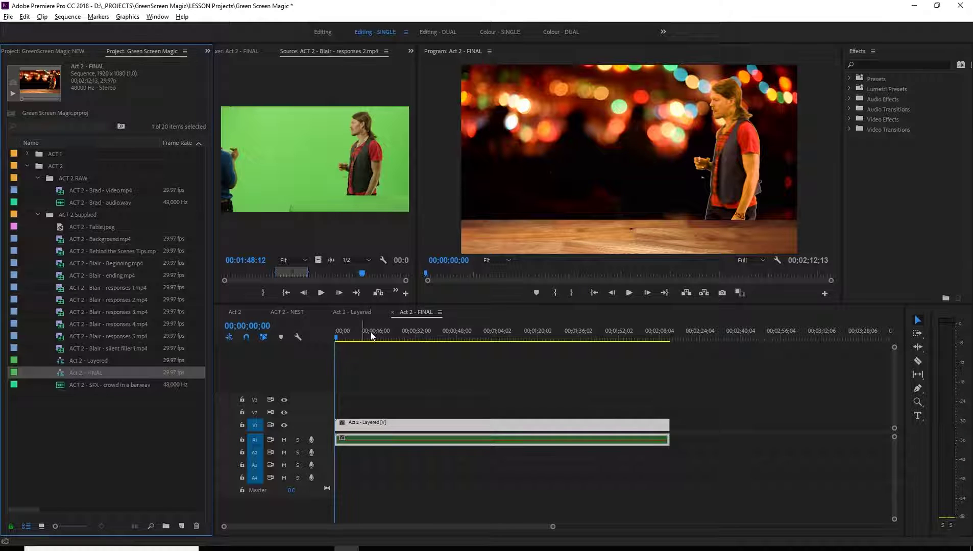
left_click(361, 313)
left_click(420, 311)
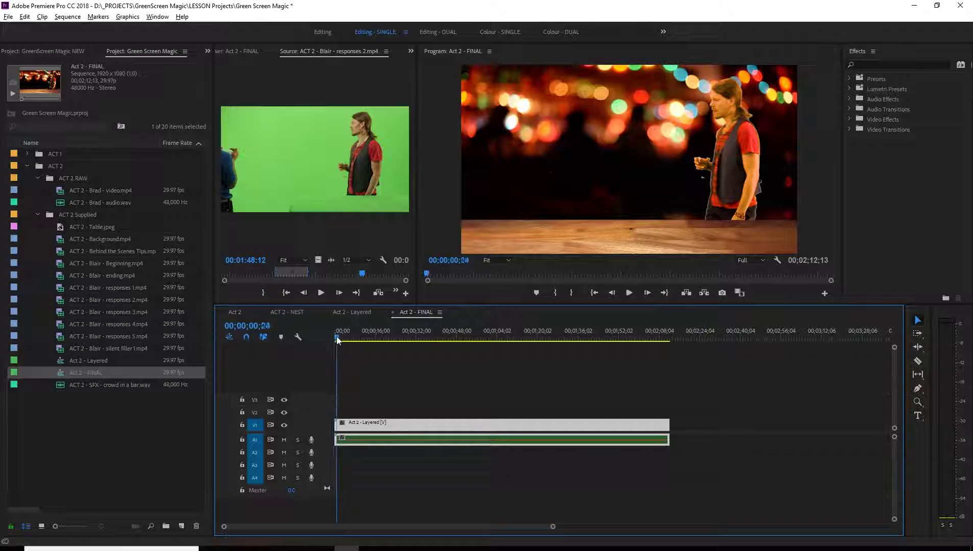
key("space")
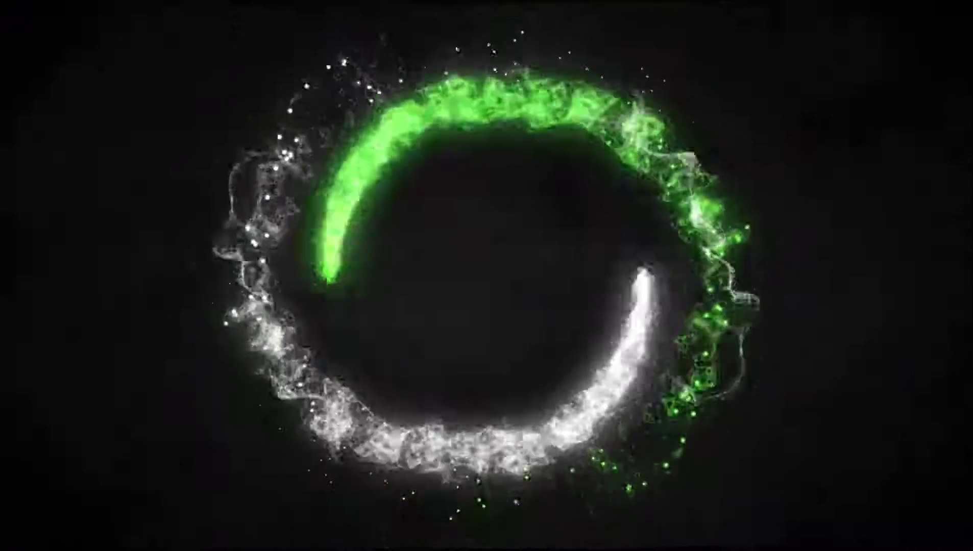